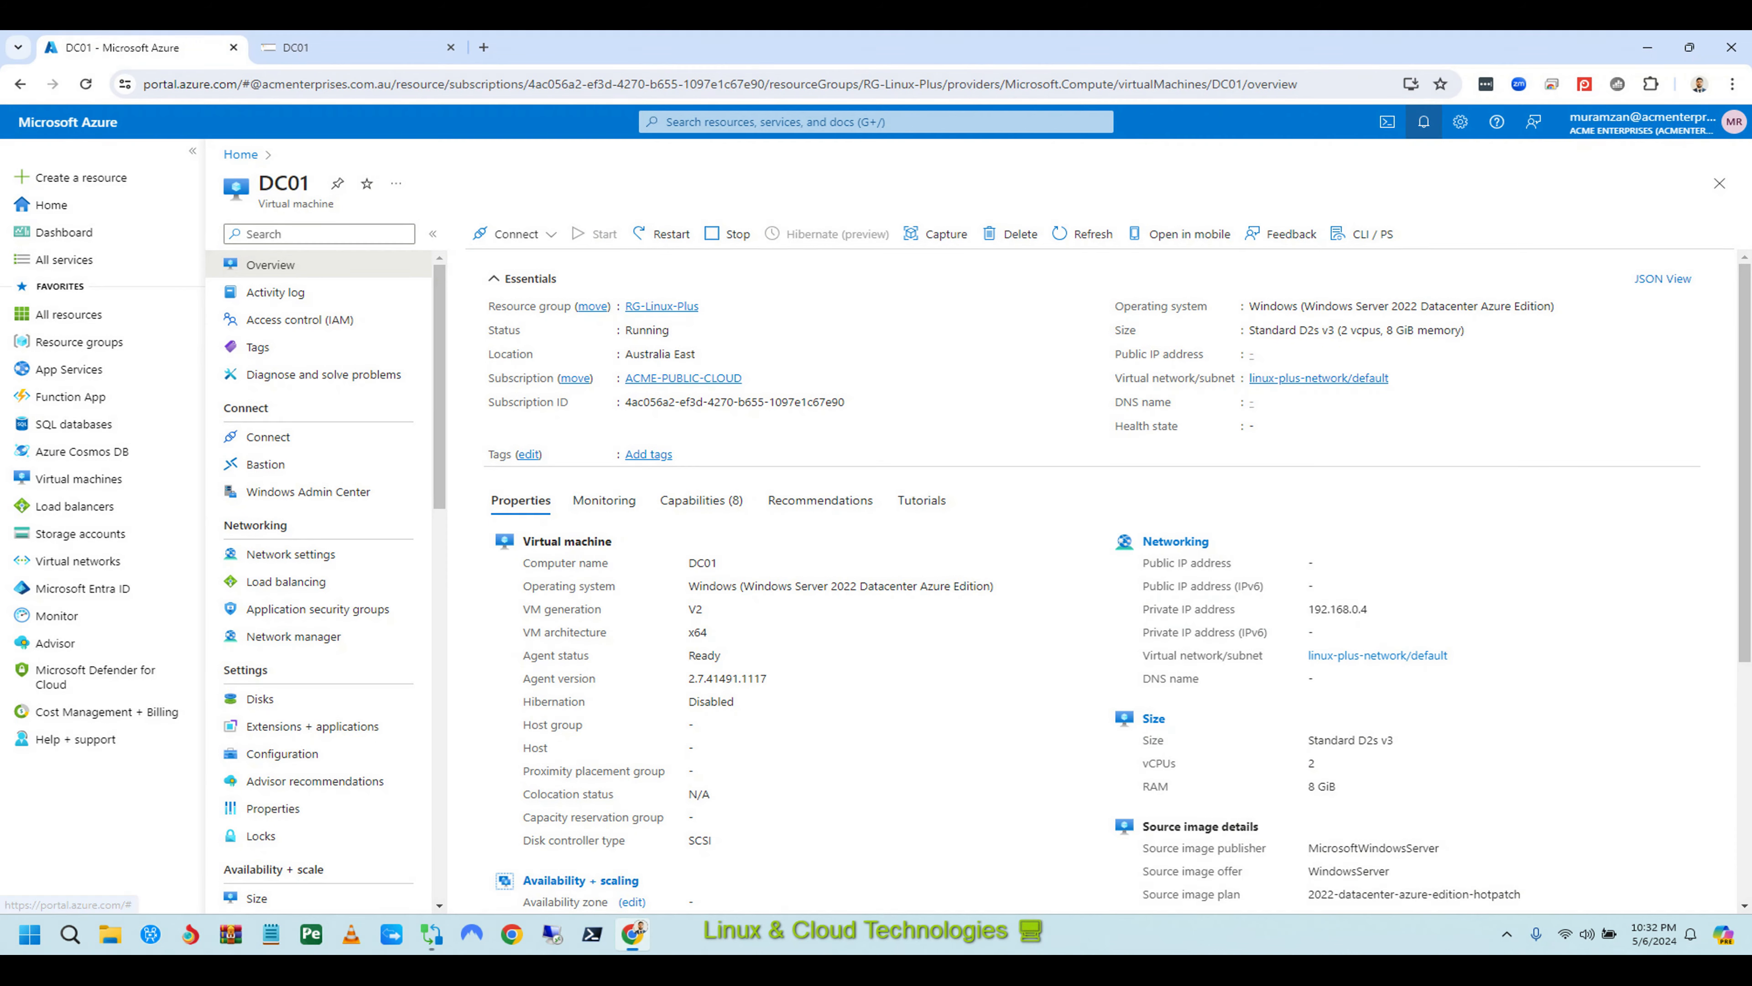
# Review the BeforeDC-Promo snapshot from its deployment notification and return to the DC01 virtual machine.
pyautogui.click(1423, 121)
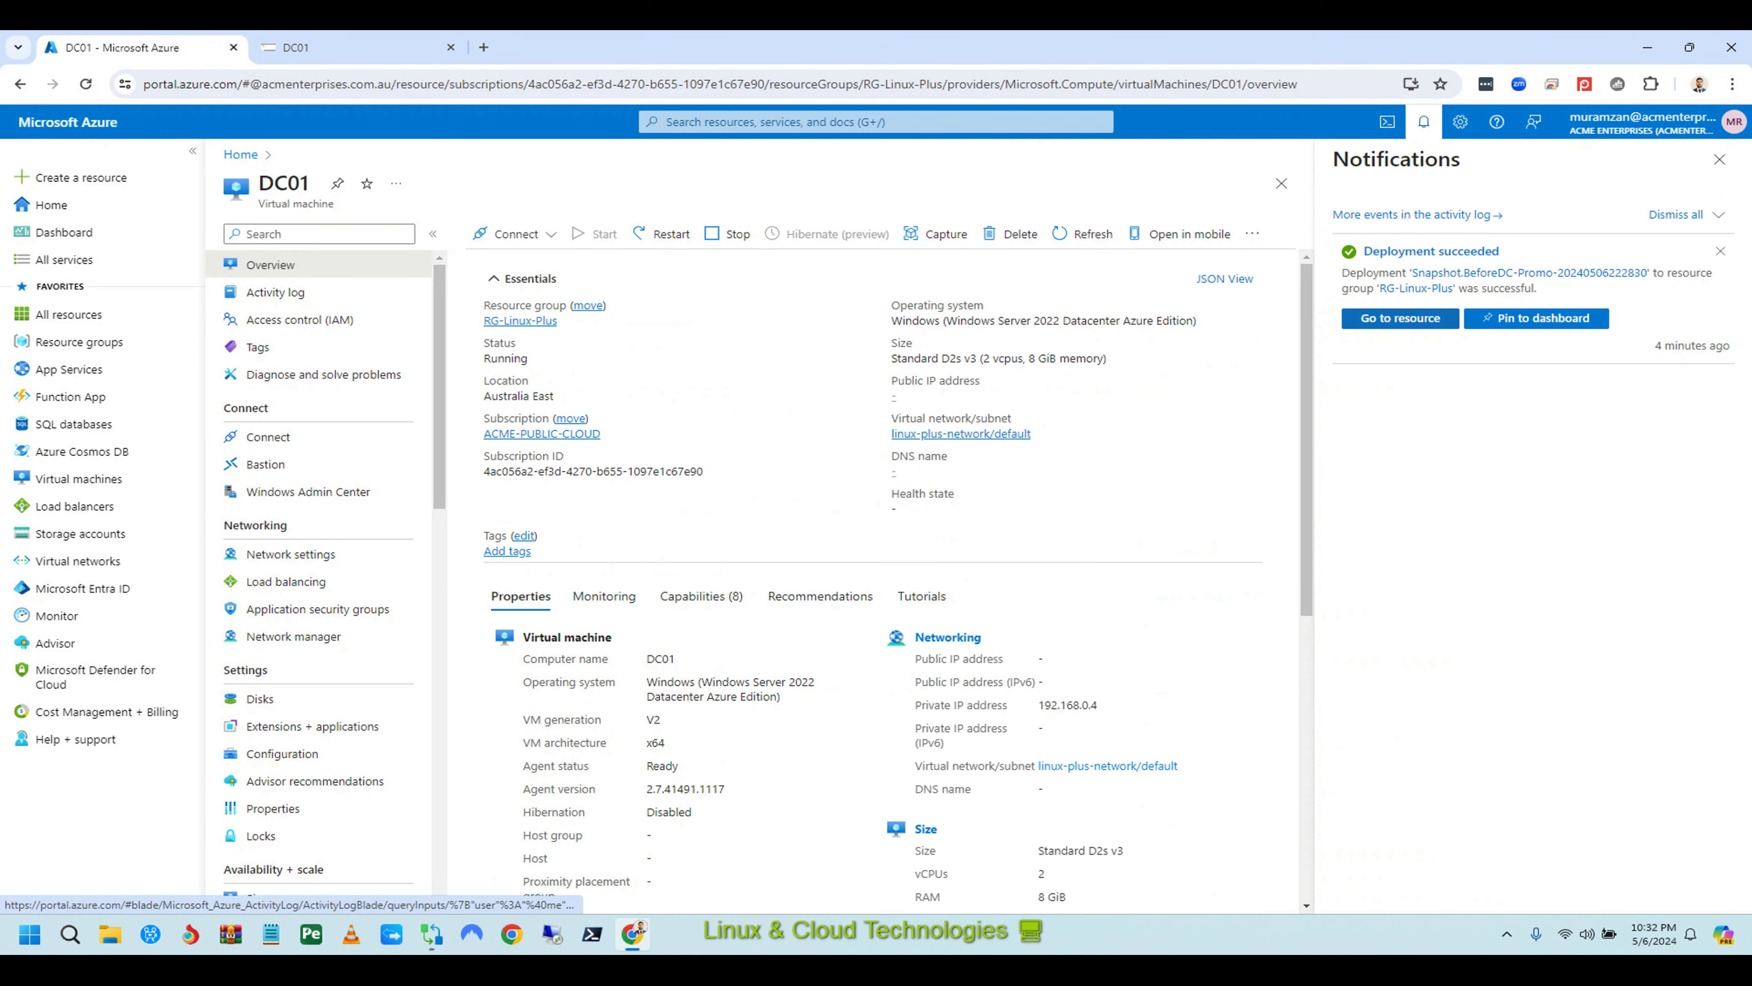
pyautogui.click(1400, 318)
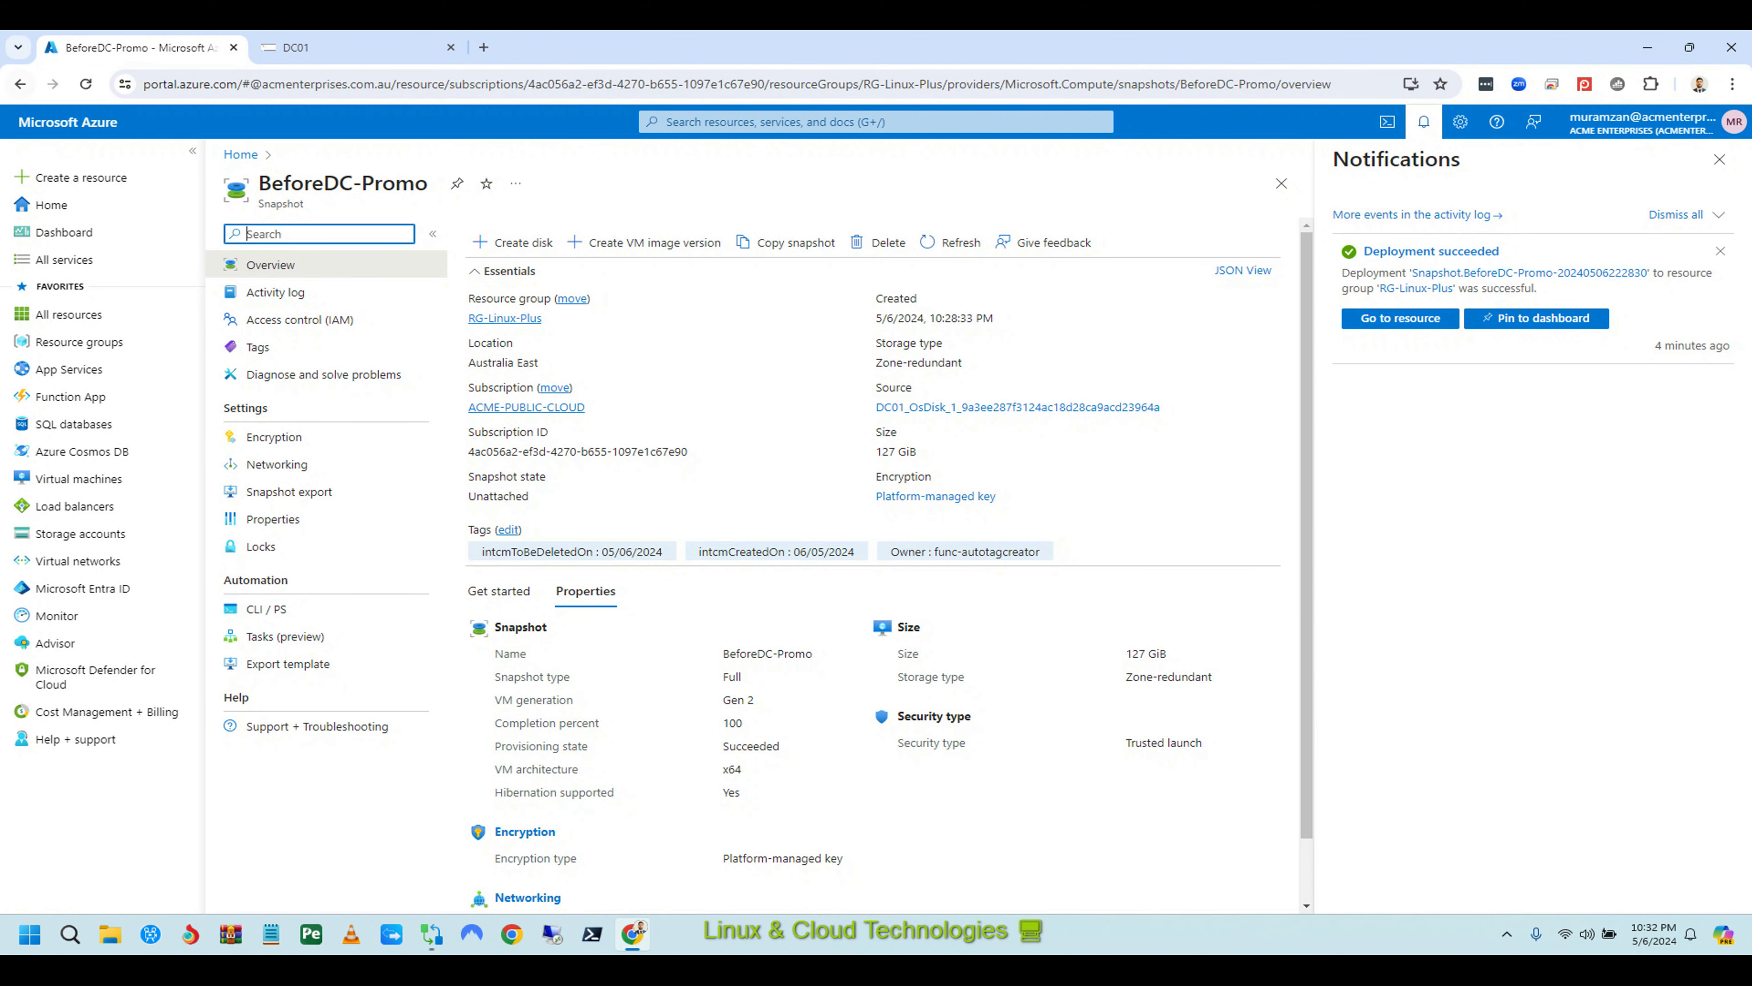
pyautogui.hotkey('alt', 'Left')
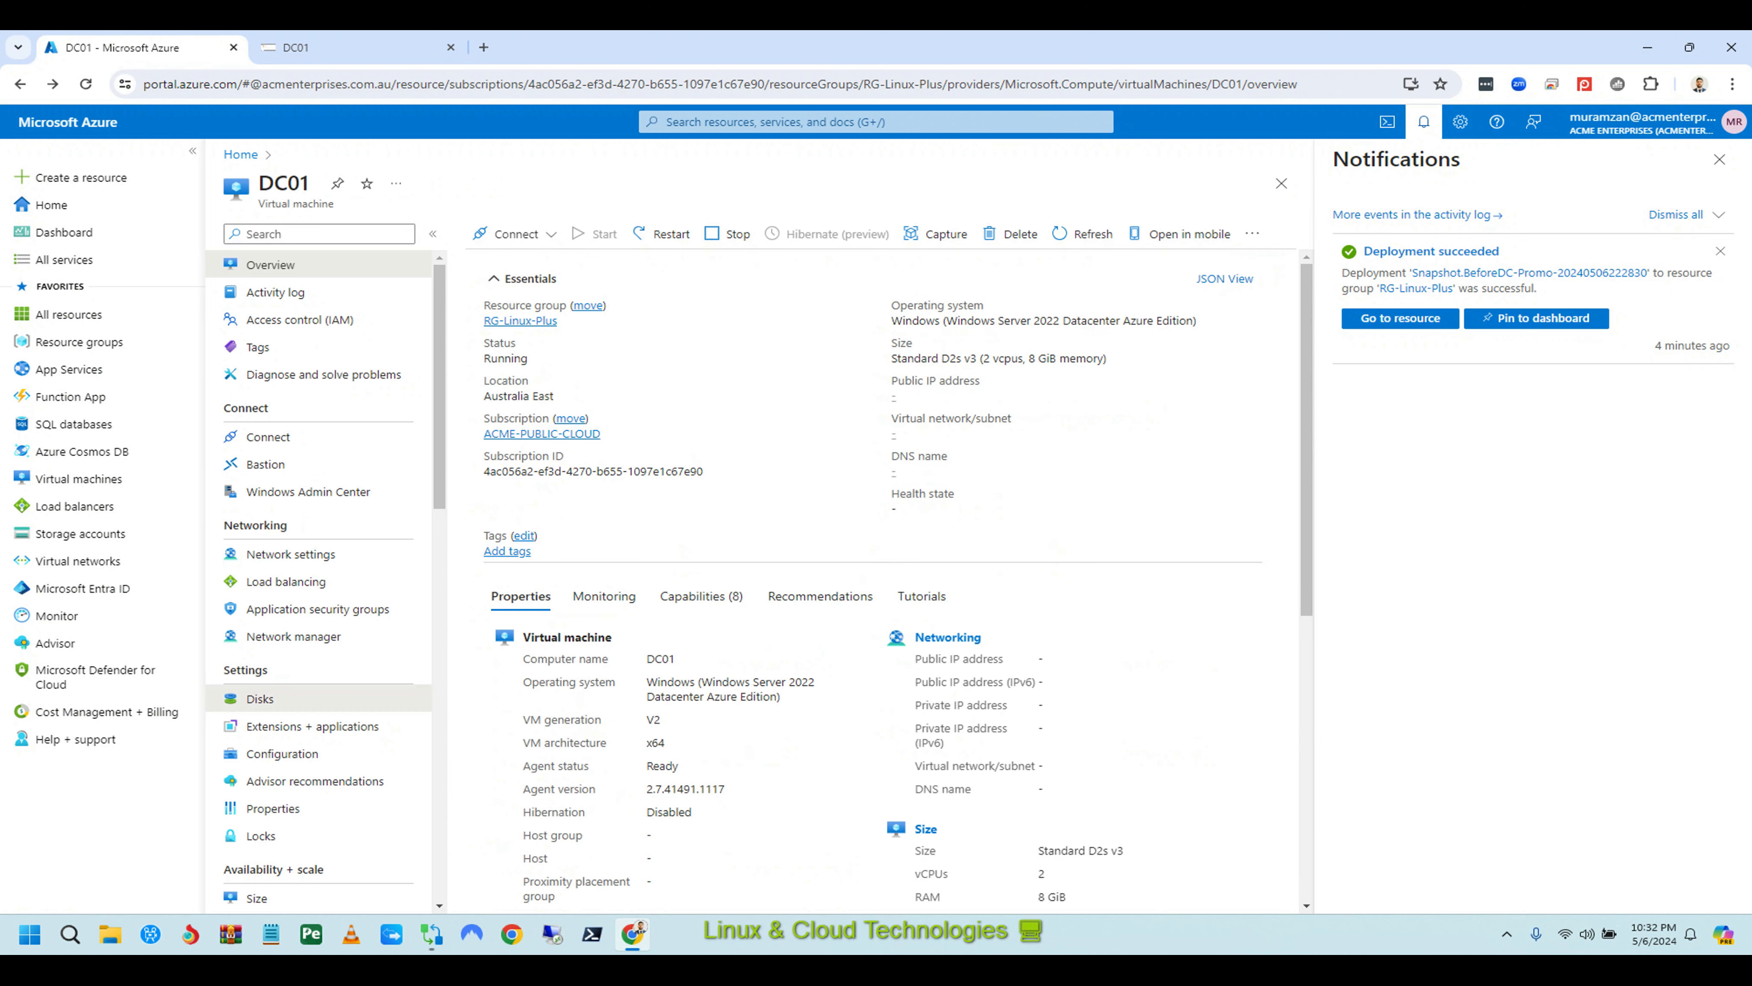
# Inspect the details of DC01's OS disk, then reopen the DC01 virtual machine from the portal home page.
pyautogui.click(260, 699)
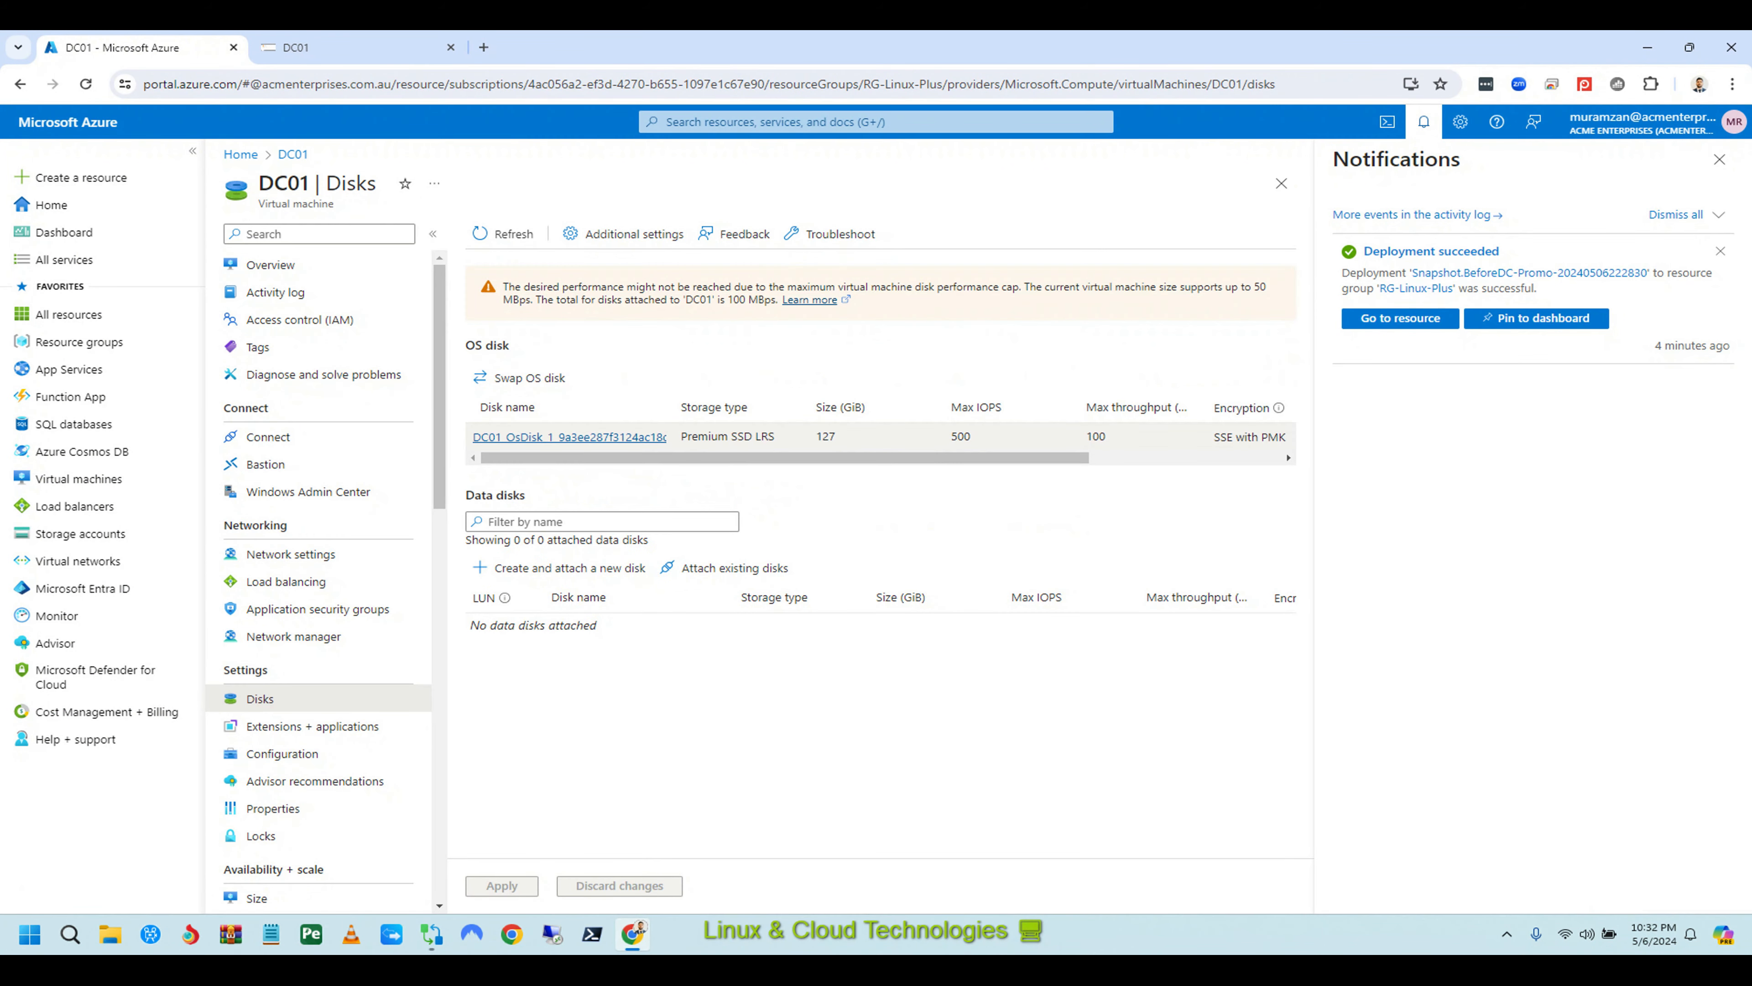
pyautogui.click(569, 437)
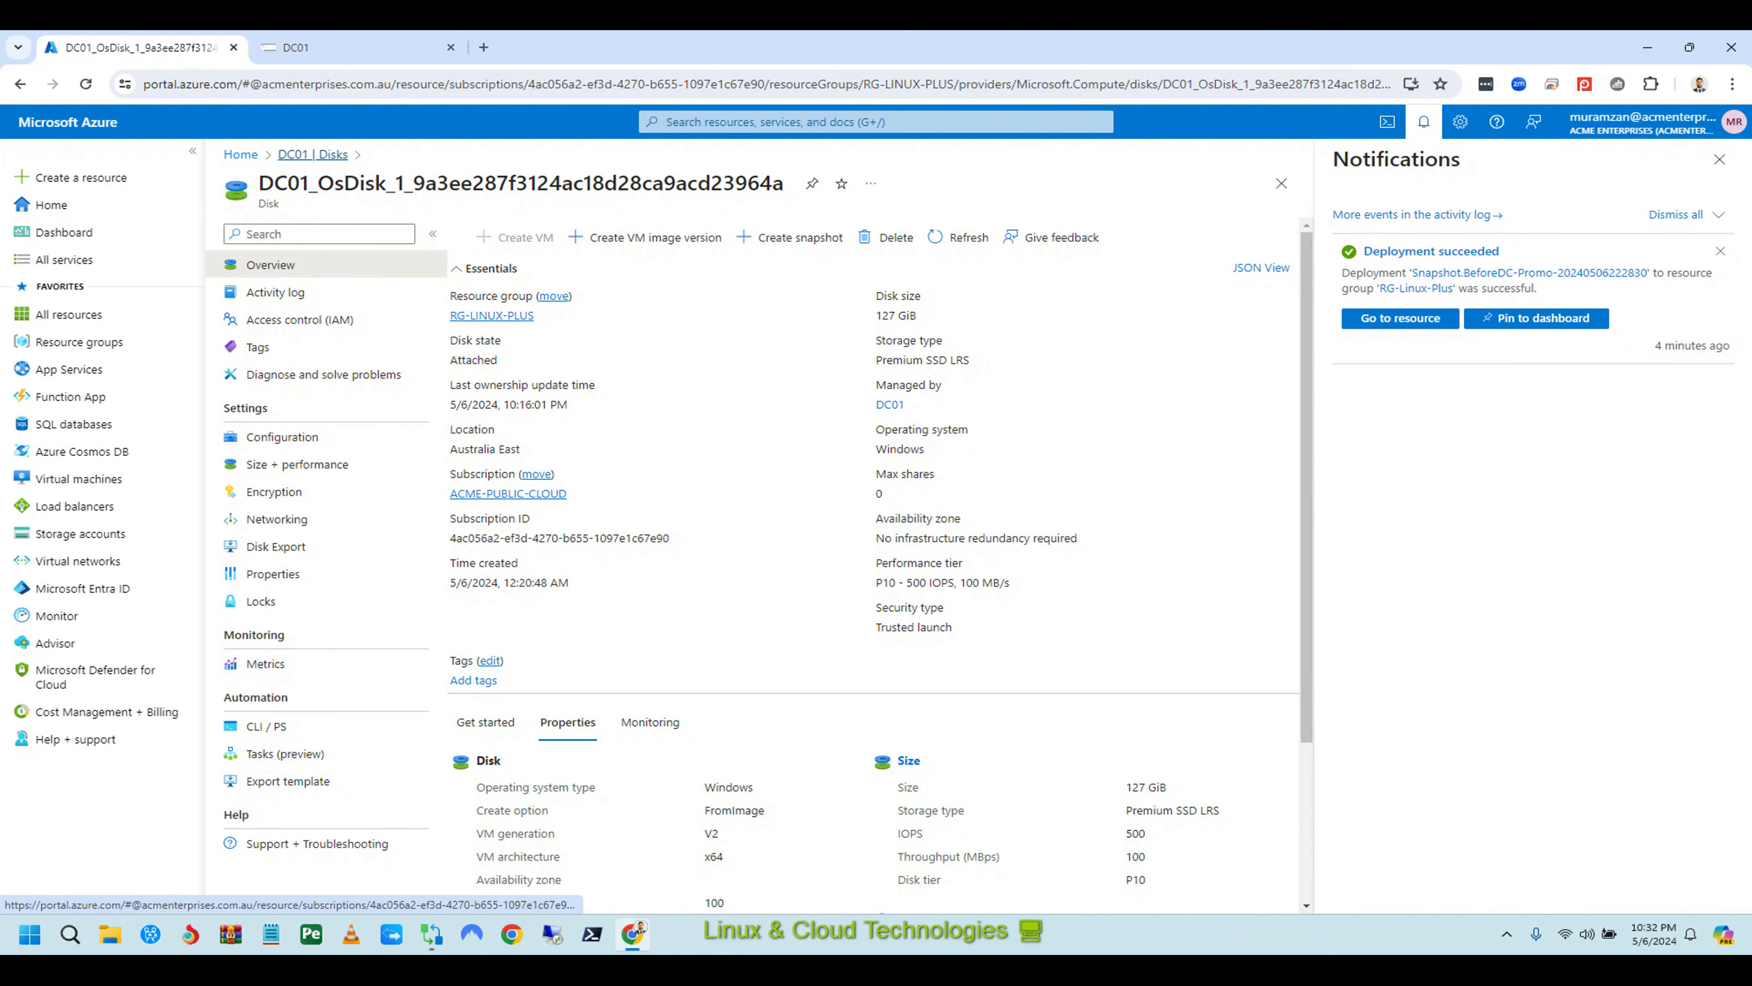
pyautogui.click(313, 154)
pyautogui.click(51, 205)
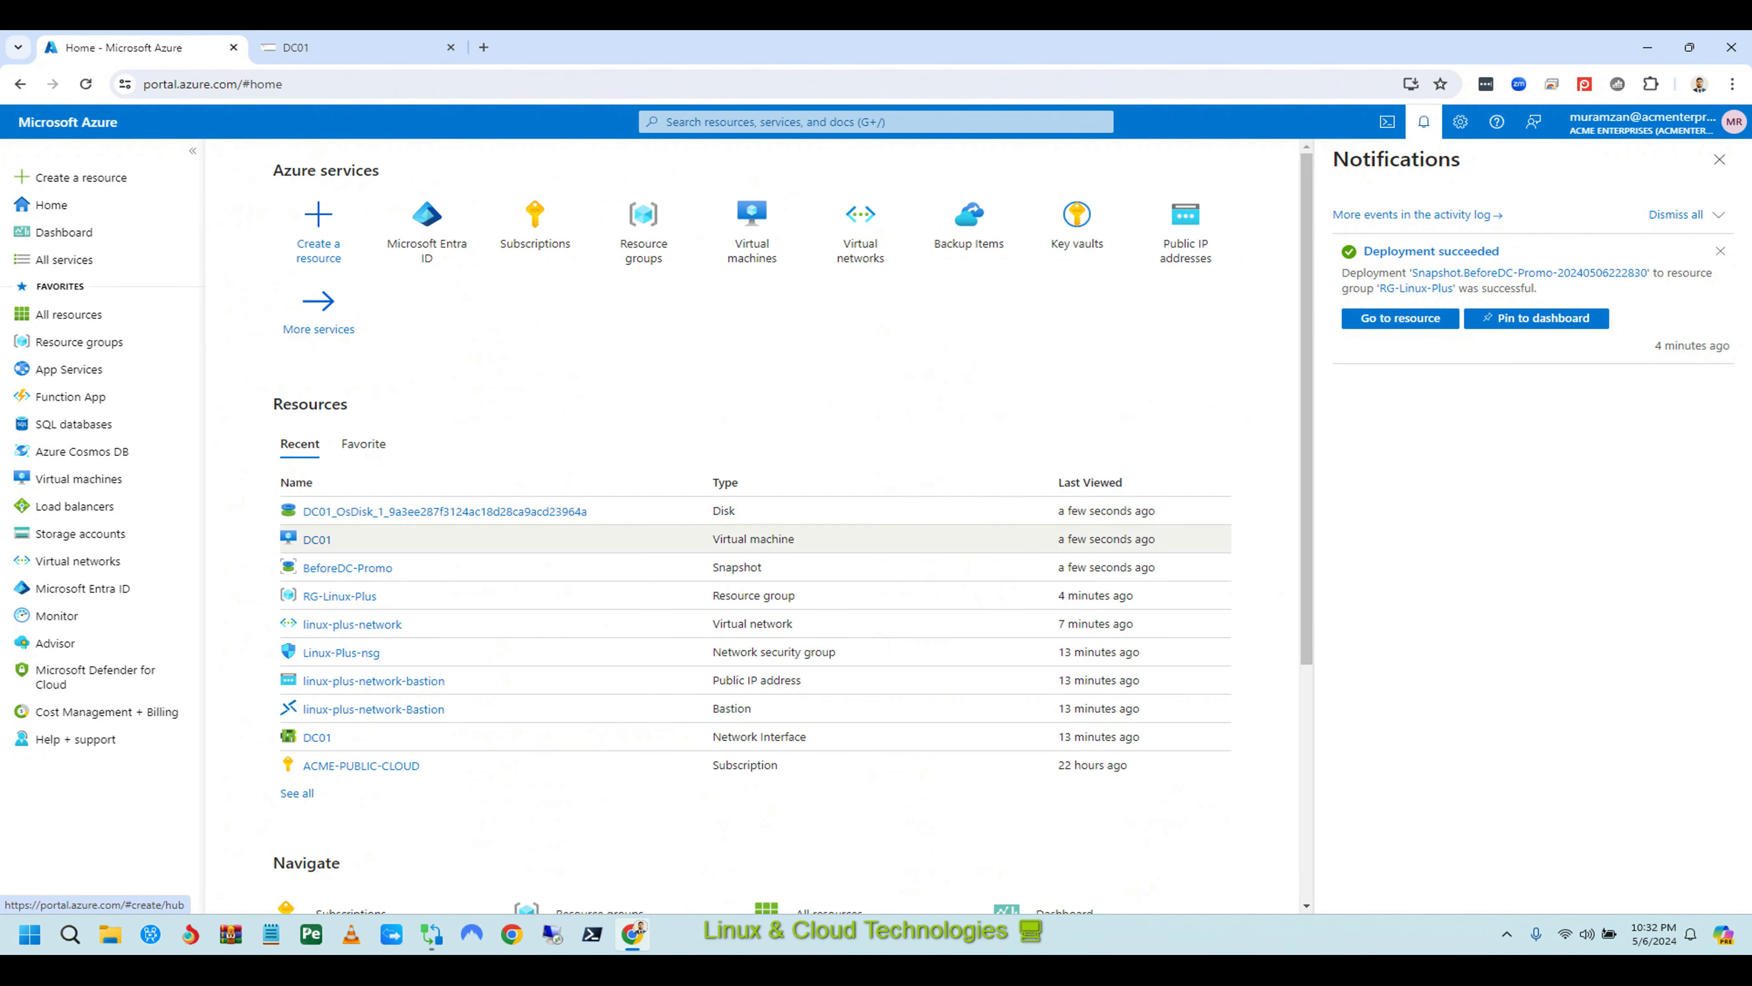
pyautogui.click(317, 539)
# Switch to the DC01 Bastion session and check the computer name and workgroup in System Properties and the IP configuration in PowerShell.
pyautogui.click(344, 48)
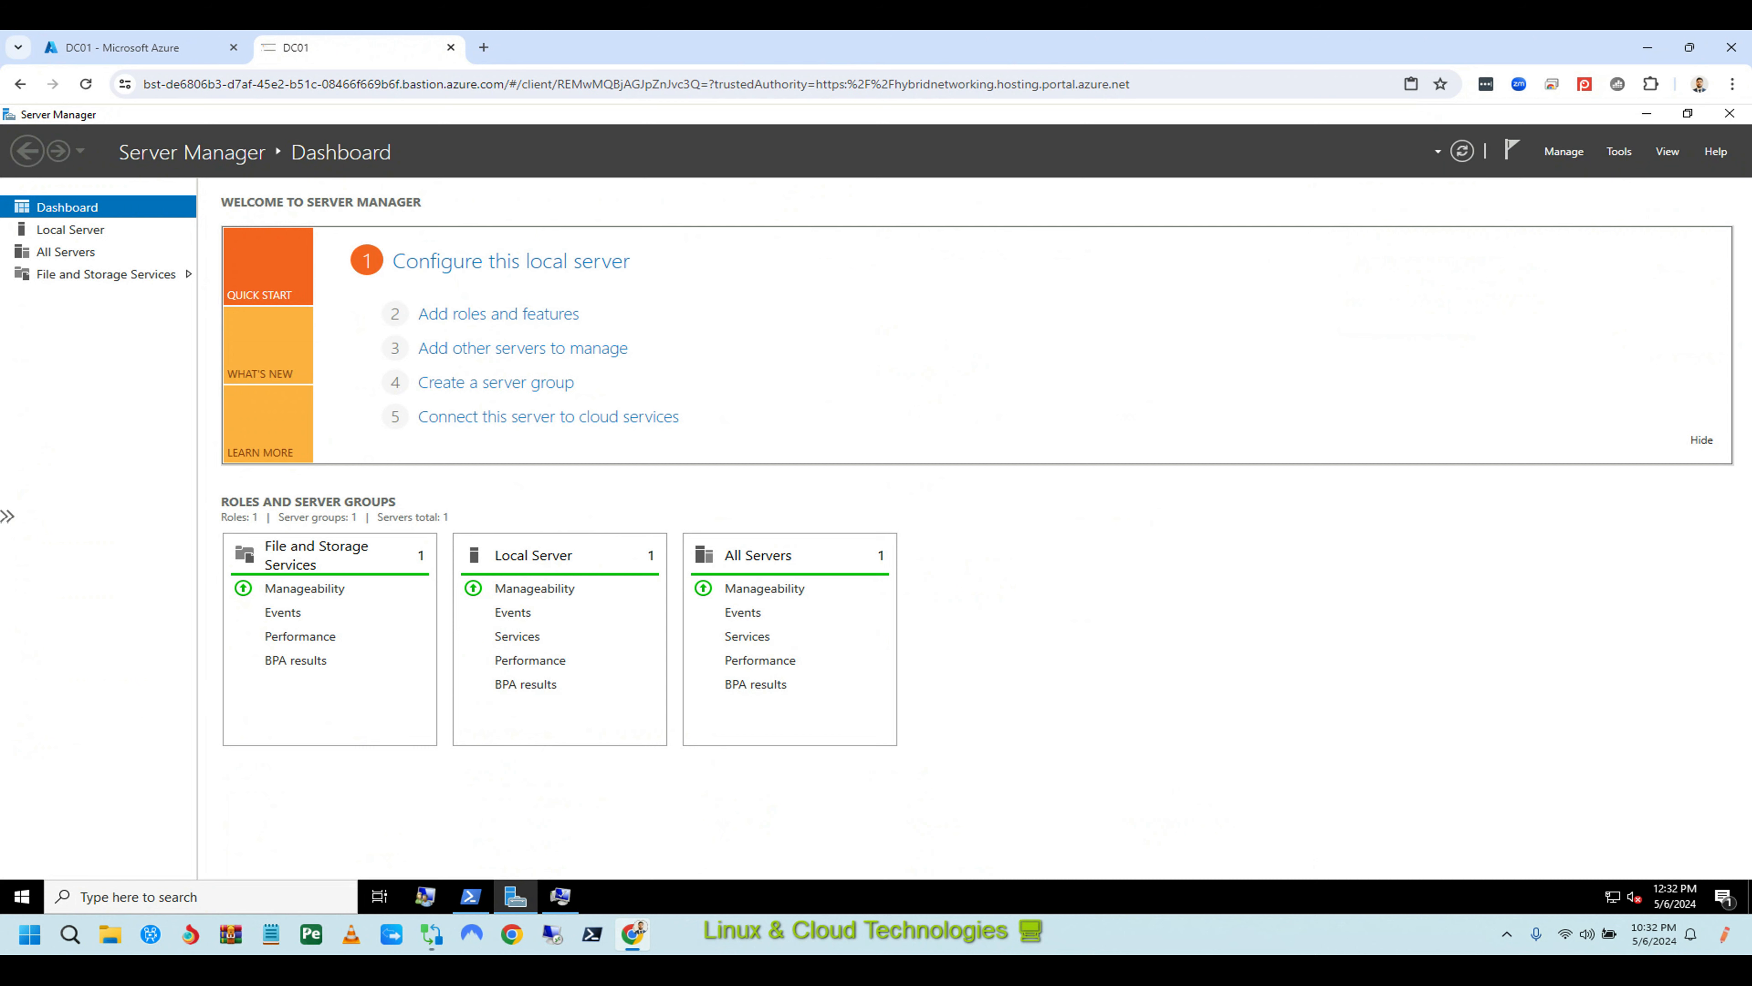
pyautogui.click(560, 897)
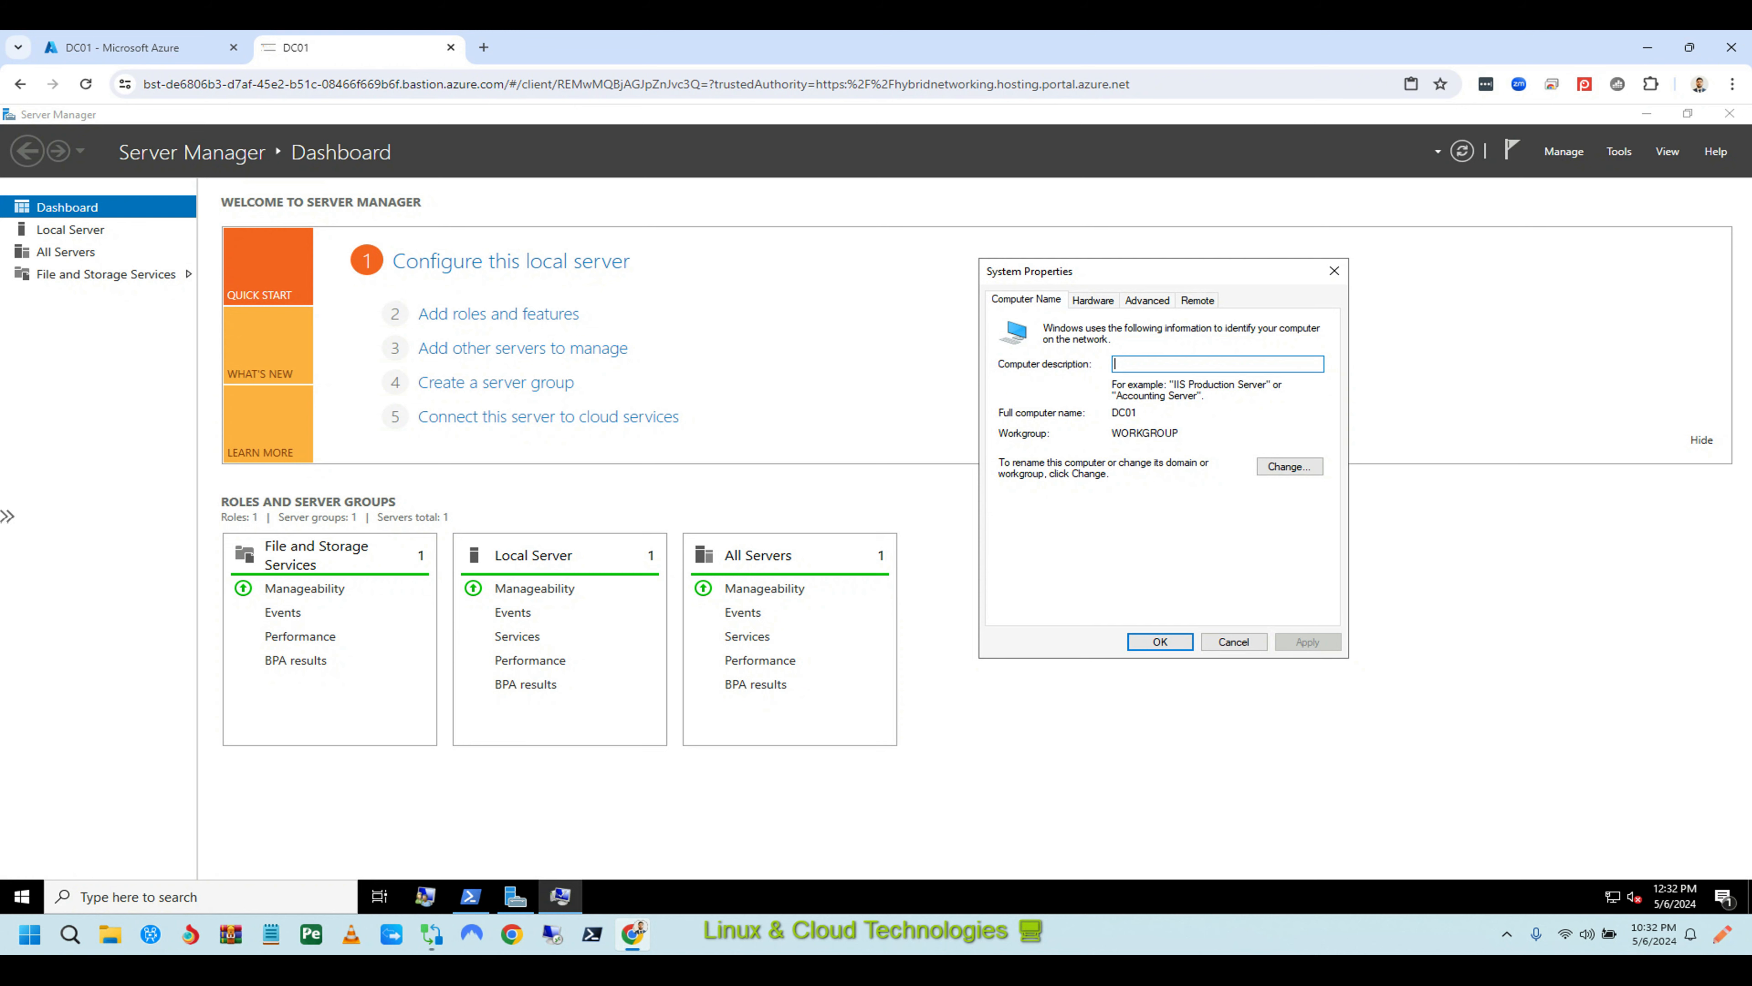
pyautogui.click(470, 896)
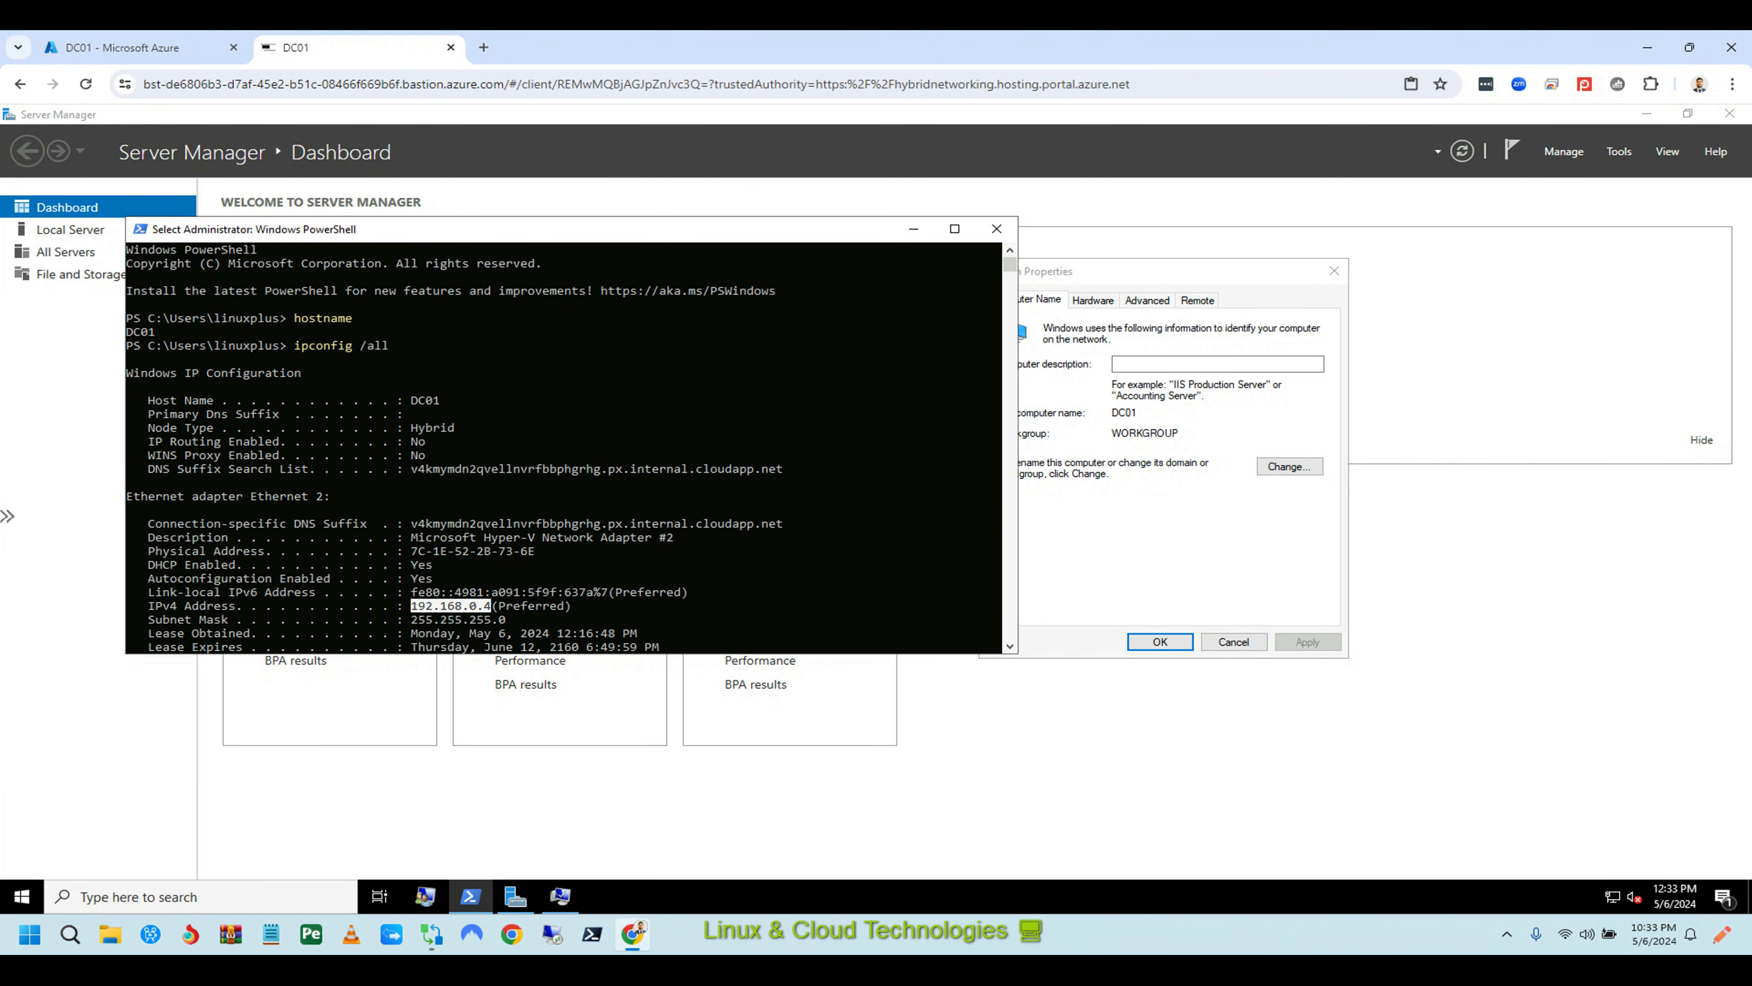
pyautogui.click(914, 229)
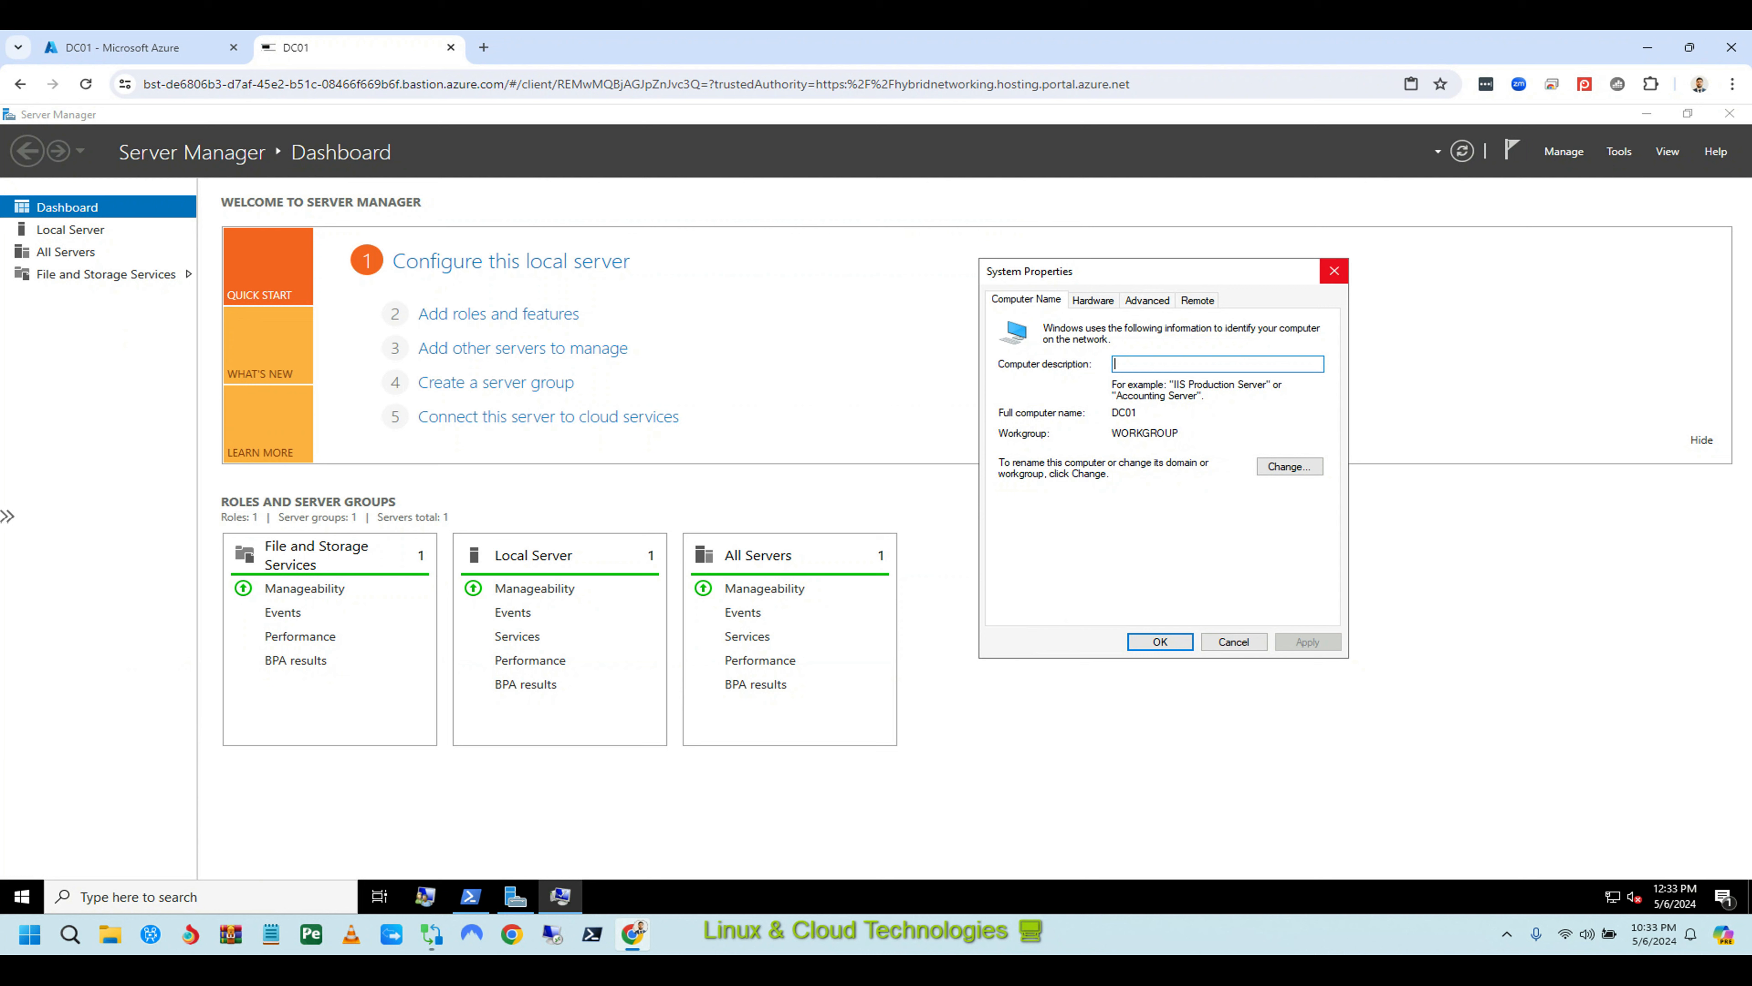
pyautogui.click(1333, 271)
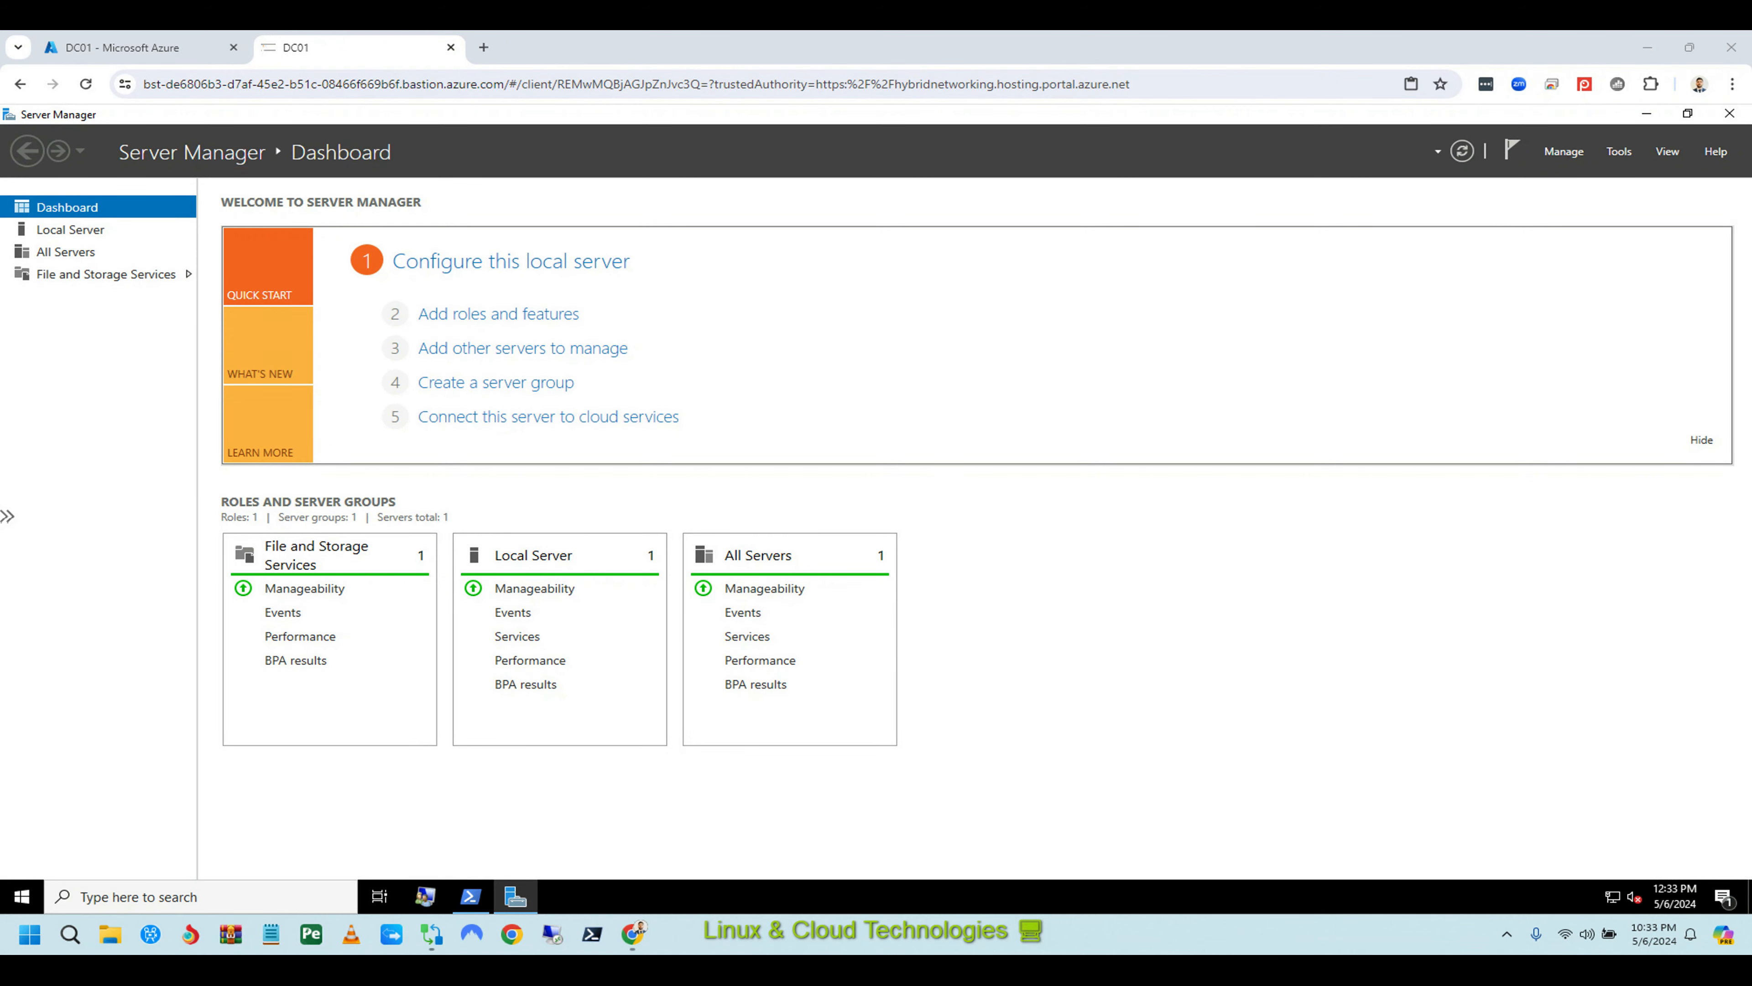
# Start adding roles and features with a role-based or feature-based installation on server DC01 from the server pool.
pyautogui.click(1564, 151)
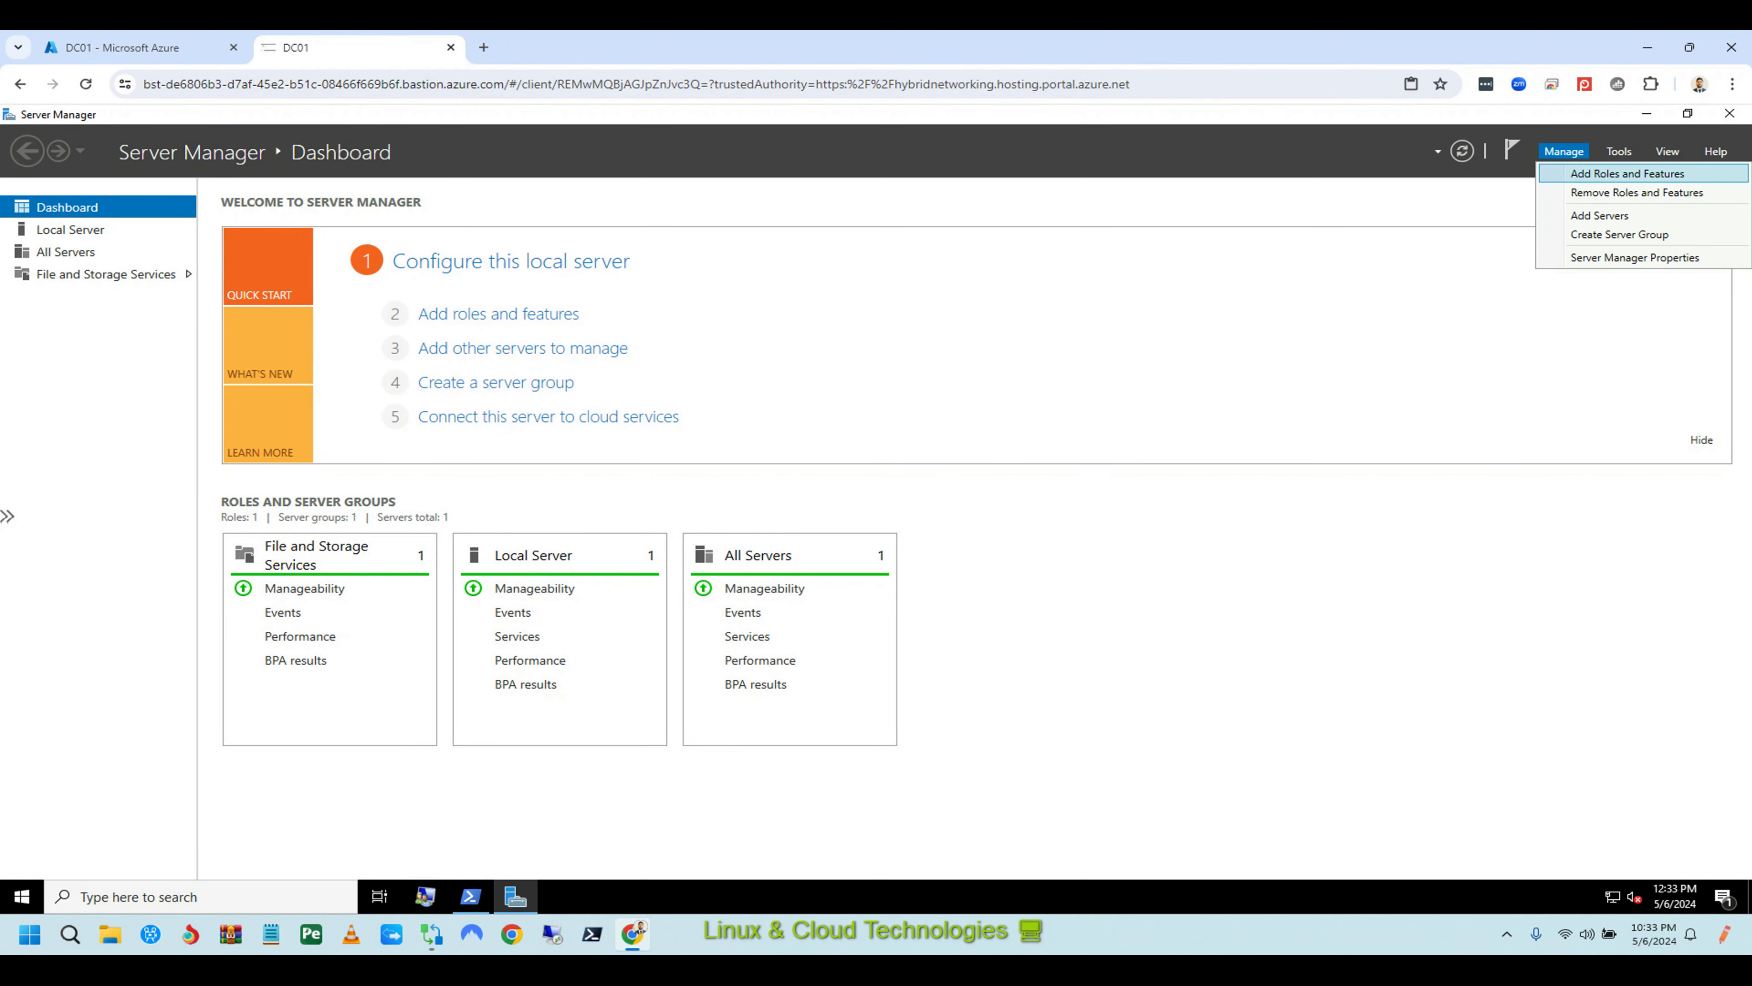
pyautogui.click(1627, 174)
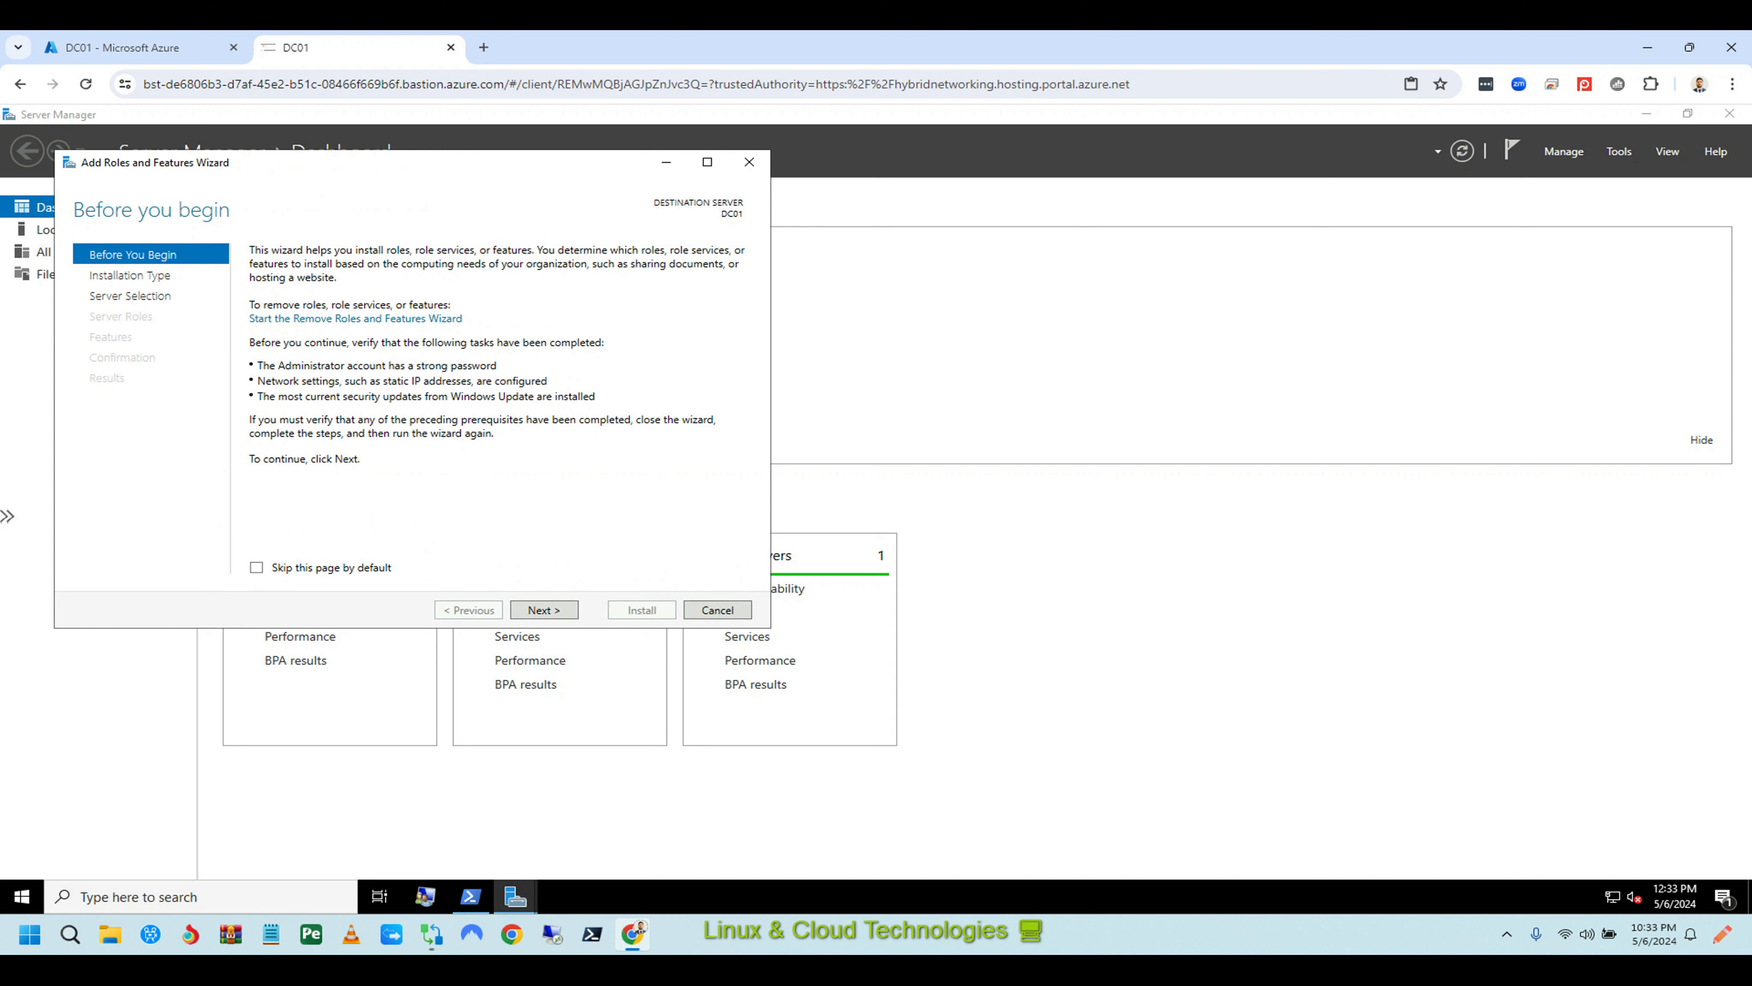
pyautogui.click(544, 610)
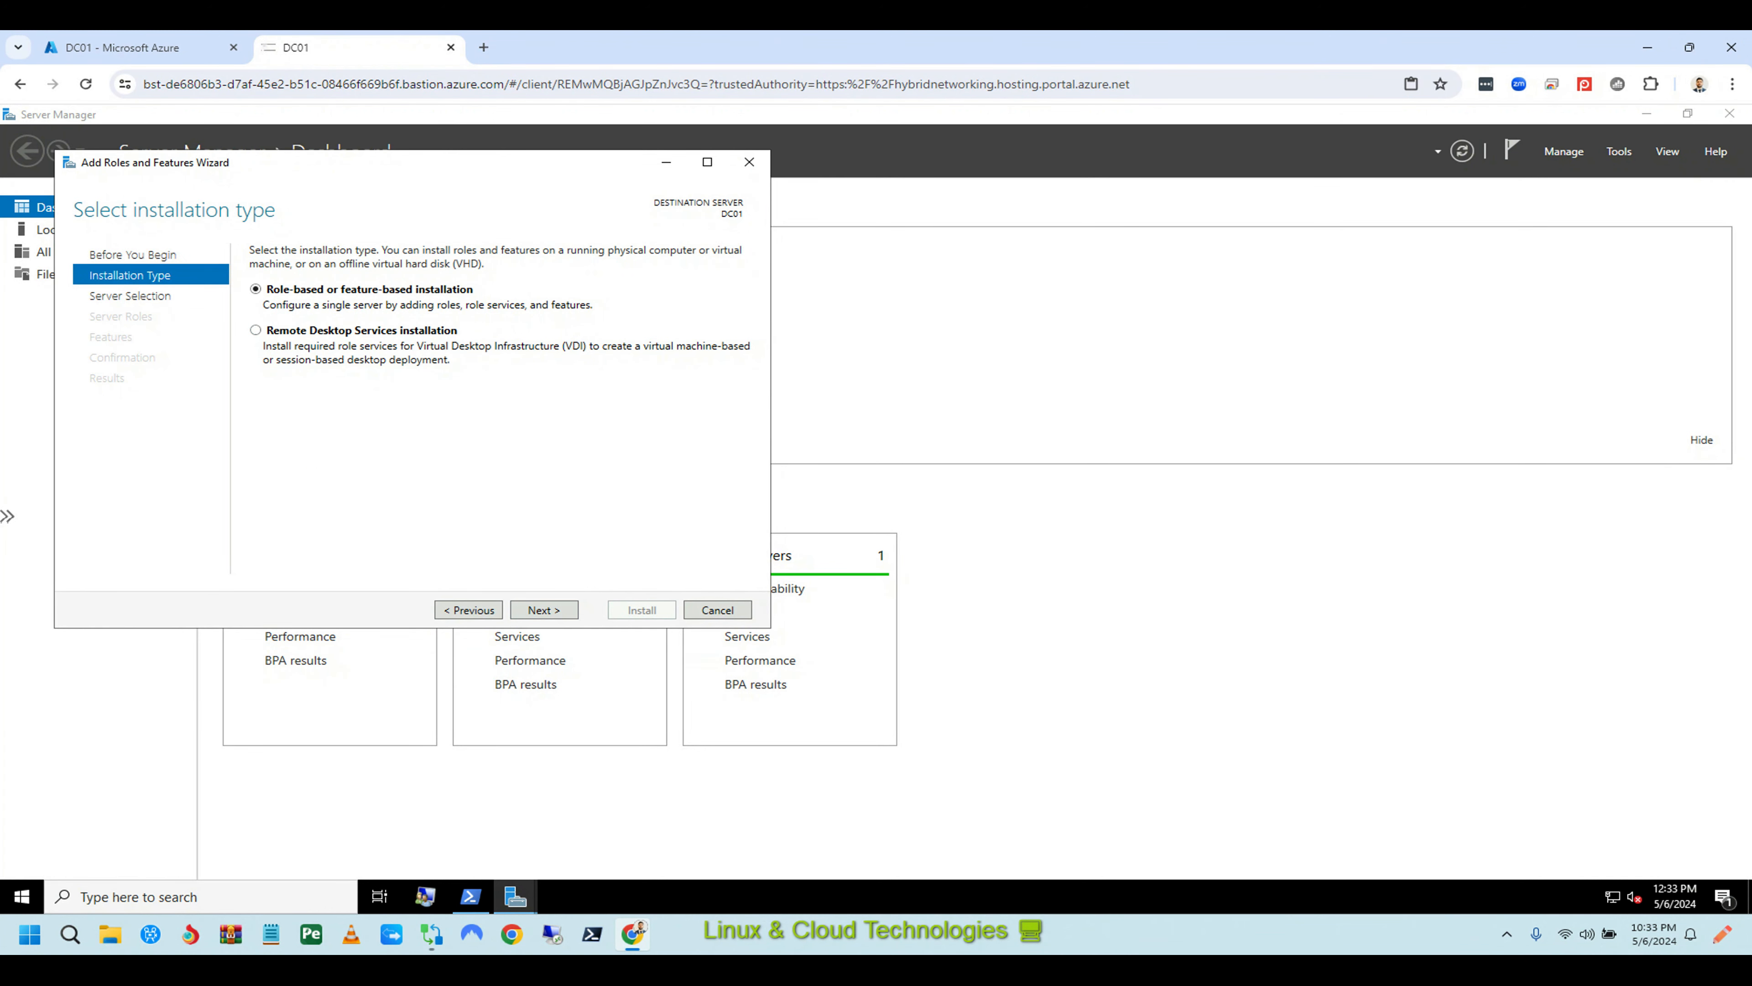
pyautogui.click(544, 611)
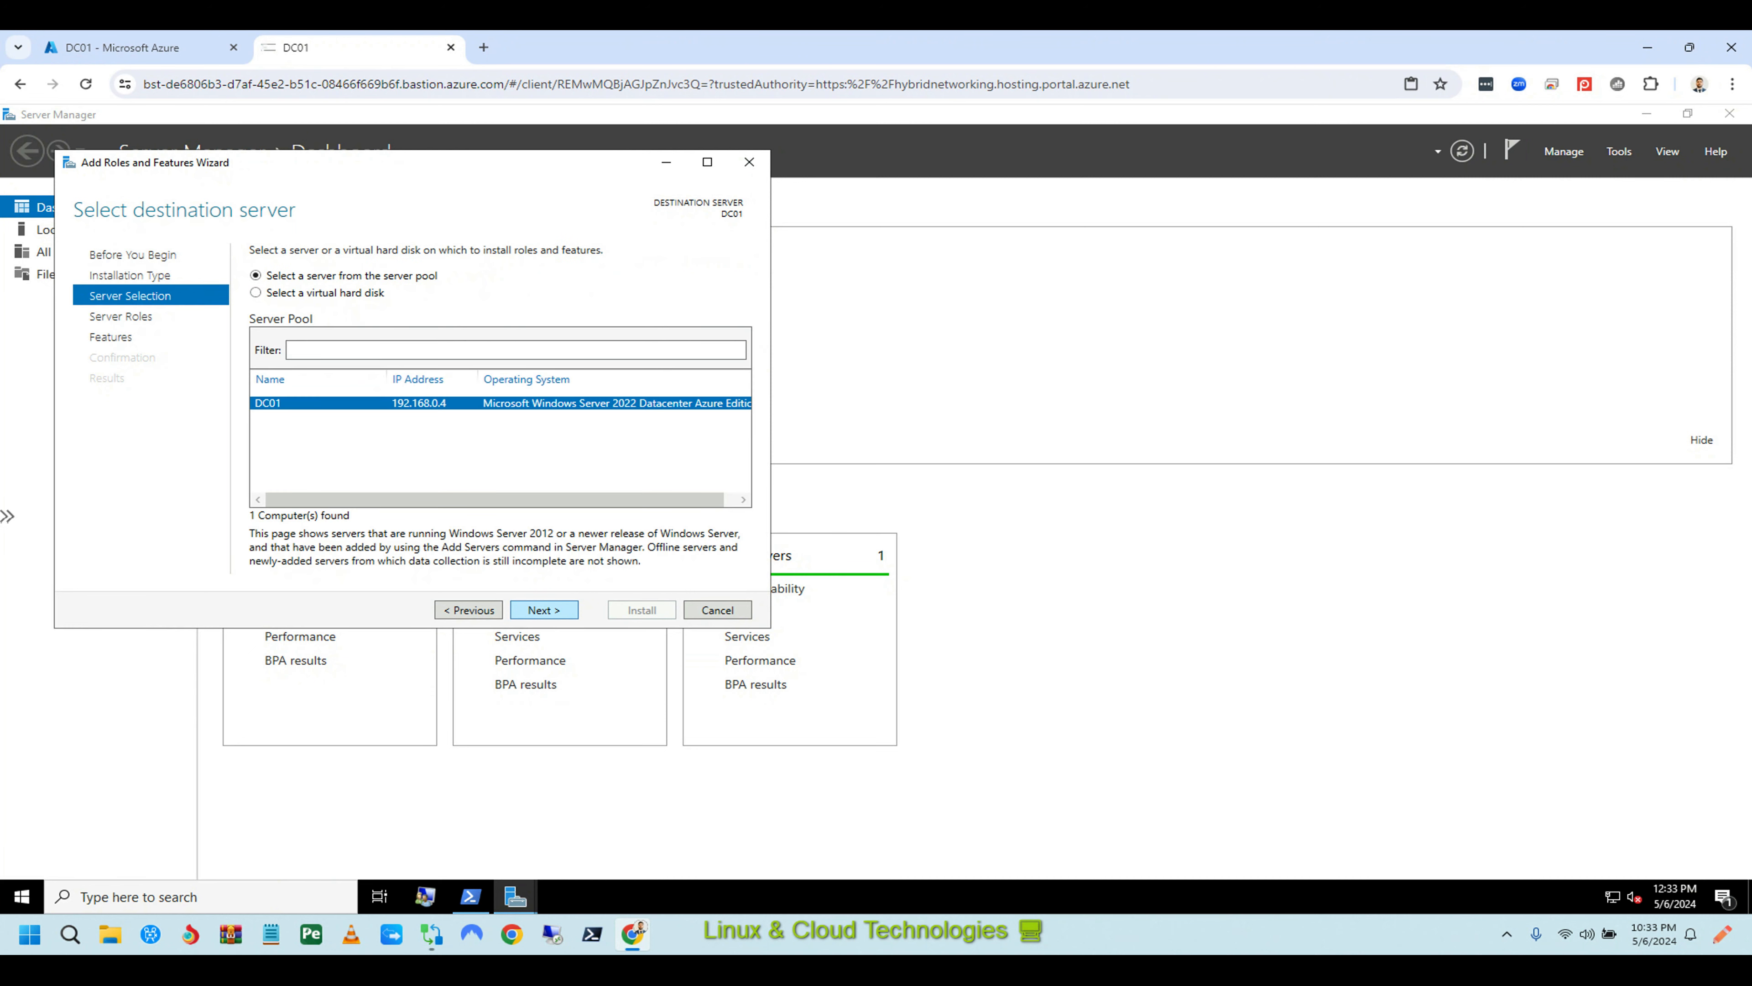
pyautogui.click(545, 610)
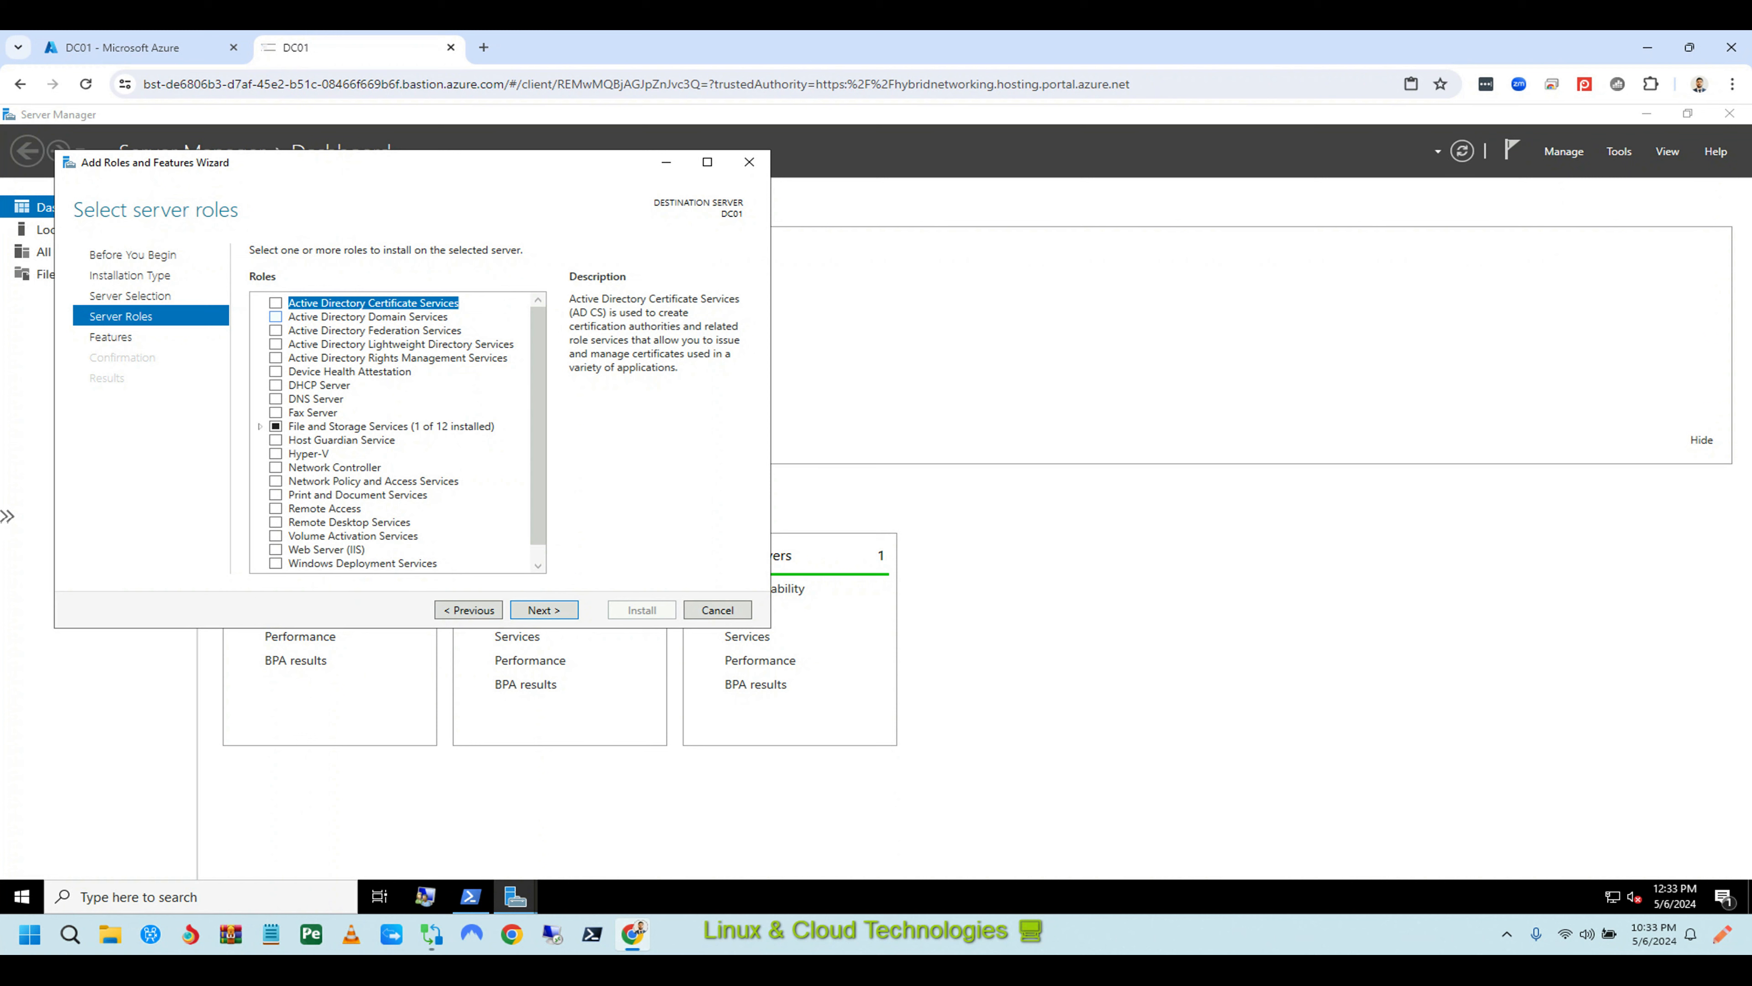
# Select the Active Directory Domain Services role with its required features and management tools, keeping the default feature selection.
pyautogui.click(275, 316)
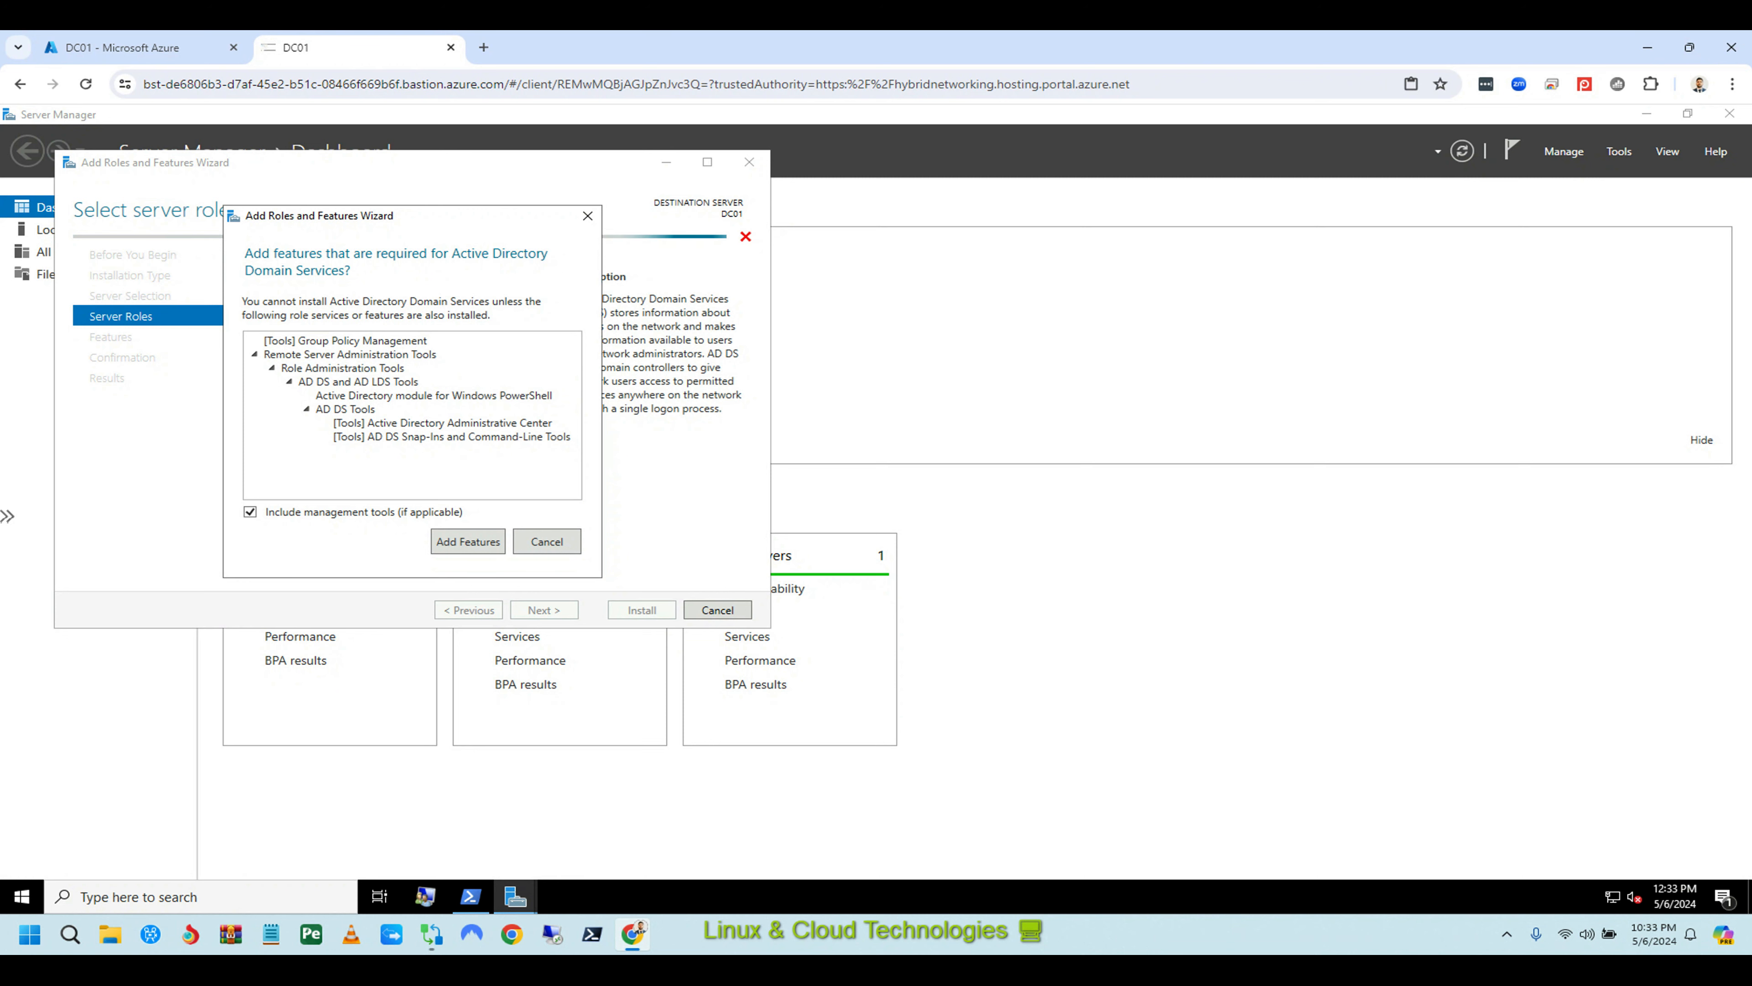
pyautogui.click(468, 541)
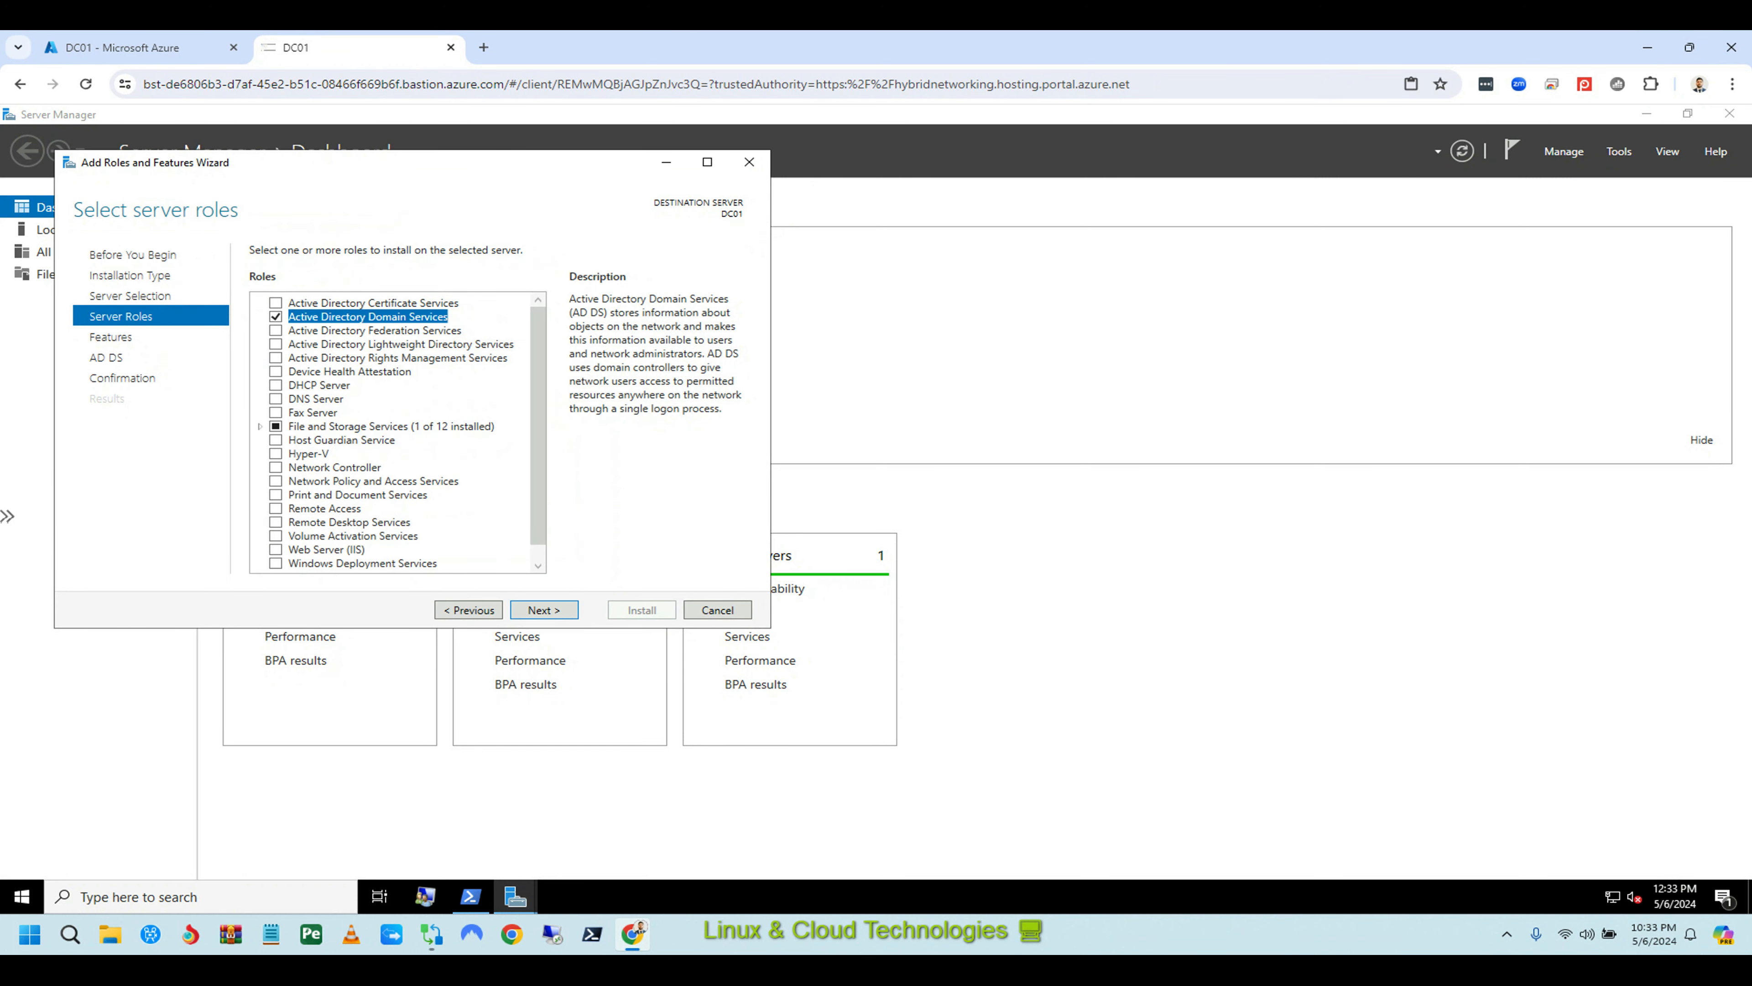
pyautogui.click(544, 610)
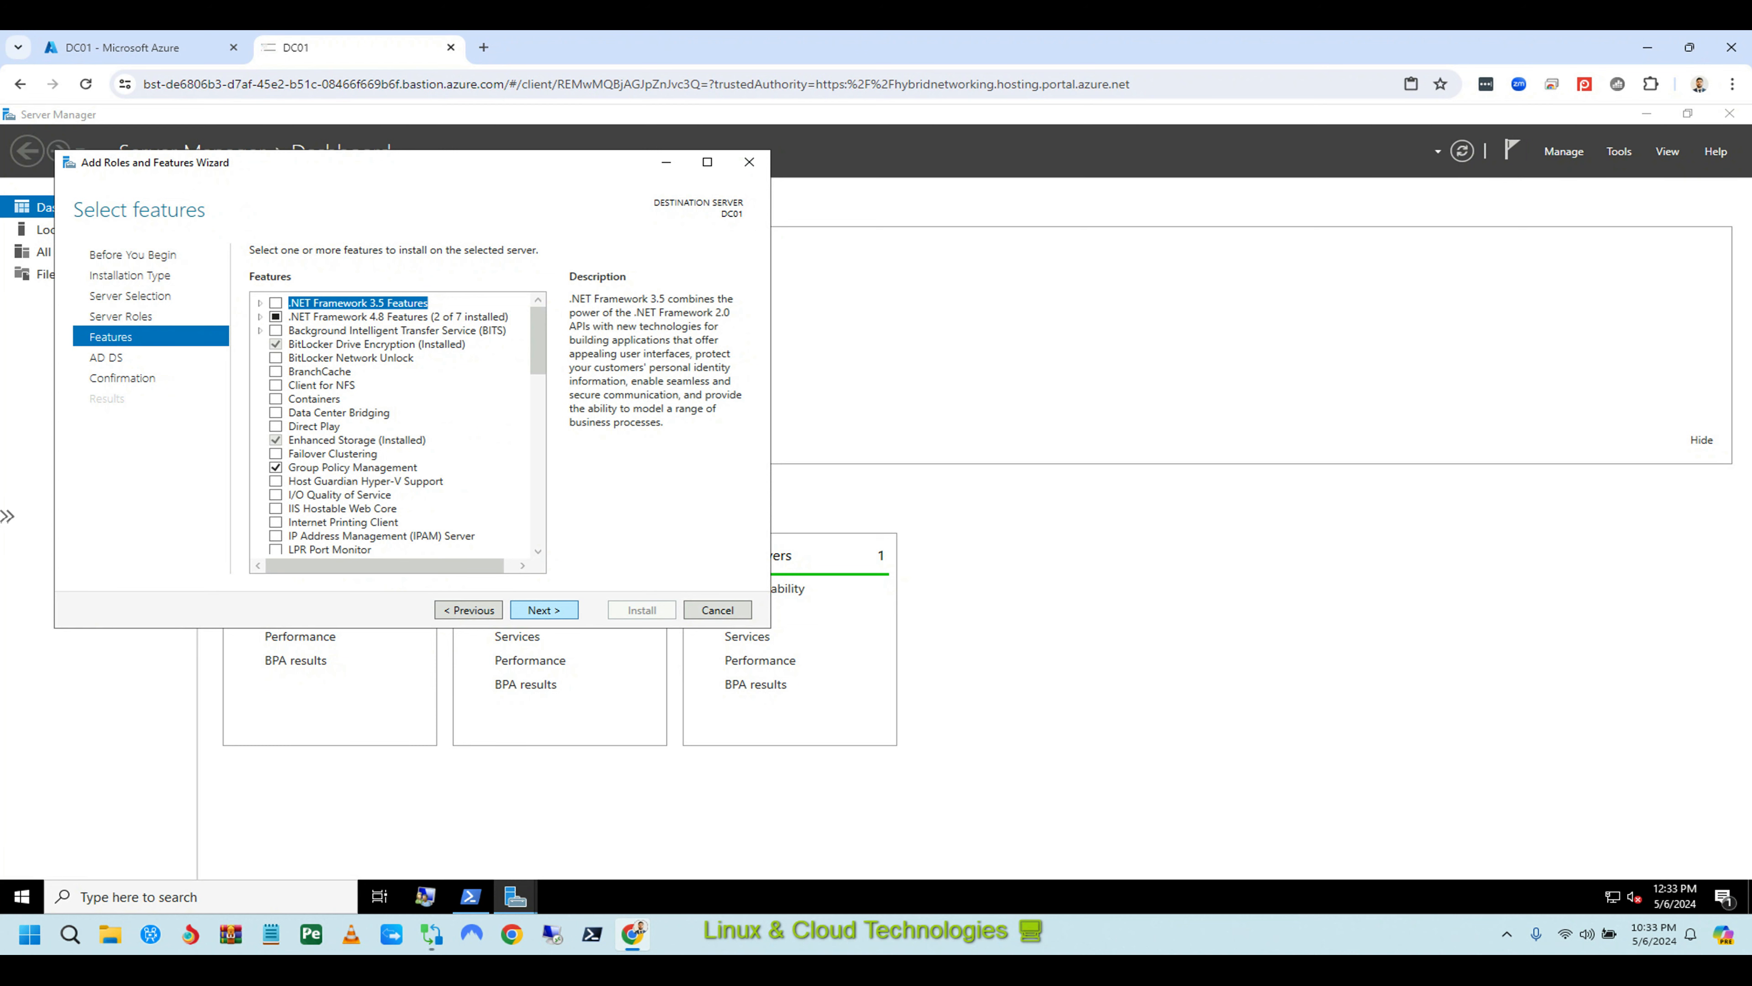
pyautogui.click(544, 610)
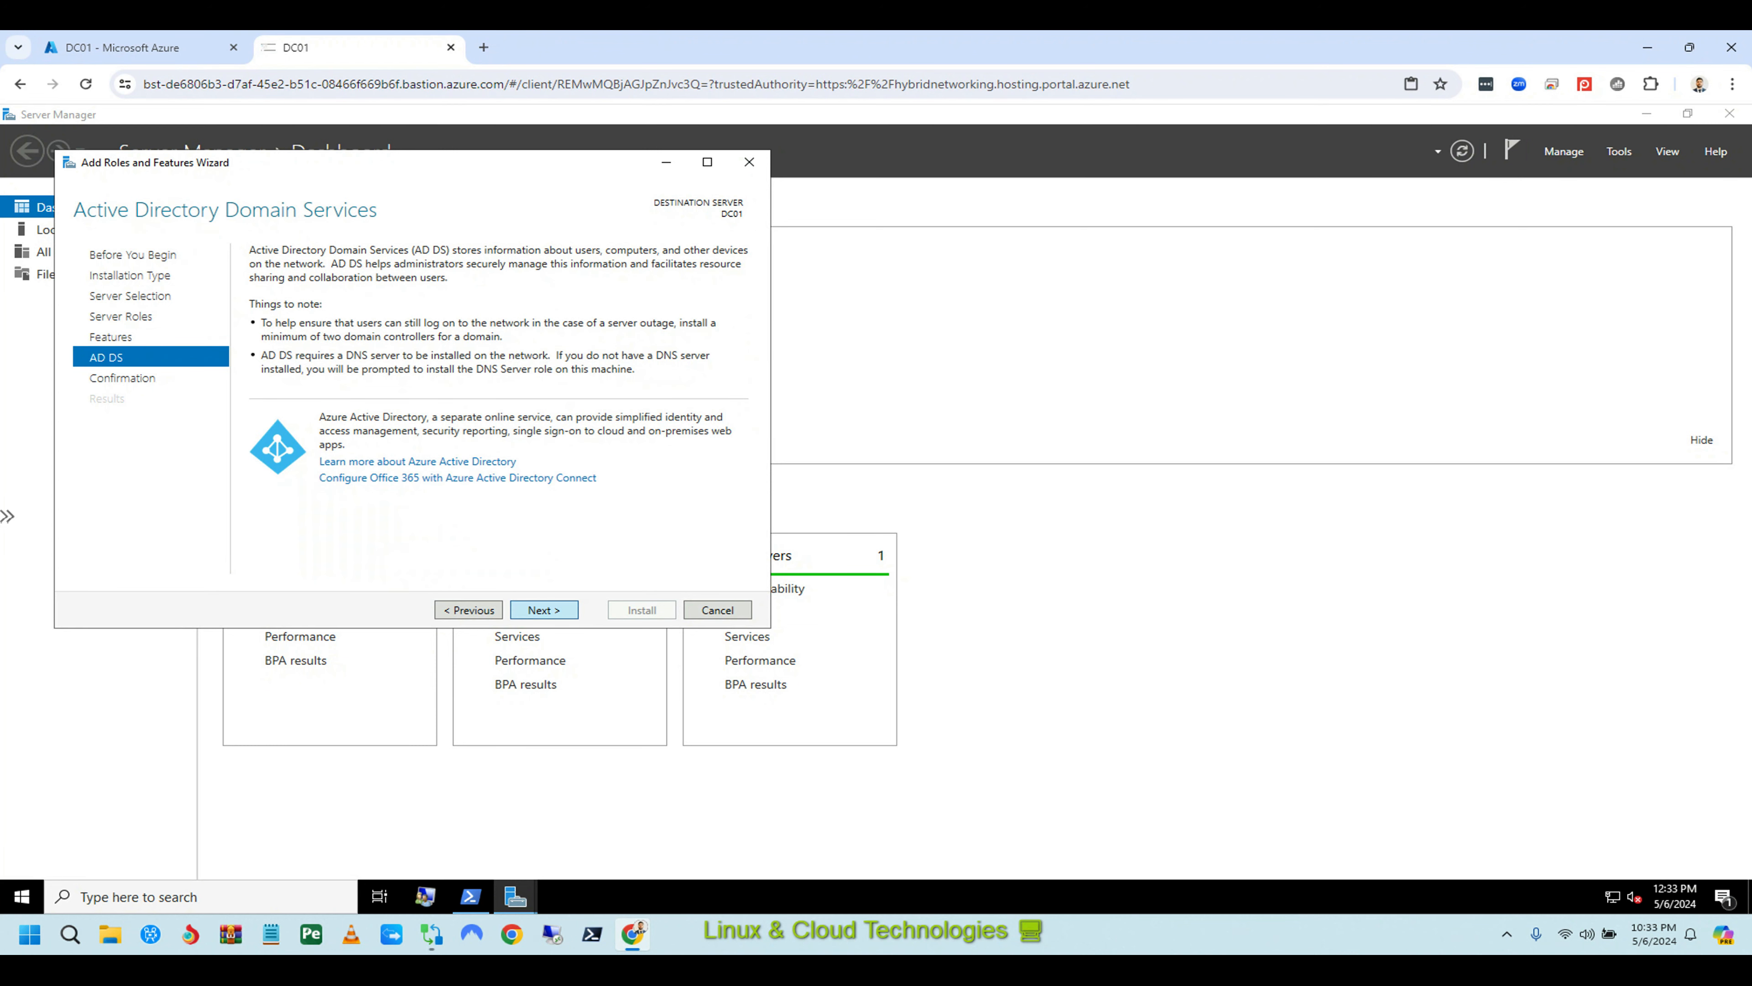
pyautogui.click(544, 610)
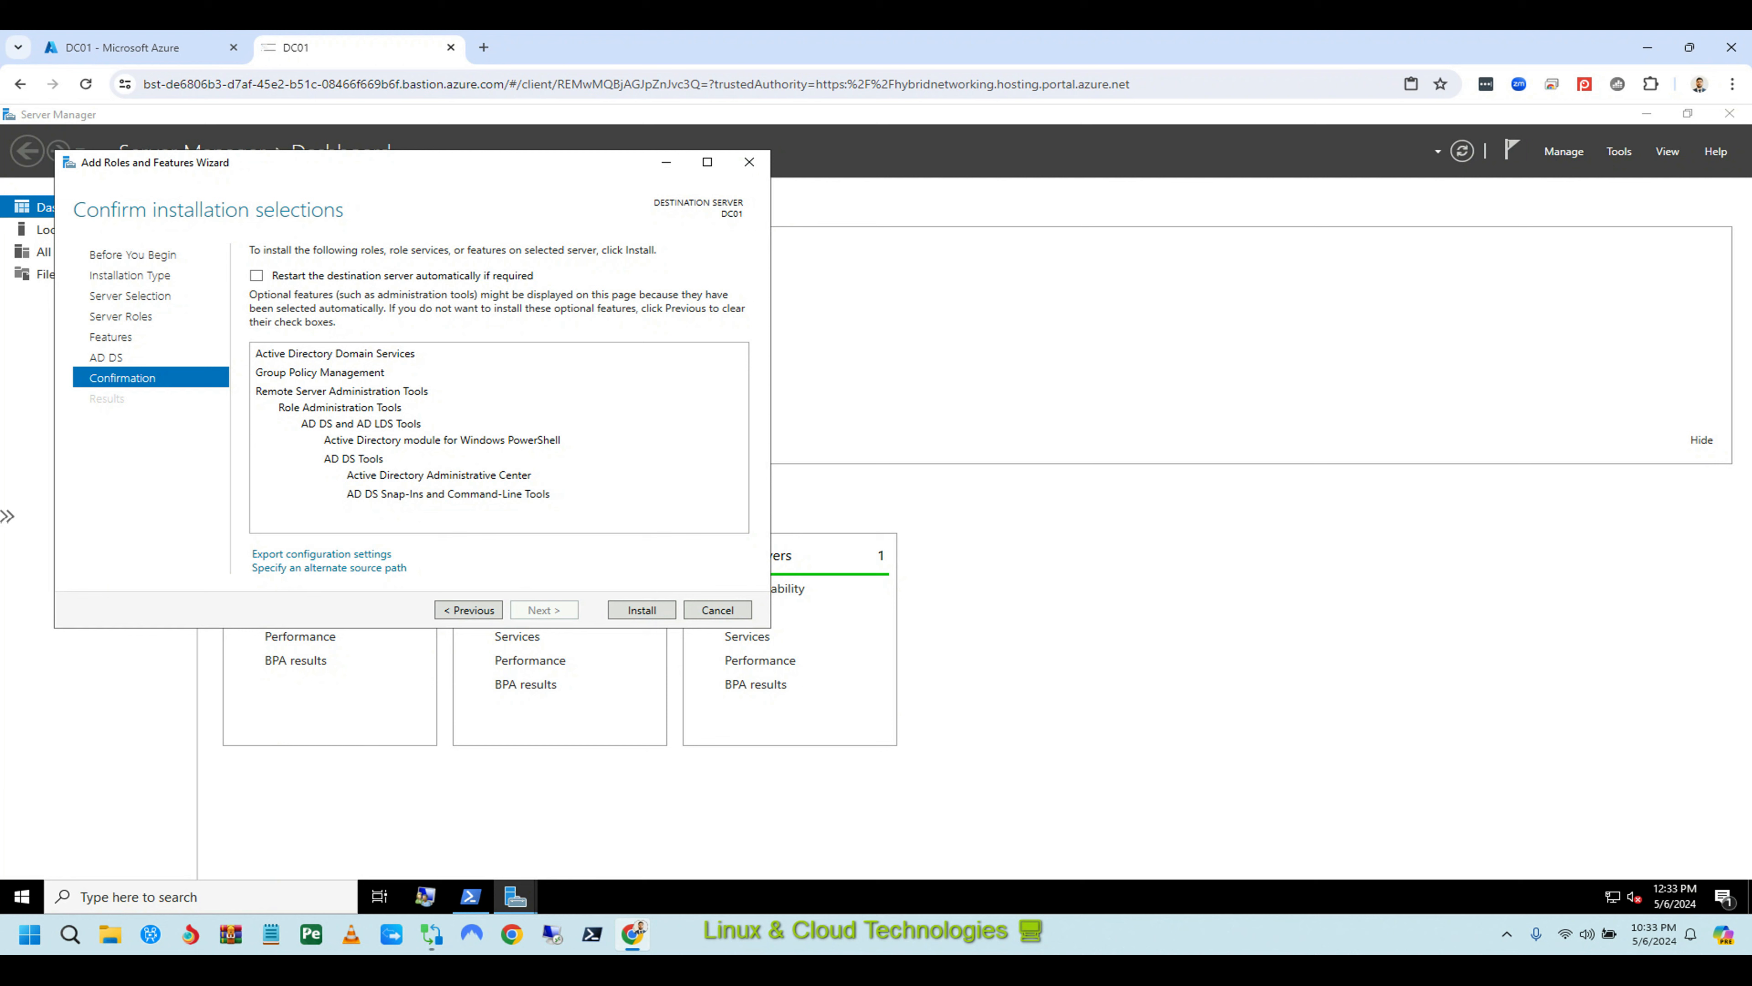
# Allow the destination server to restart automatically if required and install the selected roles and features.
pyautogui.click(256, 275)
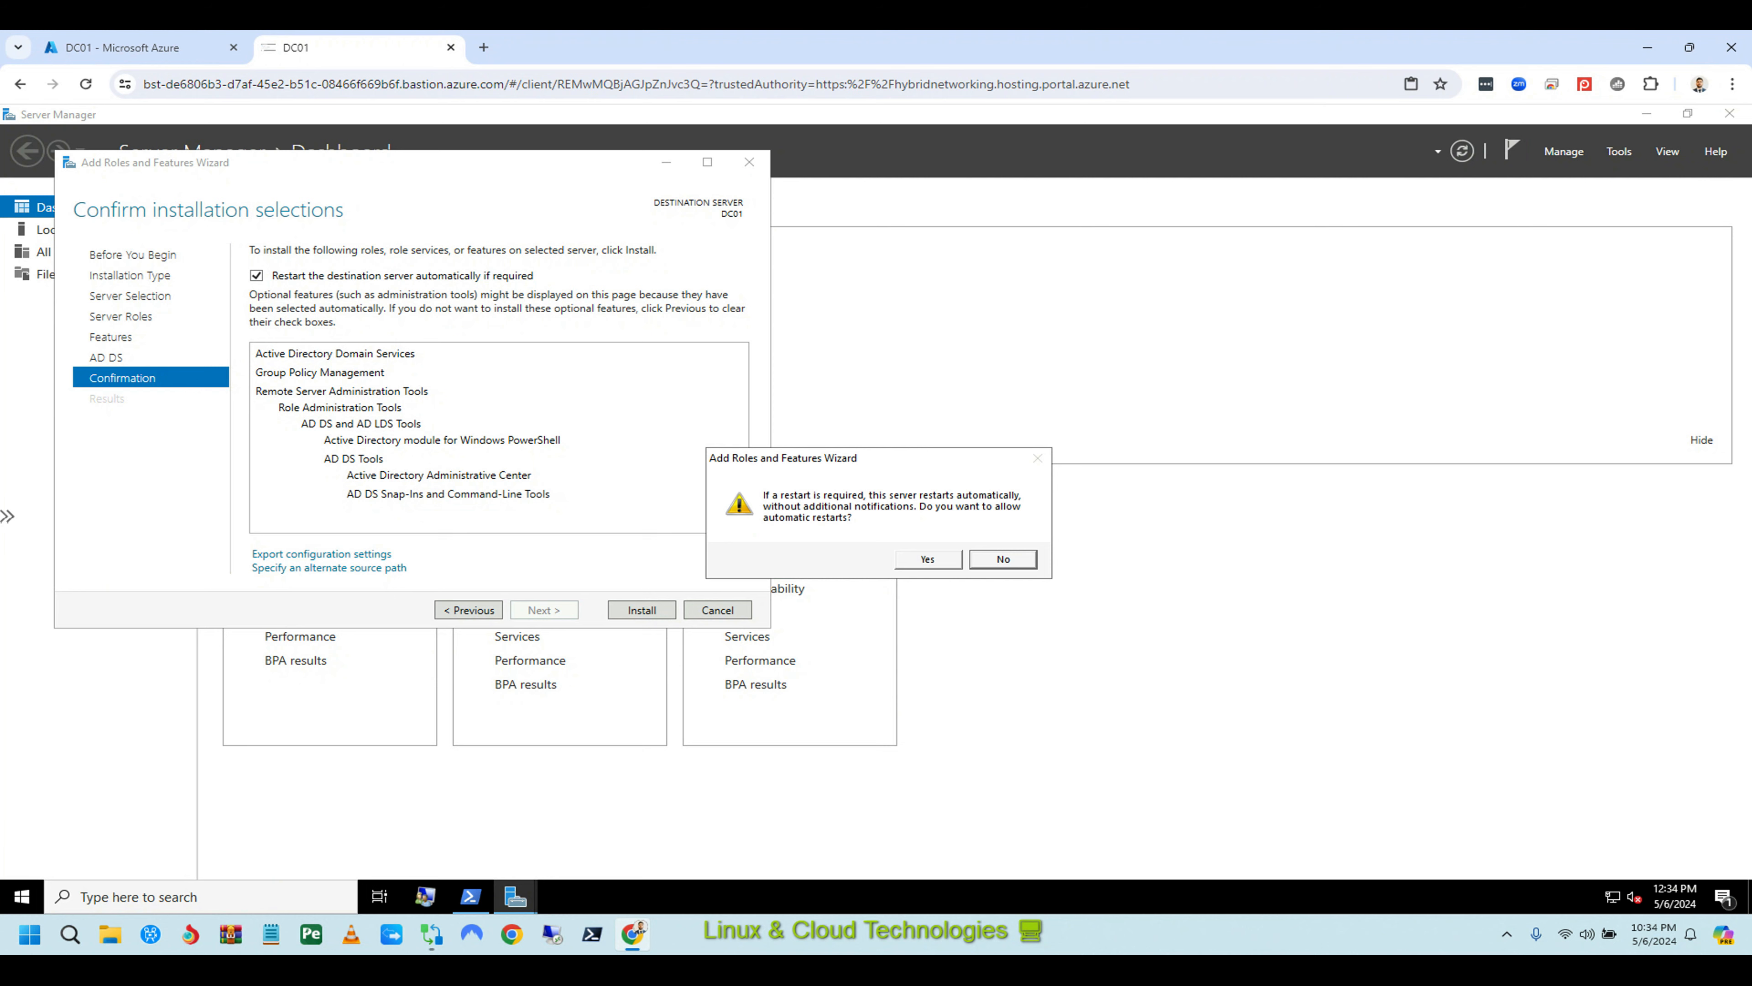
pyautogui.click(928, 559)
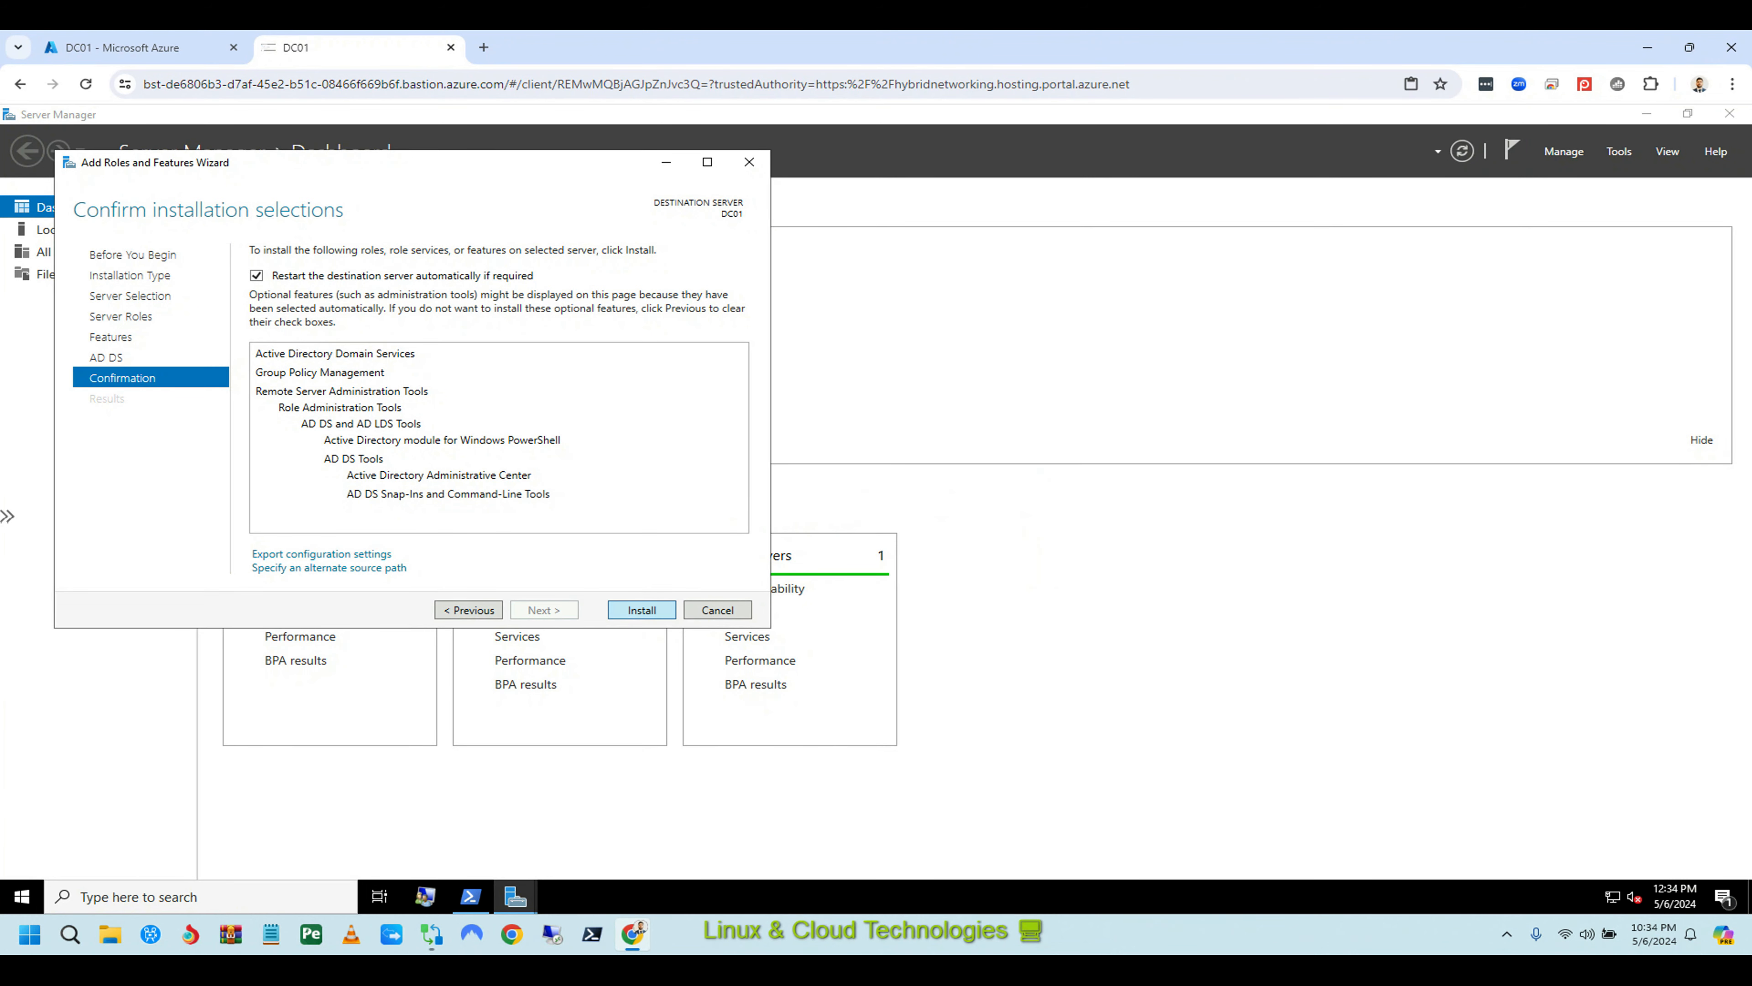
pyautogui.click(642, 610)
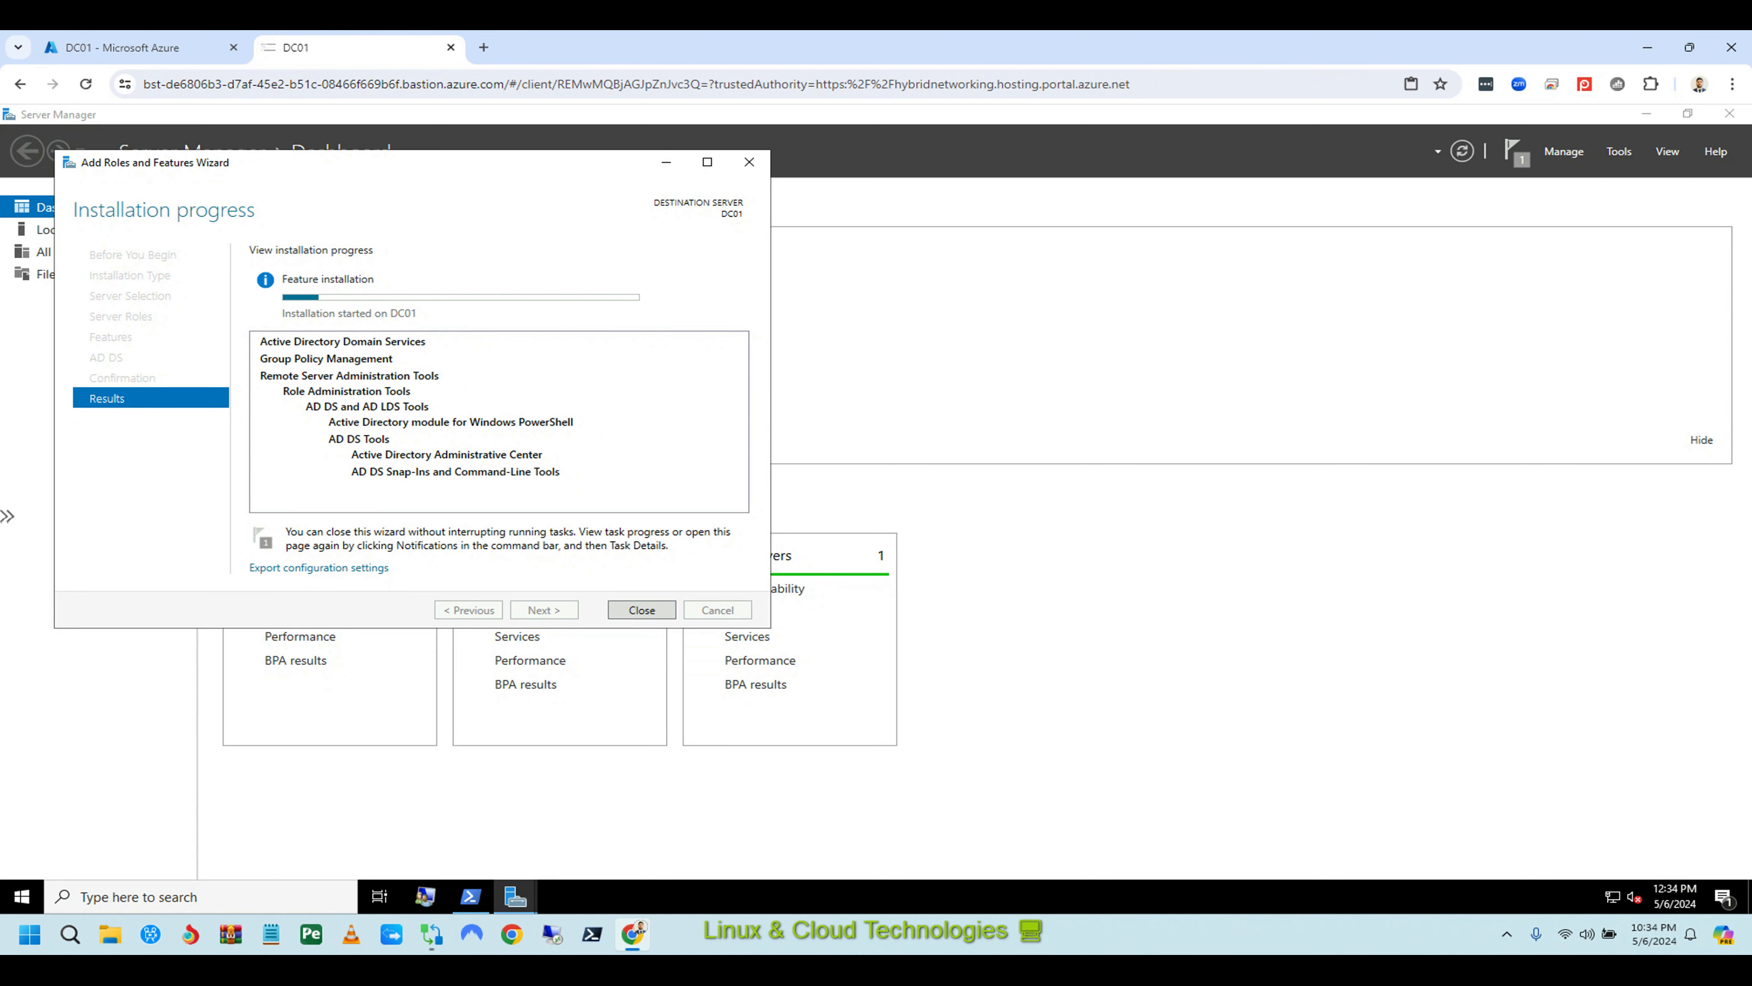
# Check the group membership of the linuxplus account in Local Users and Groups, then put that window away.
pyautogui.click(424, 896)
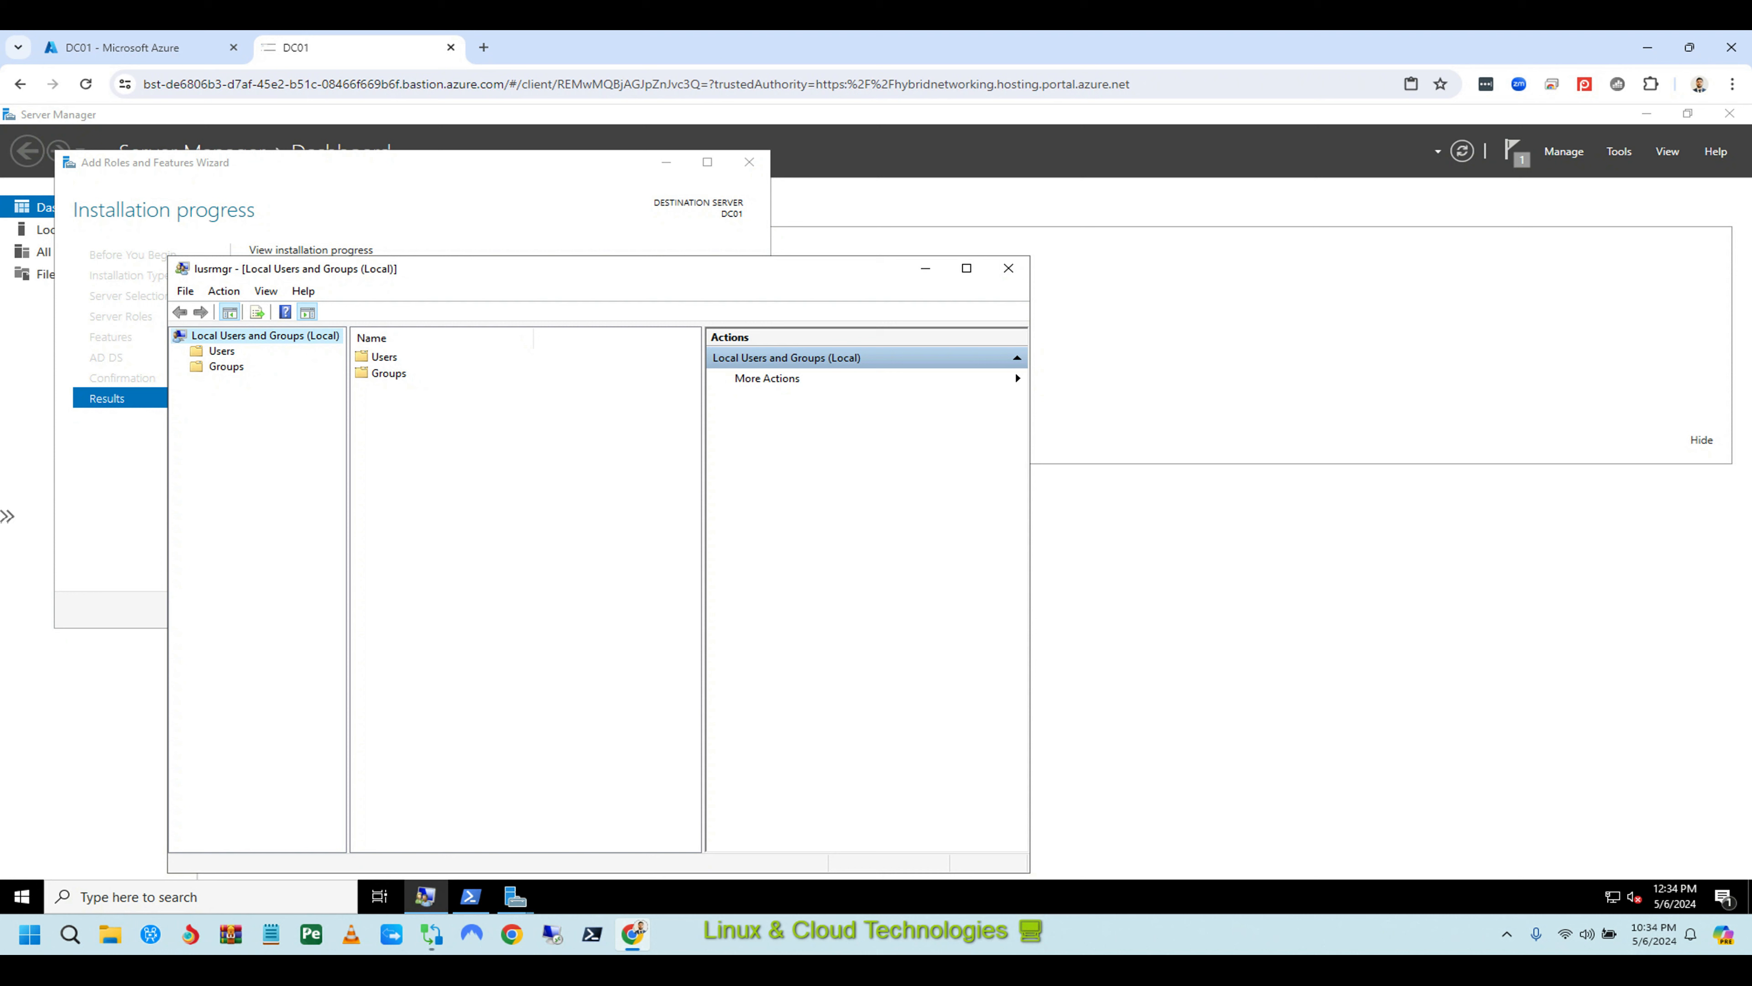
pyautogui.click(221, 351)
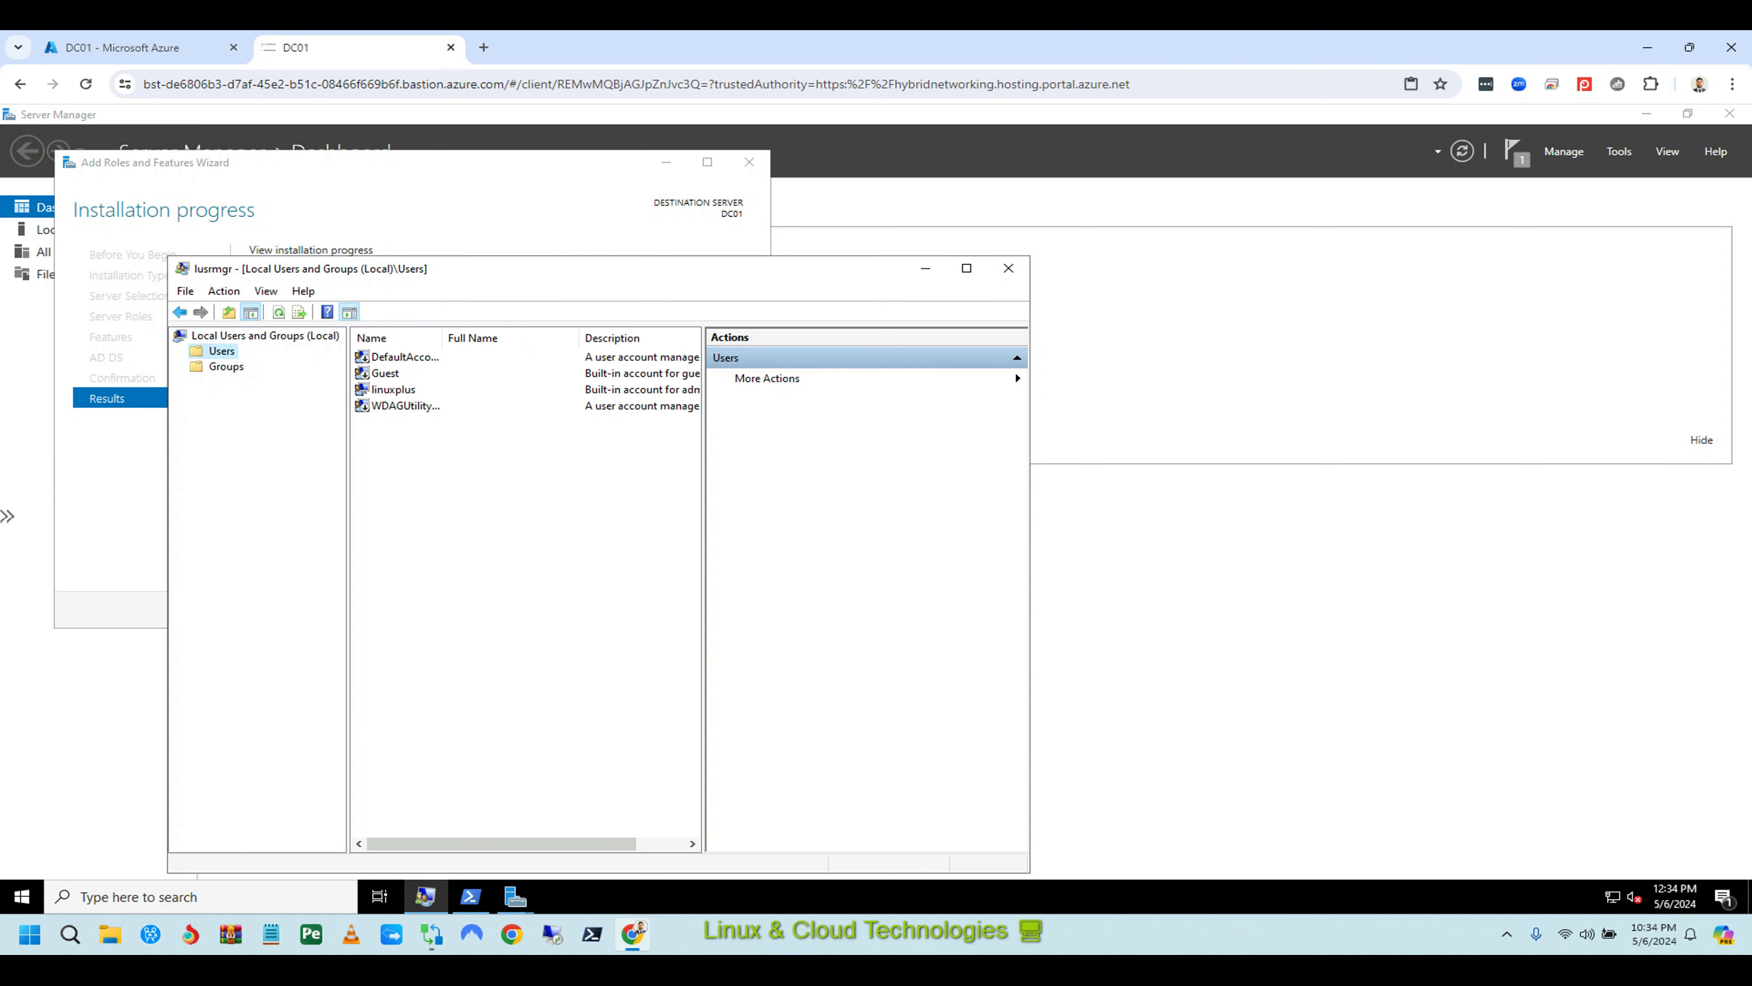
pyautogui.click(393, 390)
pyautogui.doubleClick(393, 390)
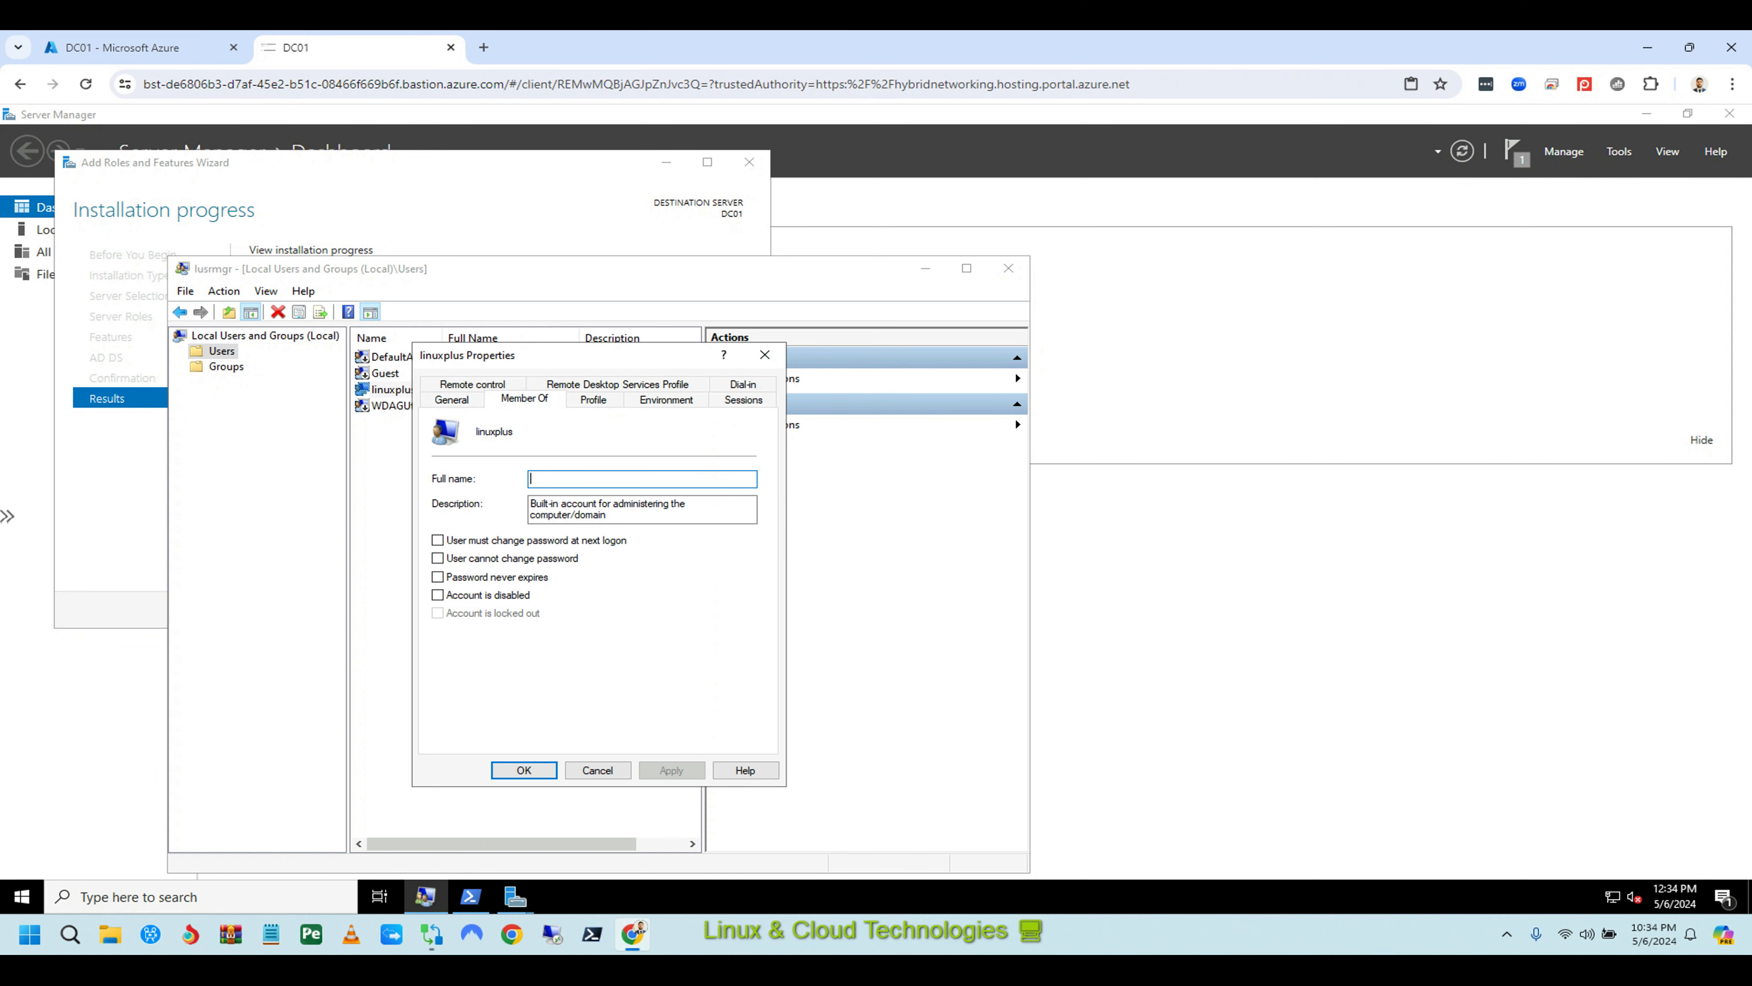
pyautogui.click(524, 400)
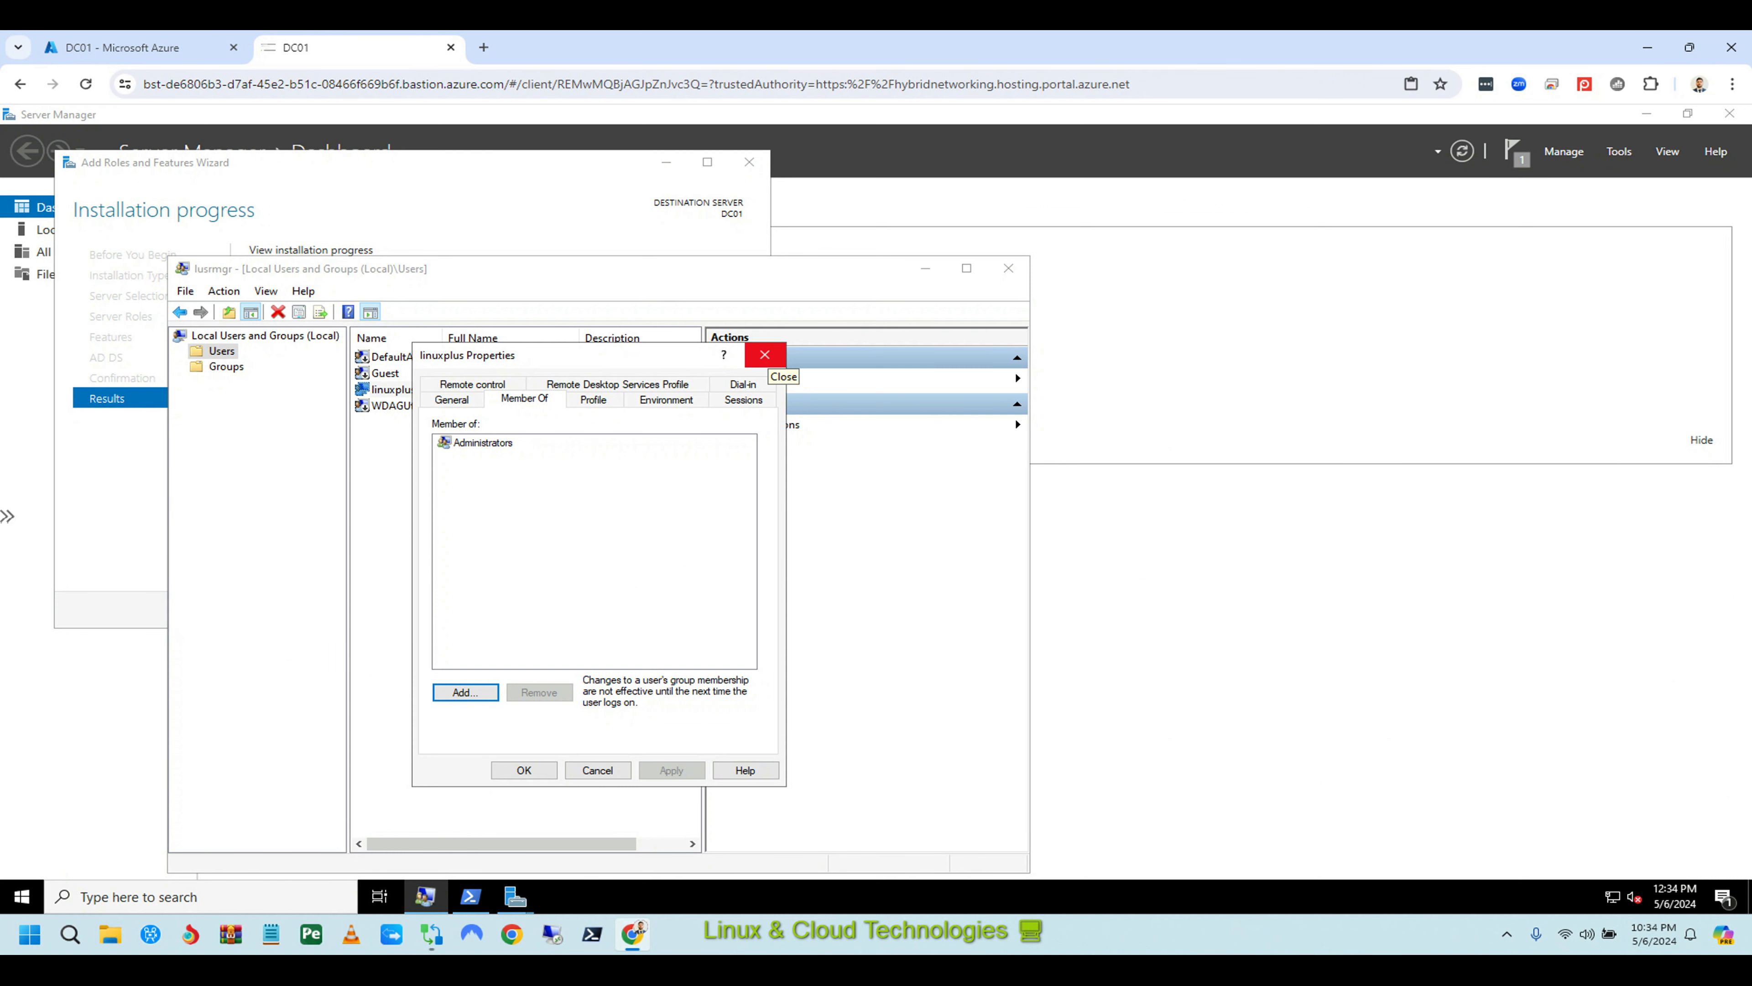
pyautogui.click(765, 354)
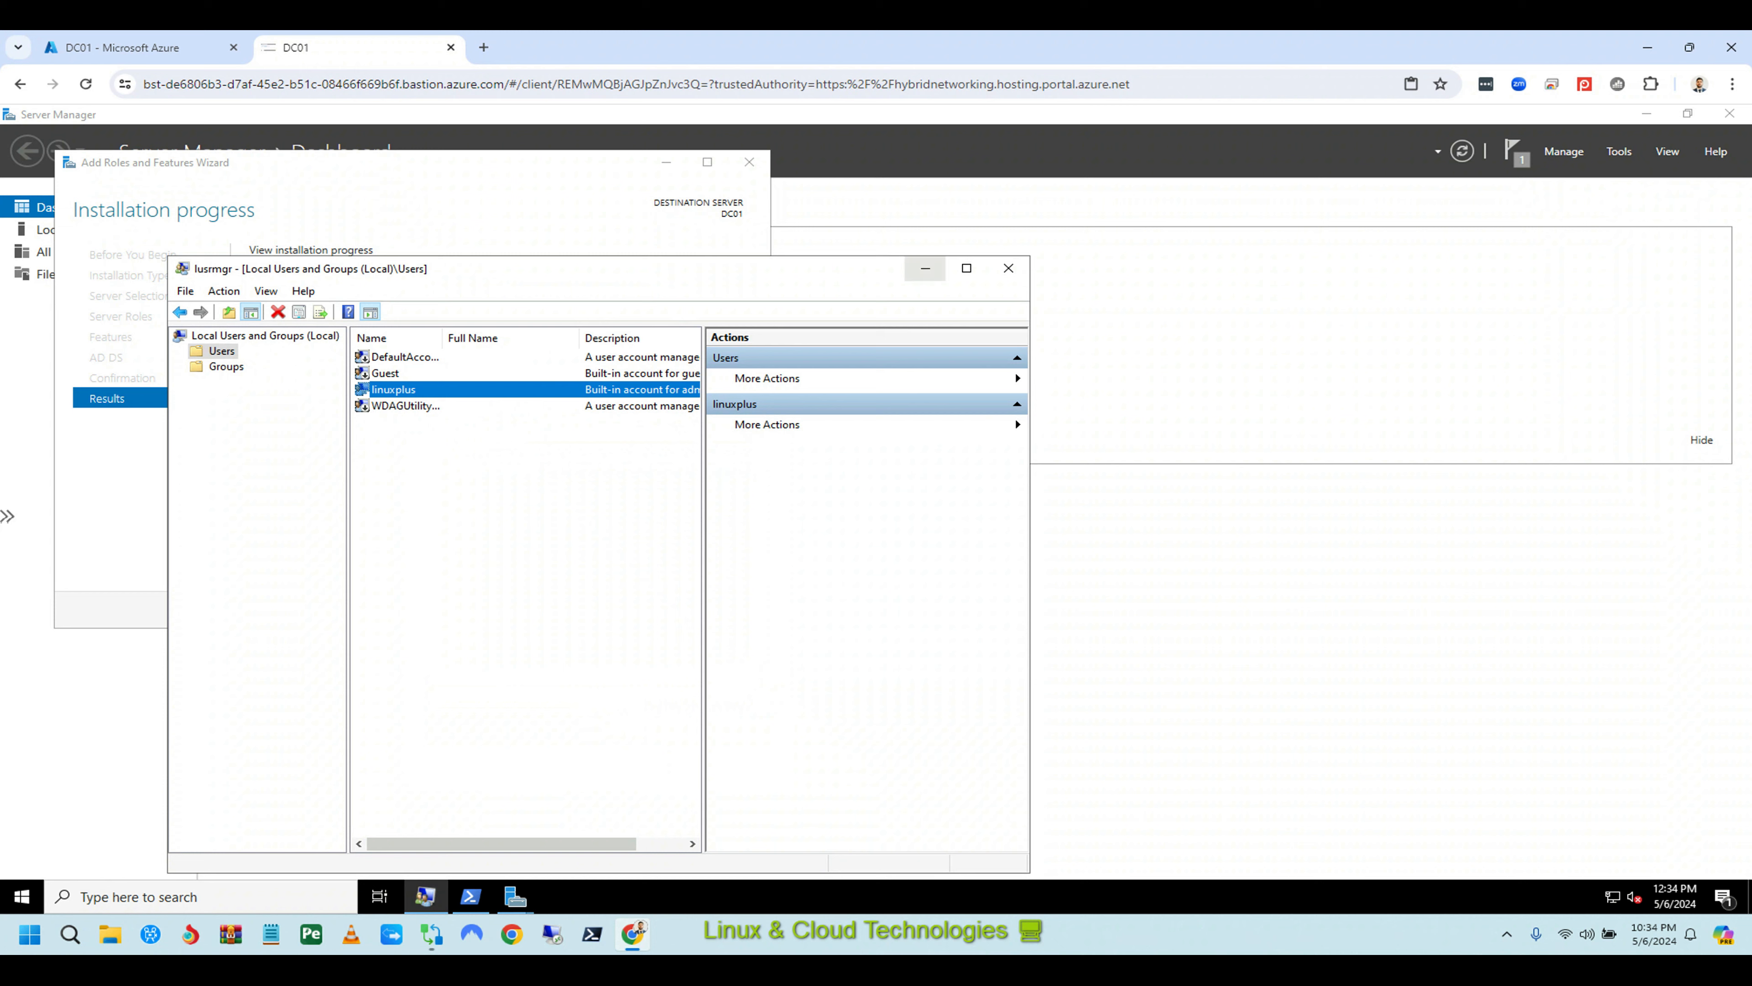
pyautogui.click(926, 268)
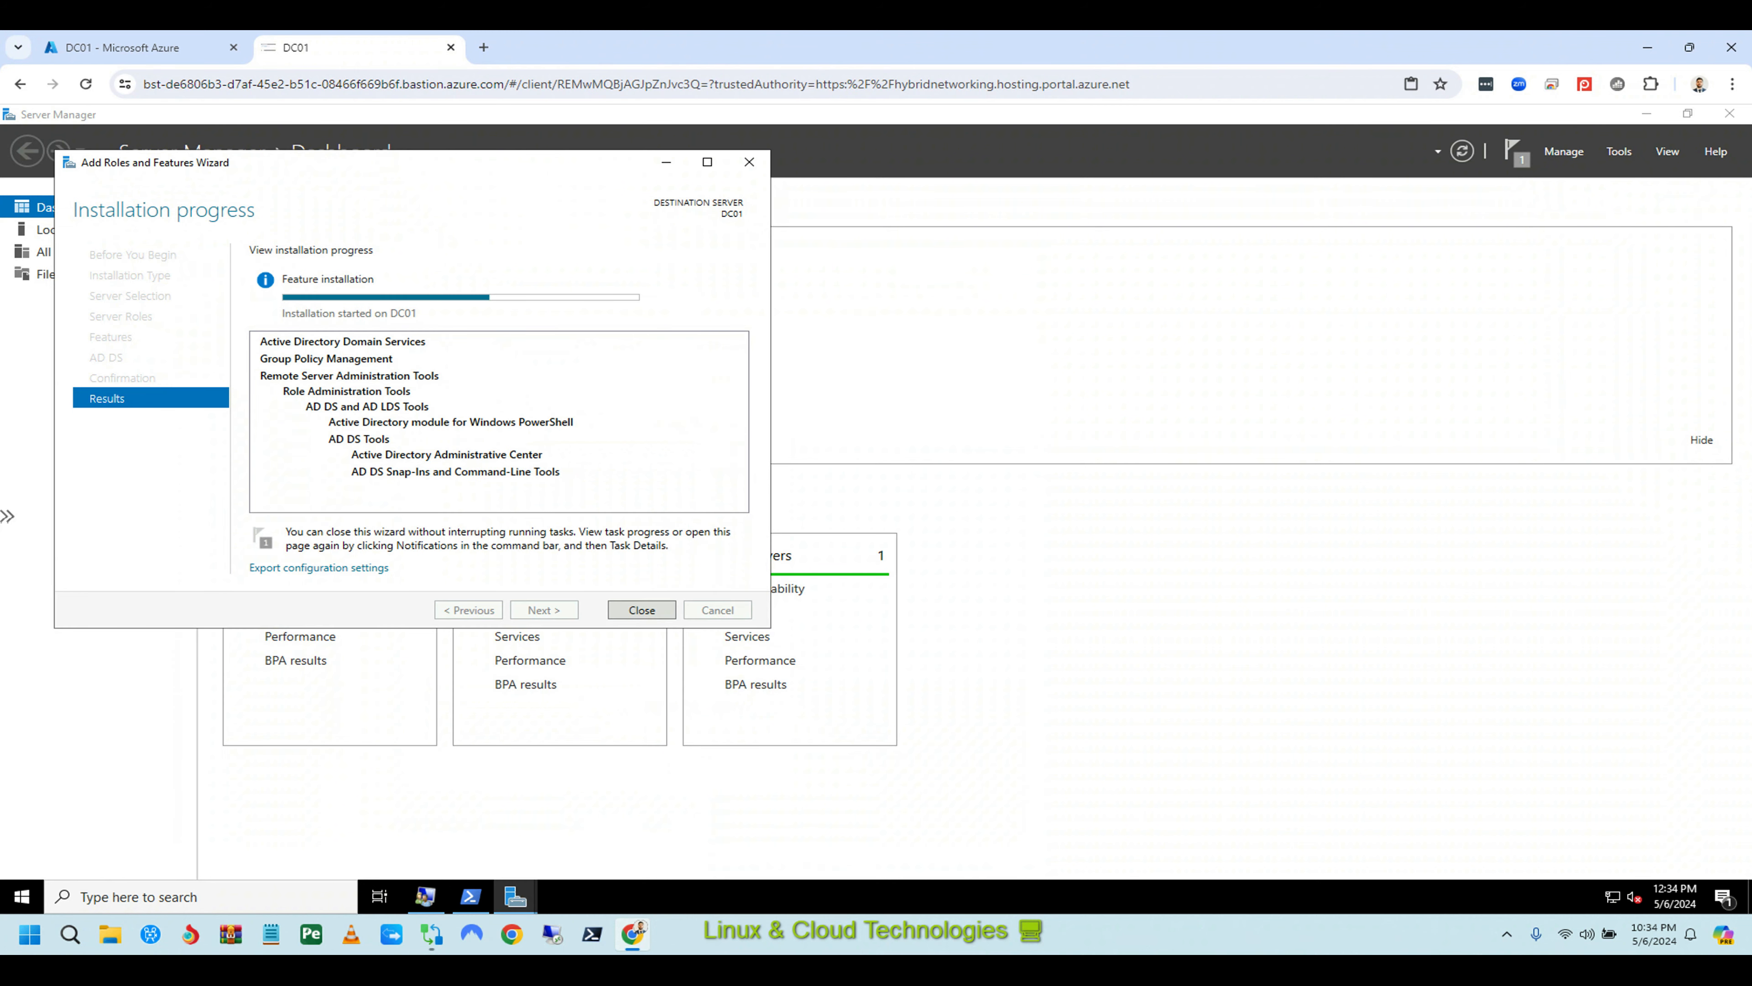
# Close the completed Add Roles and Features wizard and start promoting the server to a domain controller.
pyautogui.moveTo(414, 163); pyautogui.dragTo(774, 223)
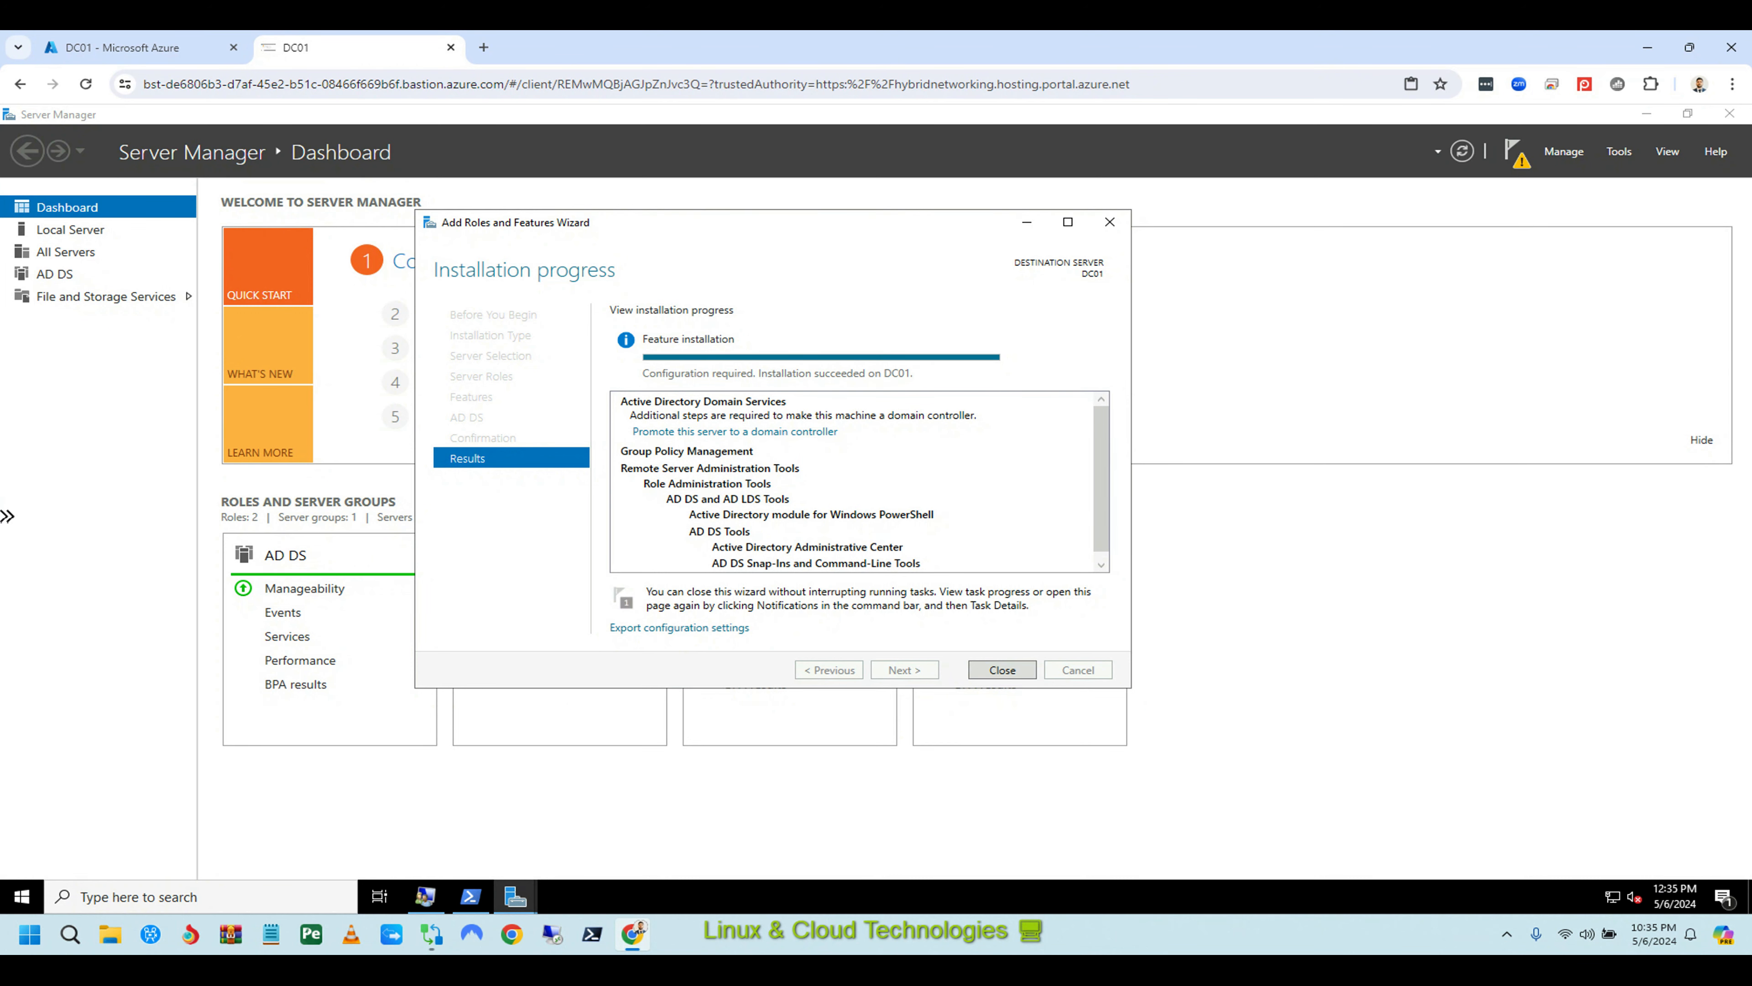
pyautogui.click(1003, 669)
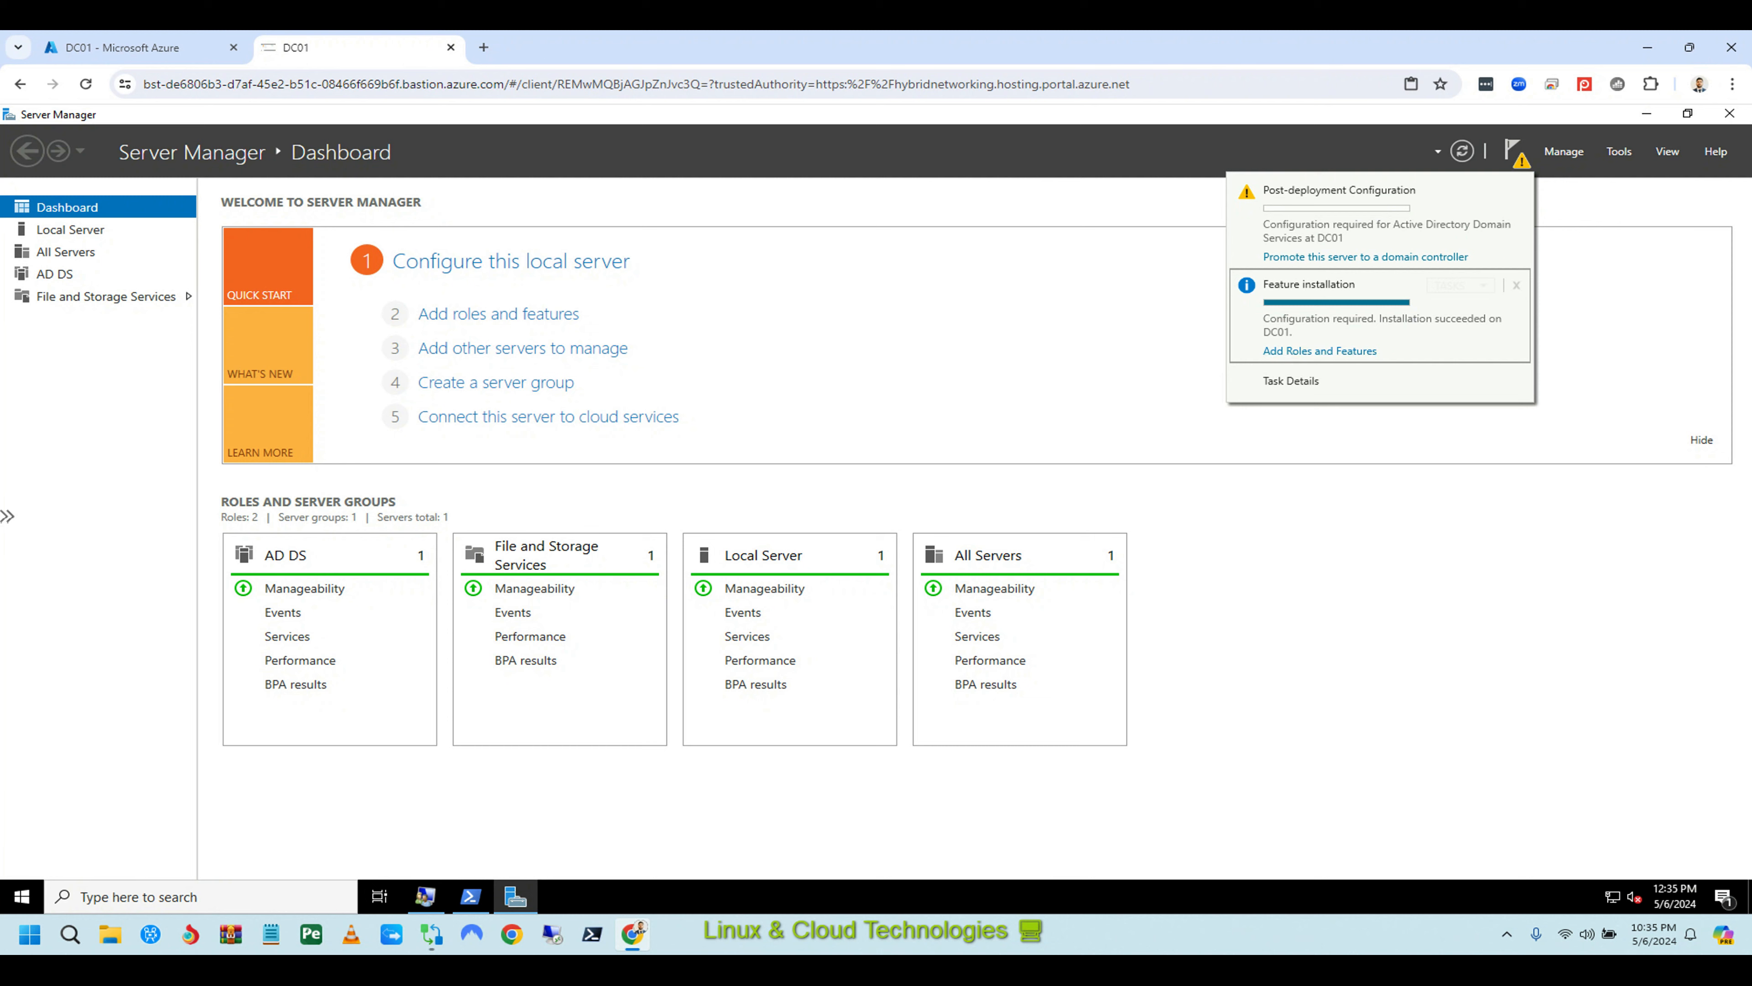
pyautogui.click(424, 896)
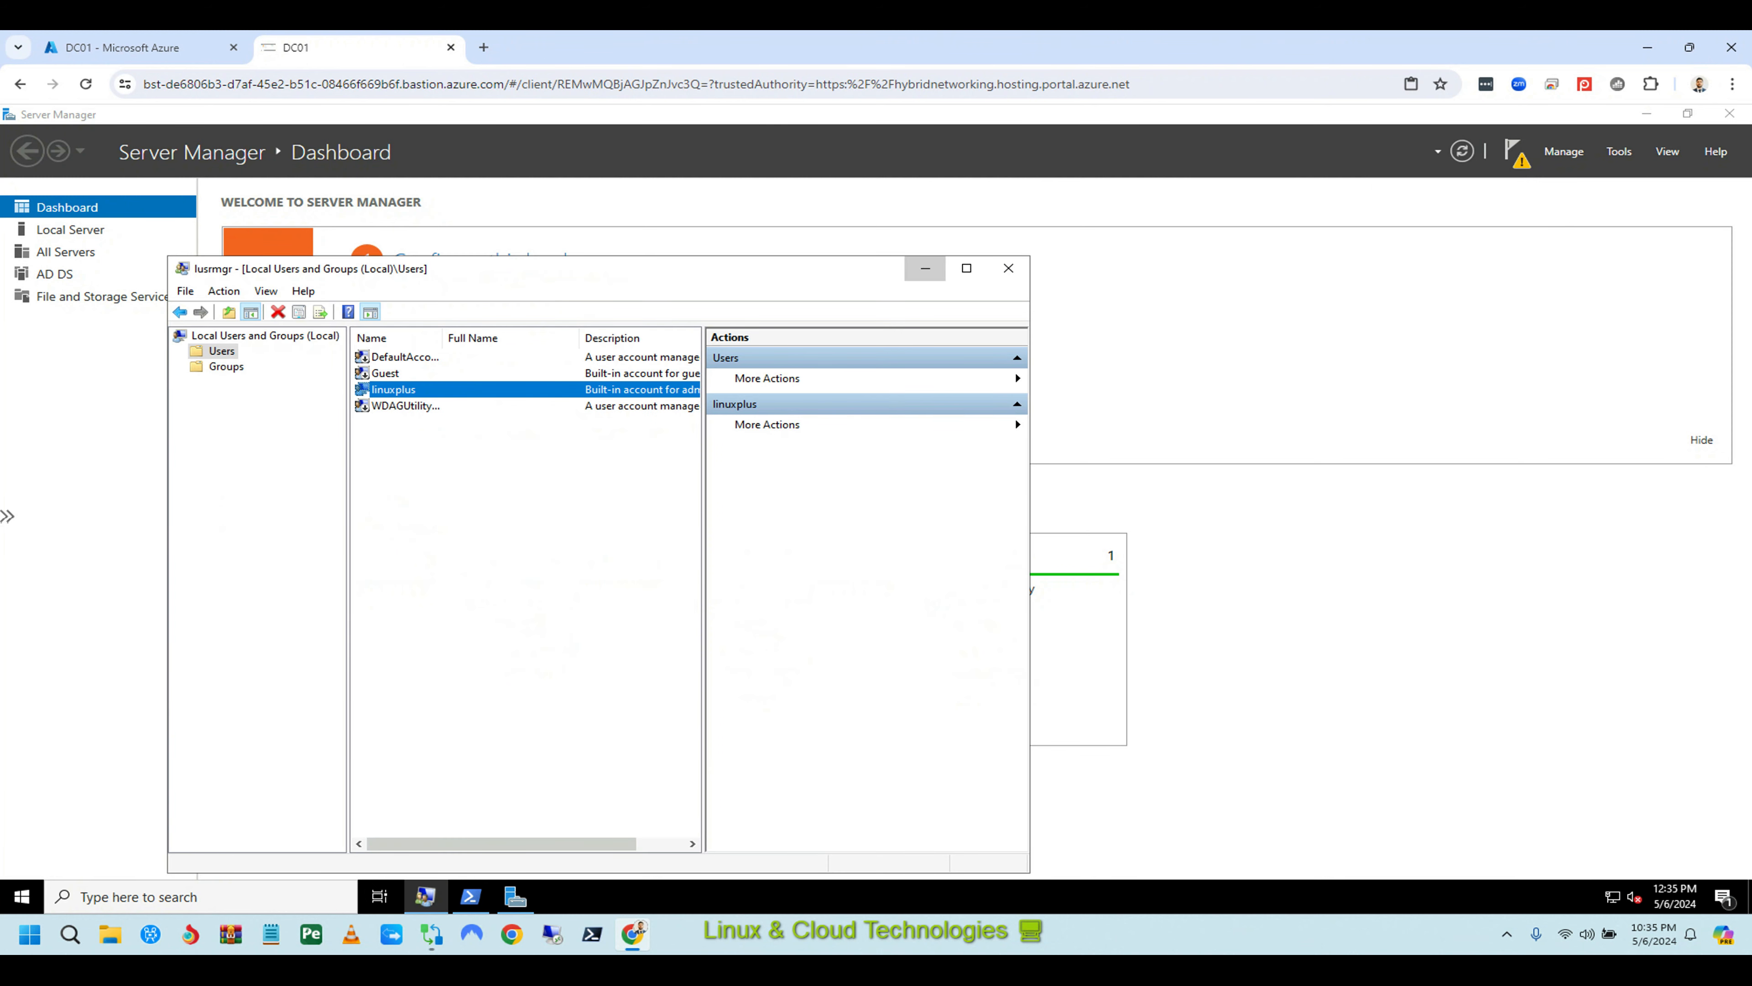
pyautogui.click(925, 268)
pyautogui.click(1513, 151)
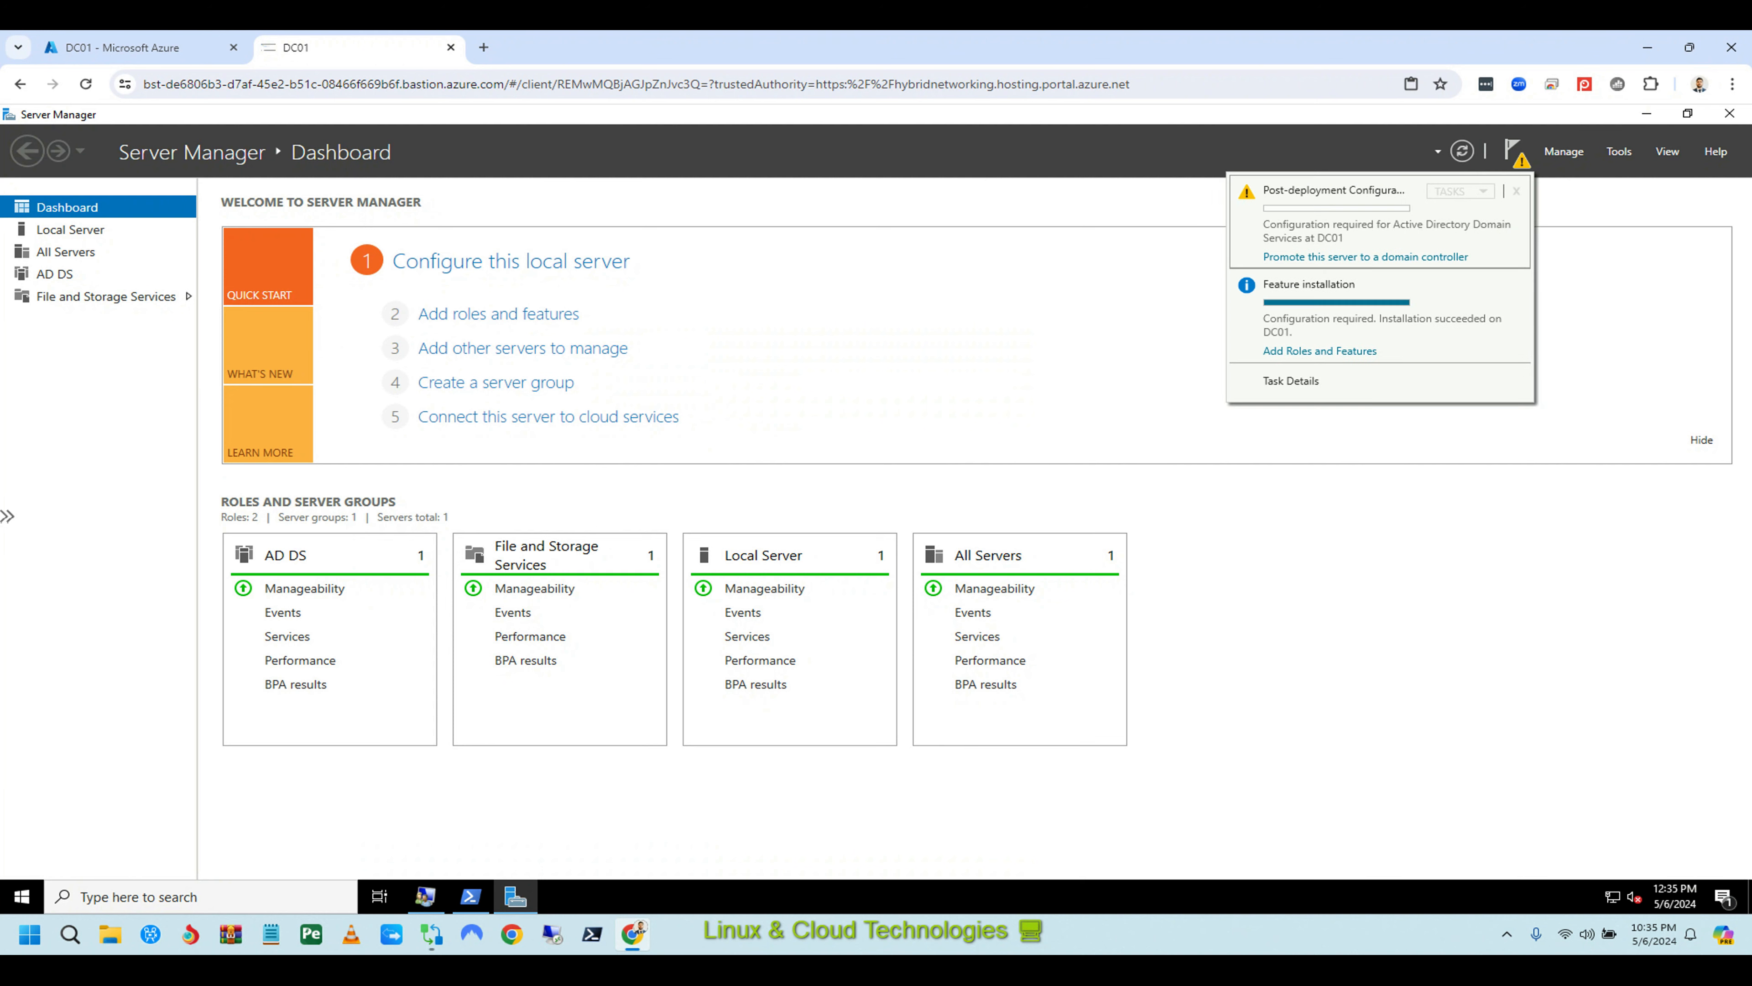
pyautogui.click(1366, 256)
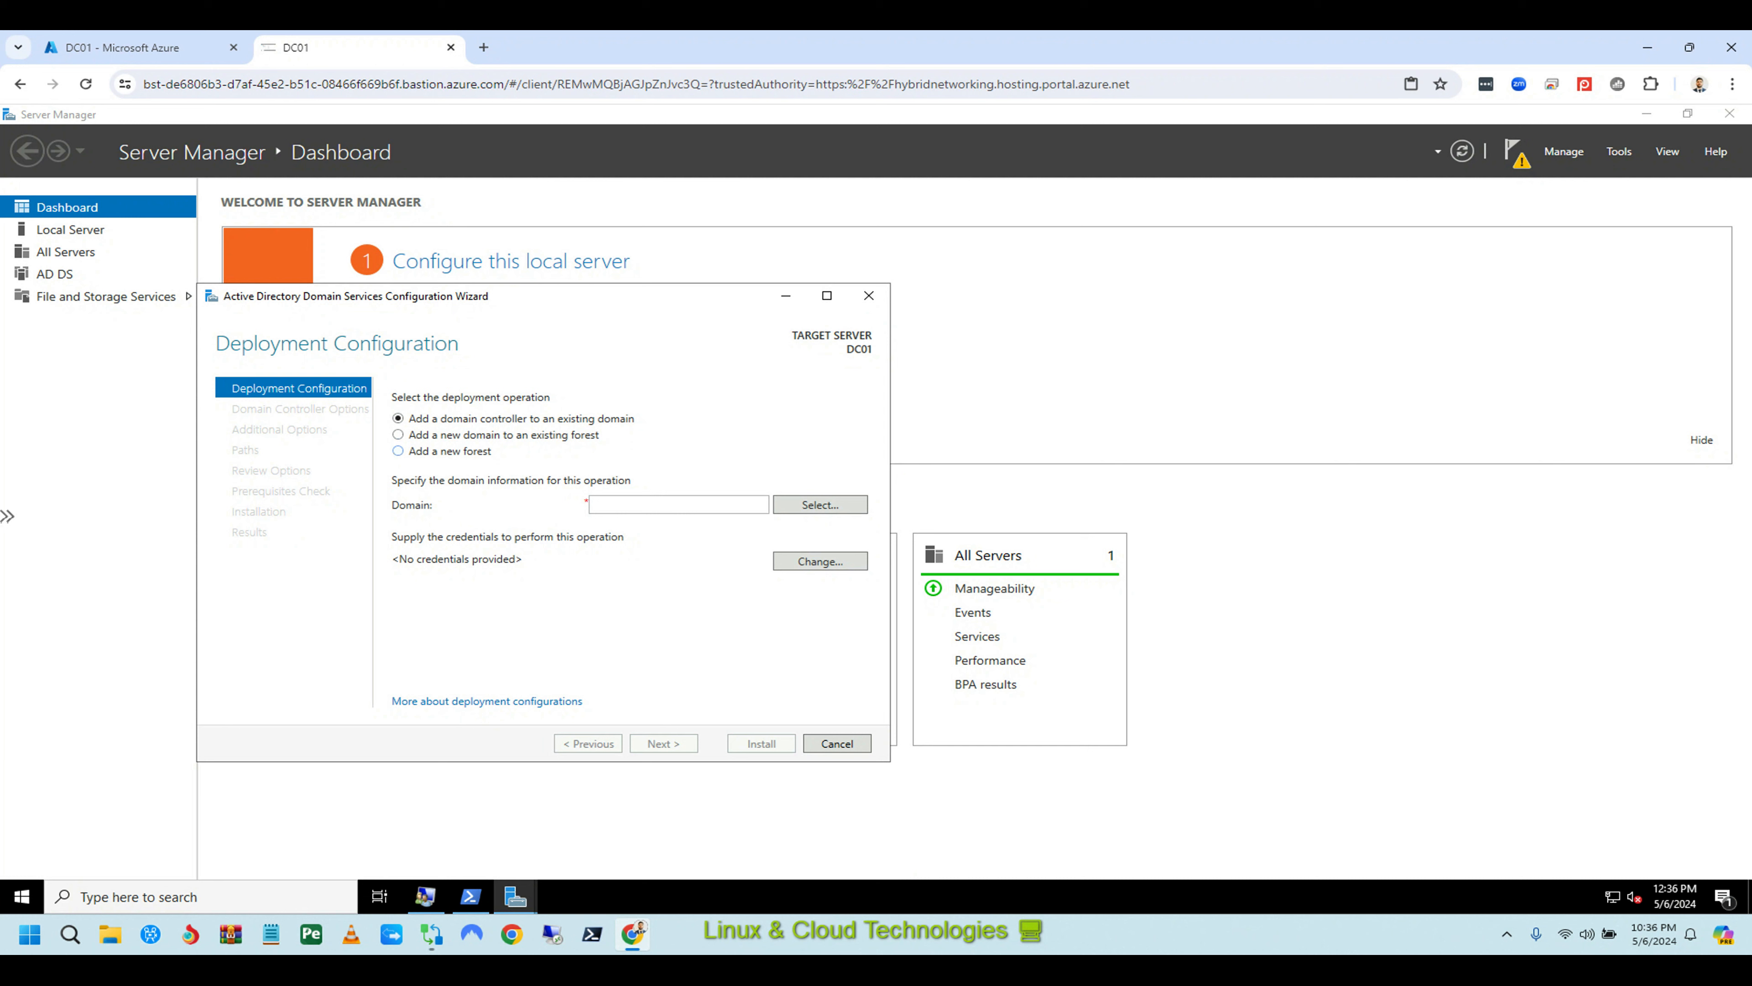
# Set the deployment operation to a new forest with the root domain name linuxplus.local and continue to the domain controller options.
pyautogui.click(398, 451)
pyautogui.click(655, 505)
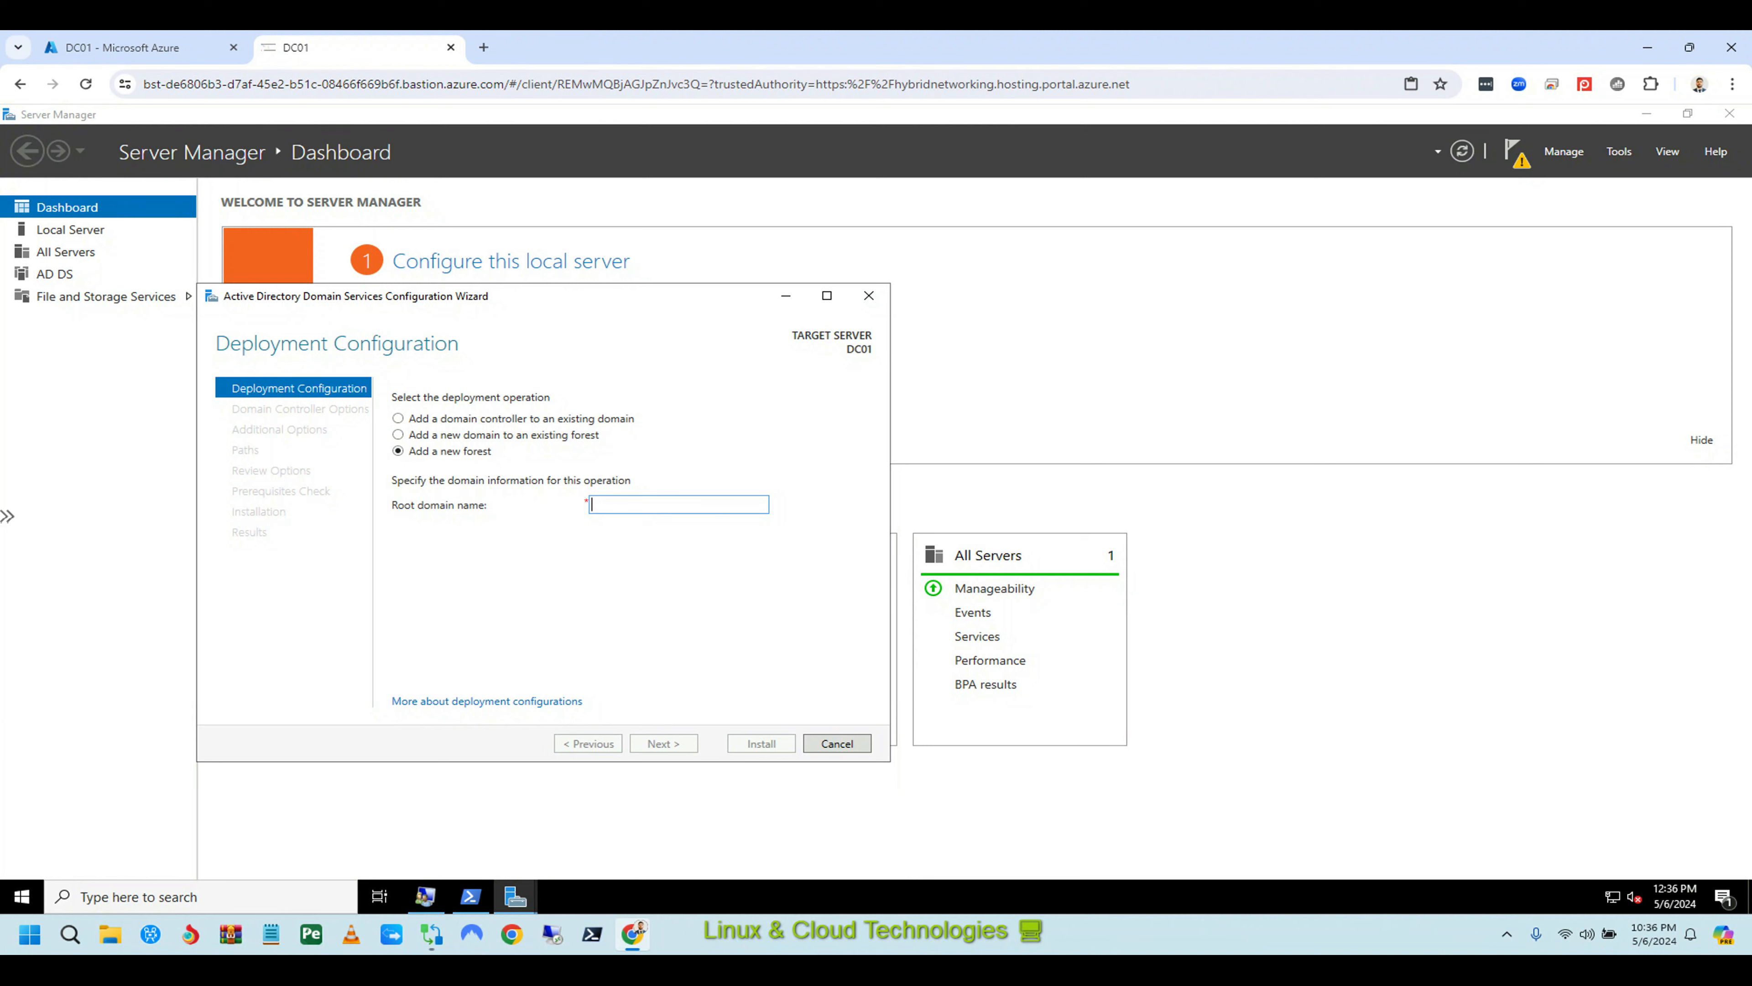
pyautogui.write('linuxp')
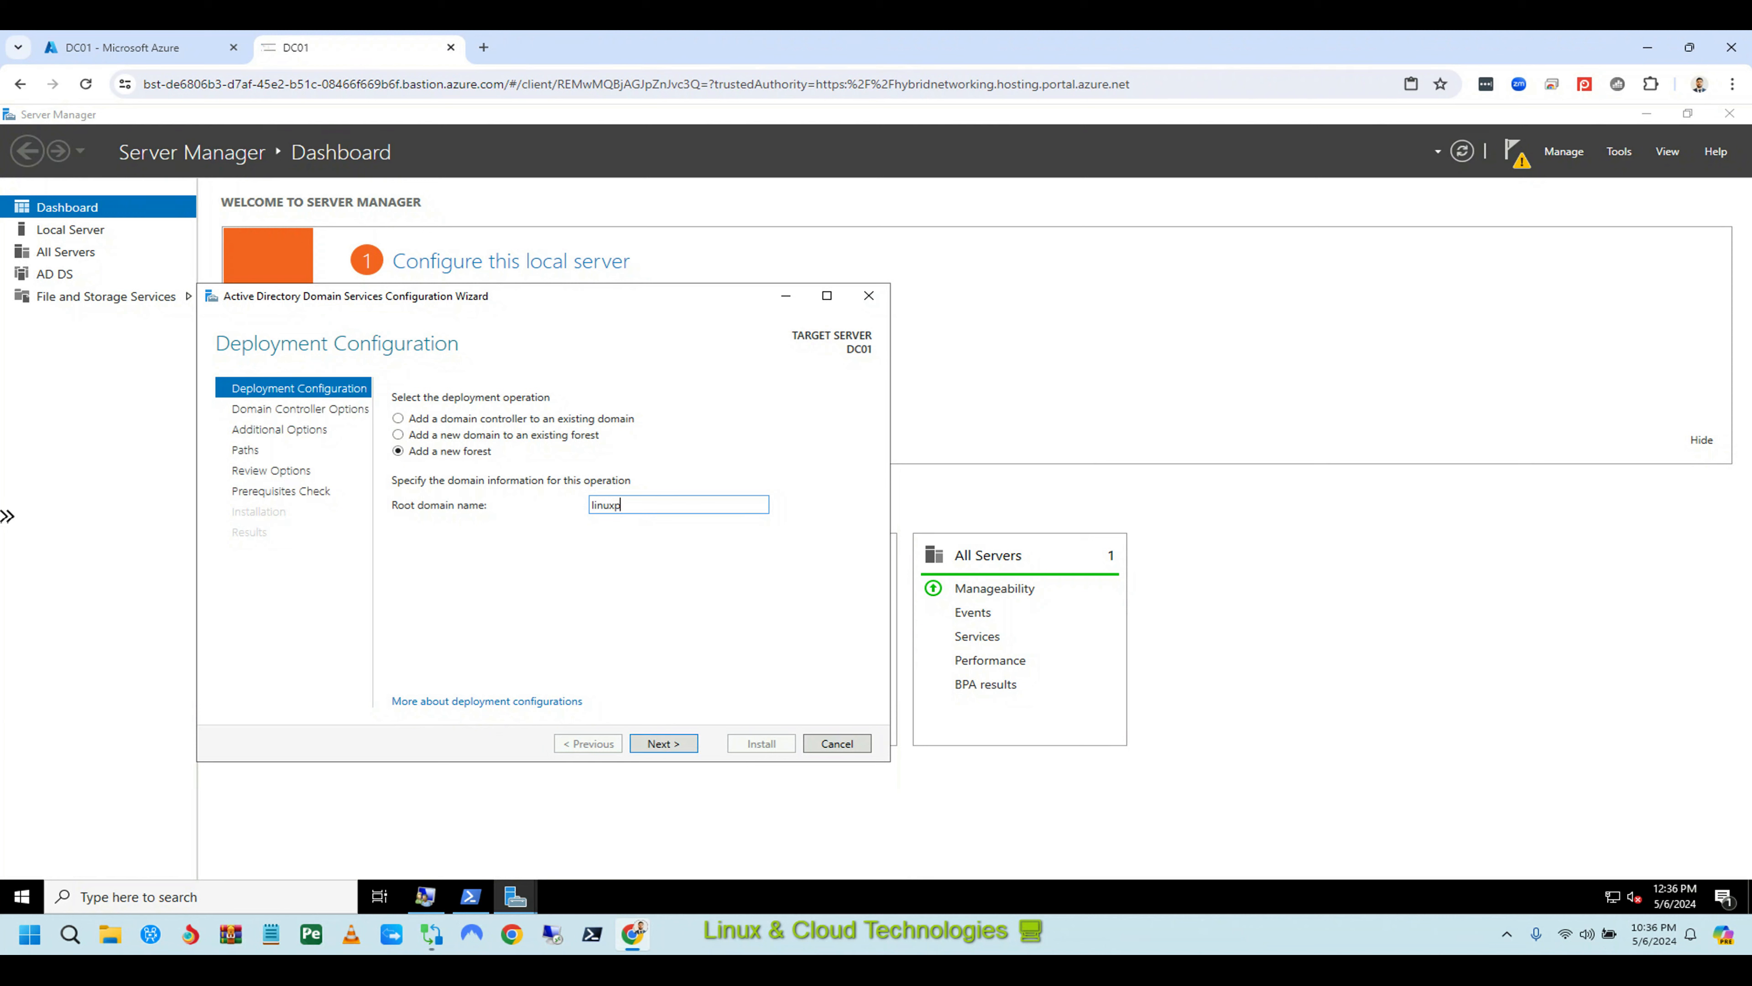
pyautogui.write('lus.local')
pyautogui.press('Return')
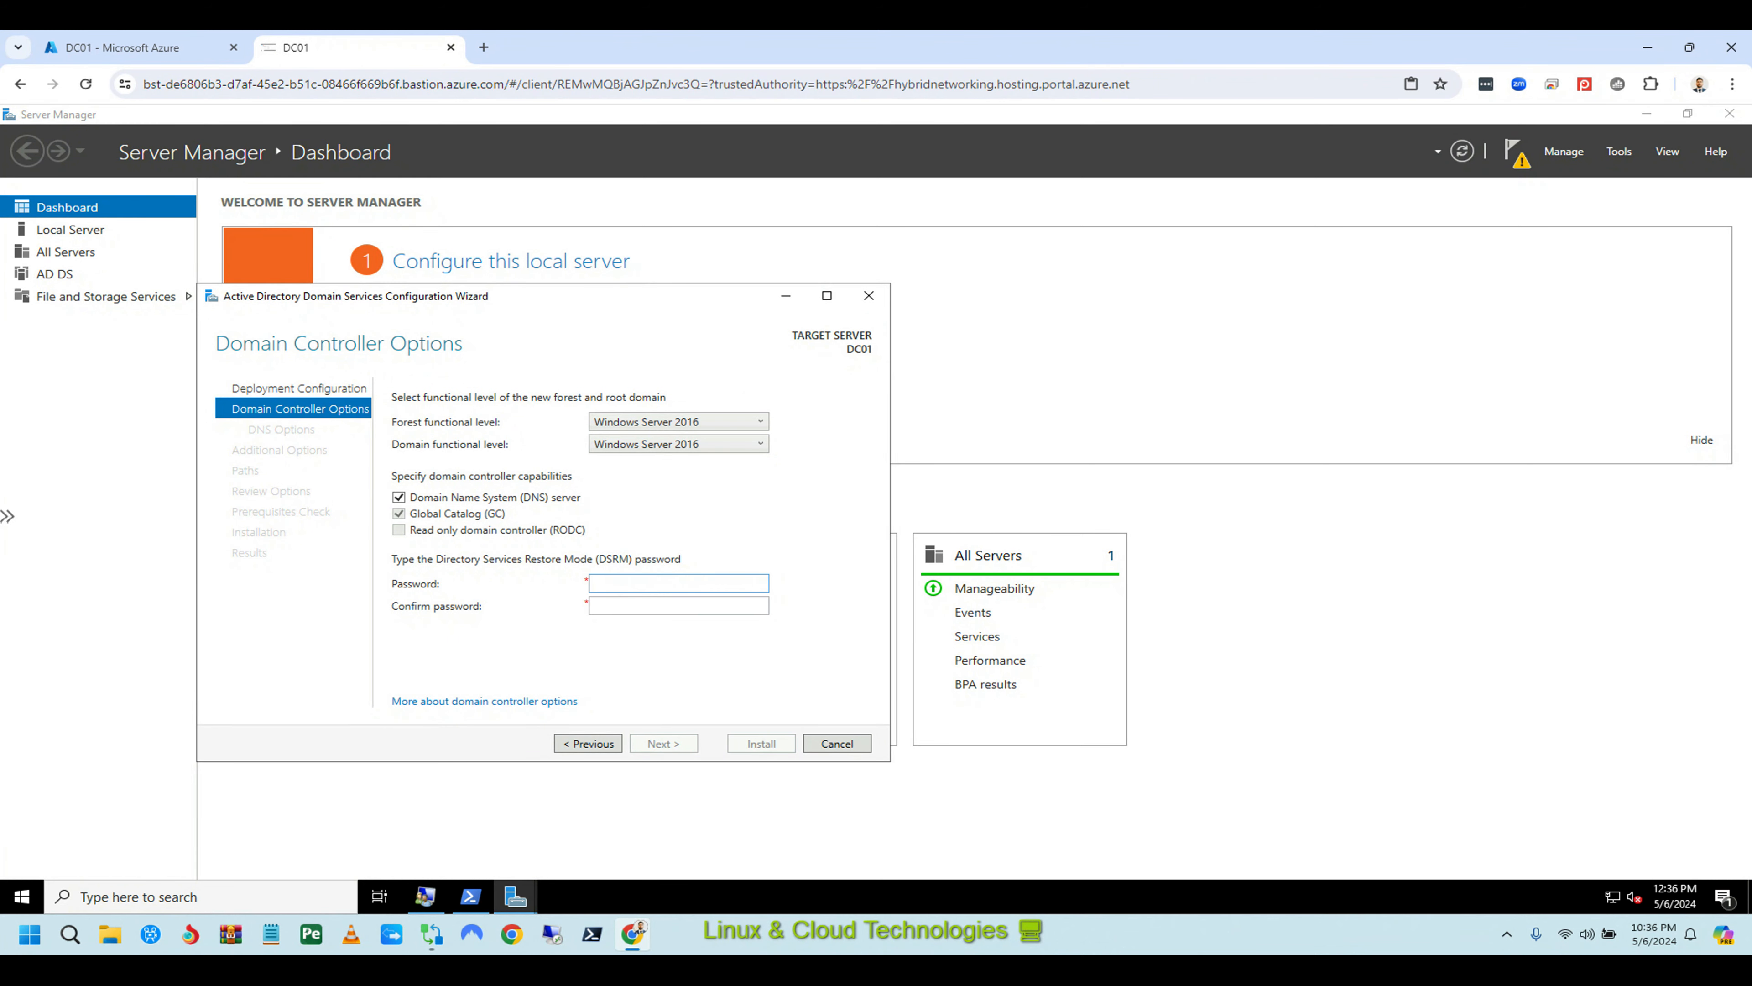
# Enter and confirm the Directory Services Restore Mode password, keeping the forest functional level at Windows Server 2016.
pyautogui.write('••••••••••••••••')
pyautogui.click(679, 606)
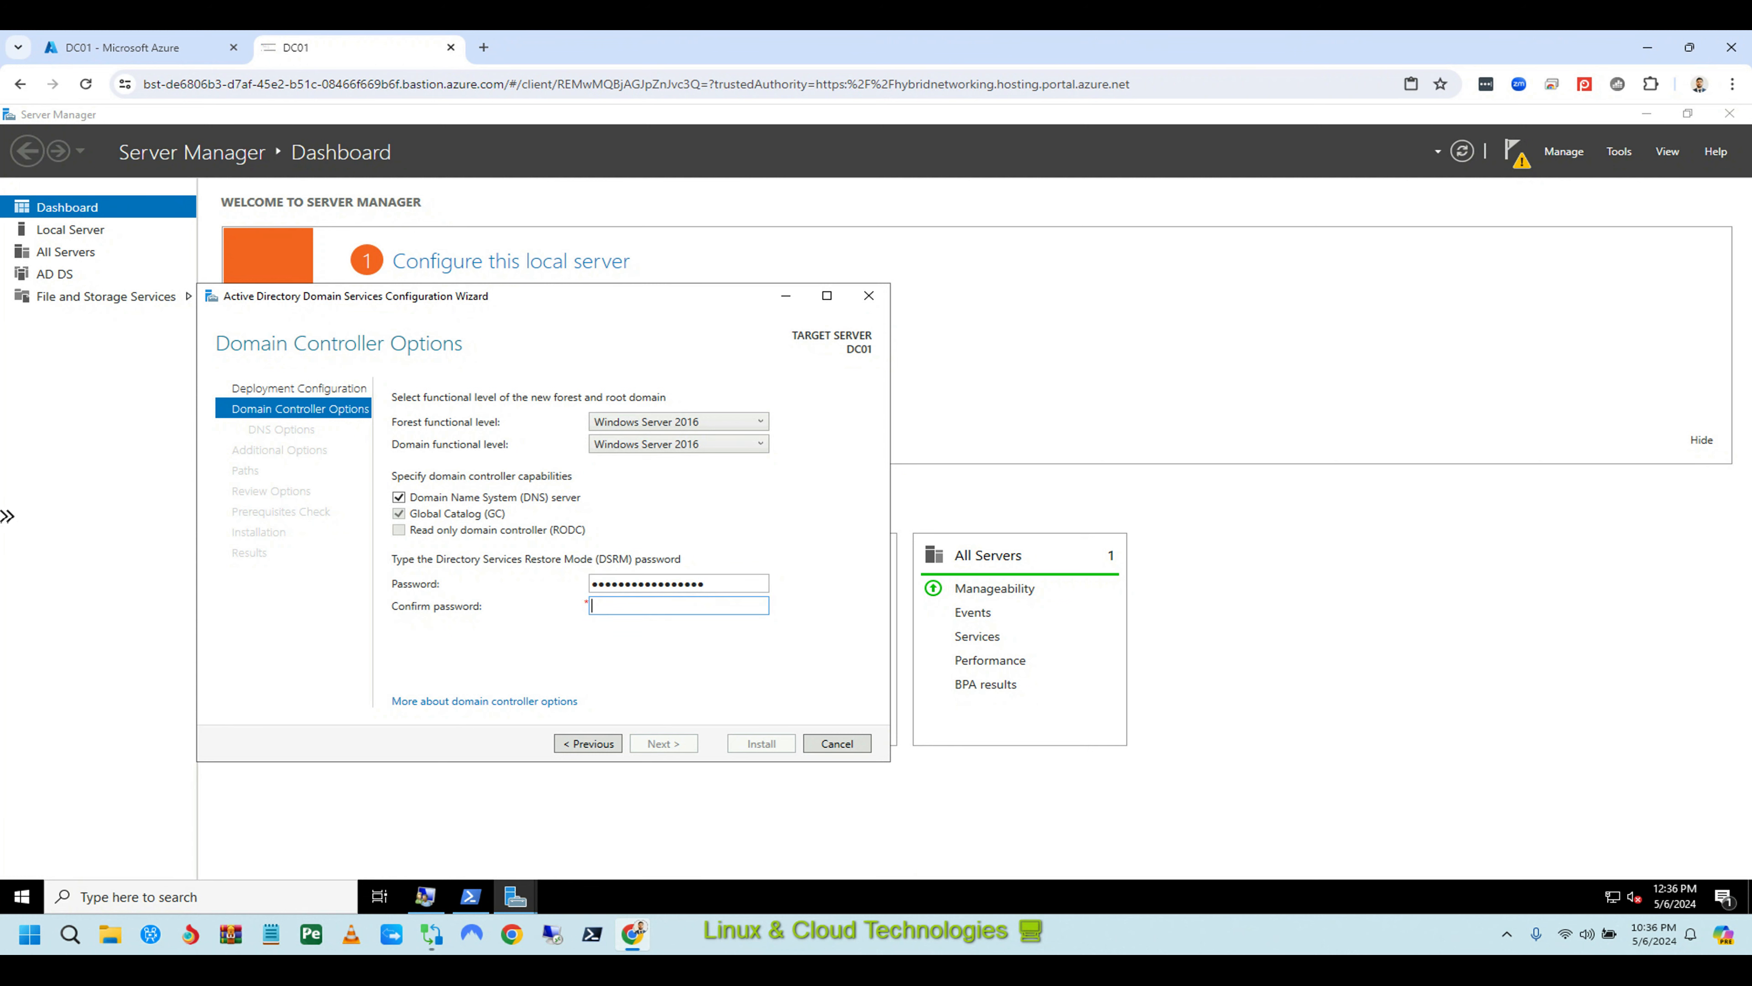
pyautogui.write('•••••••••••••••••')
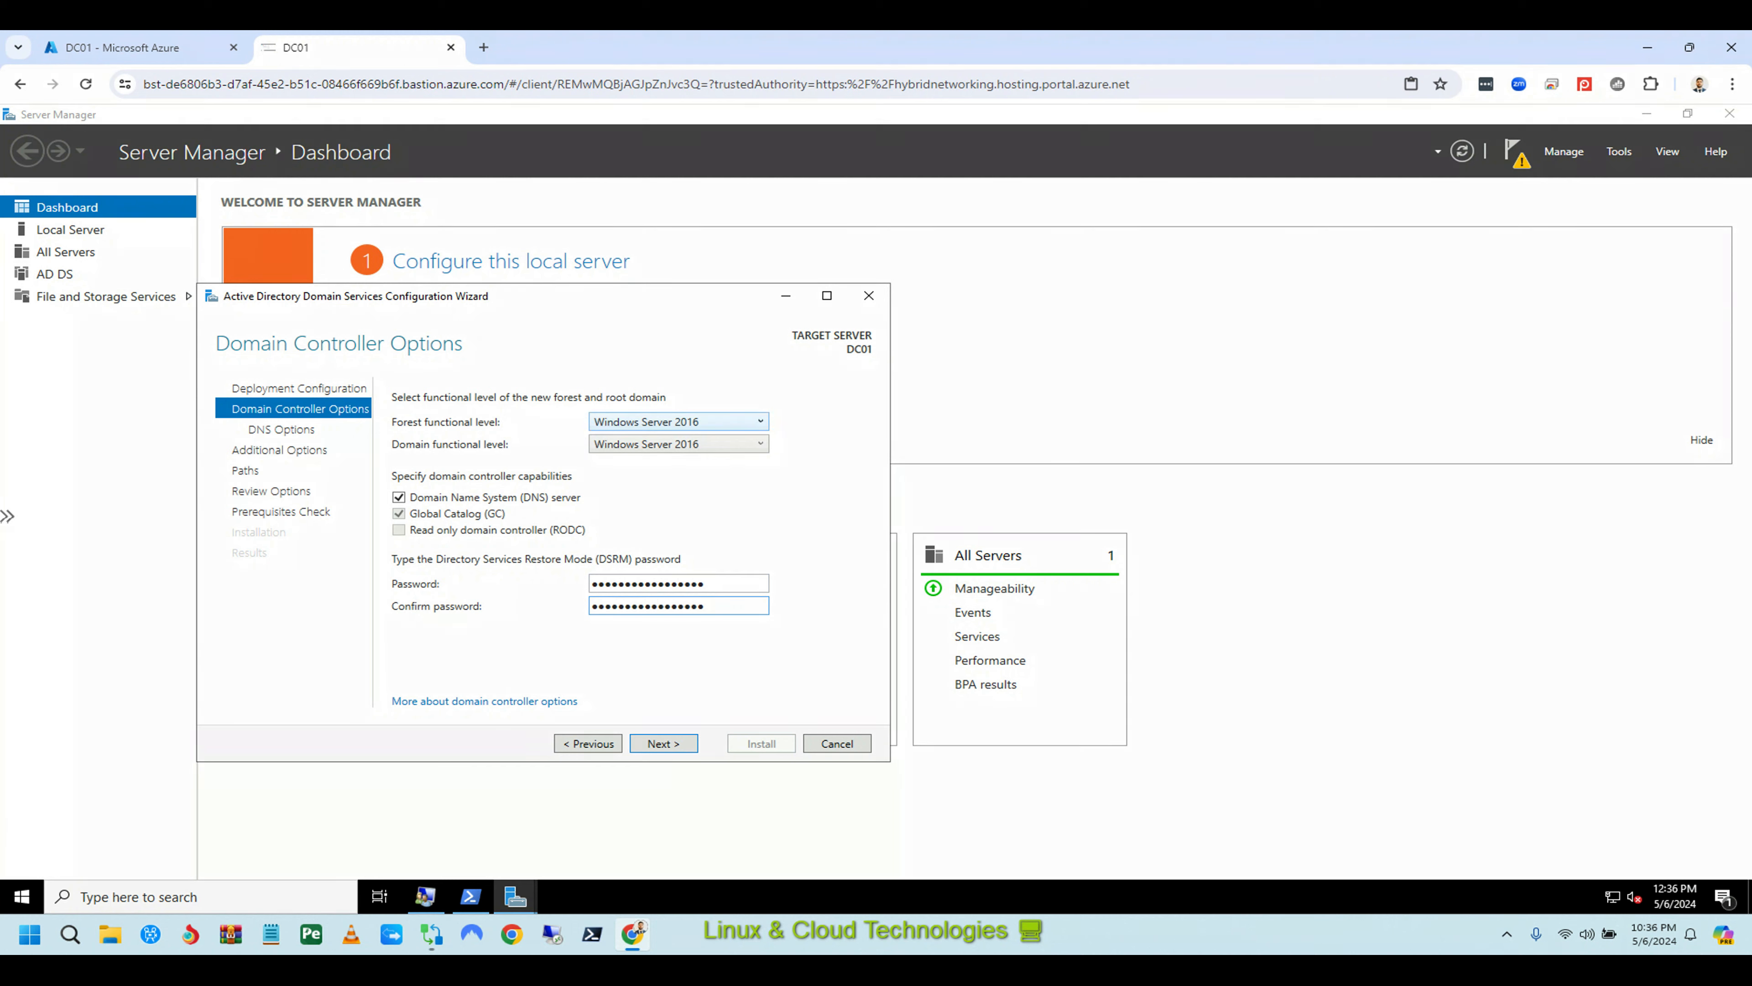
pyautogui.click(757, 422)
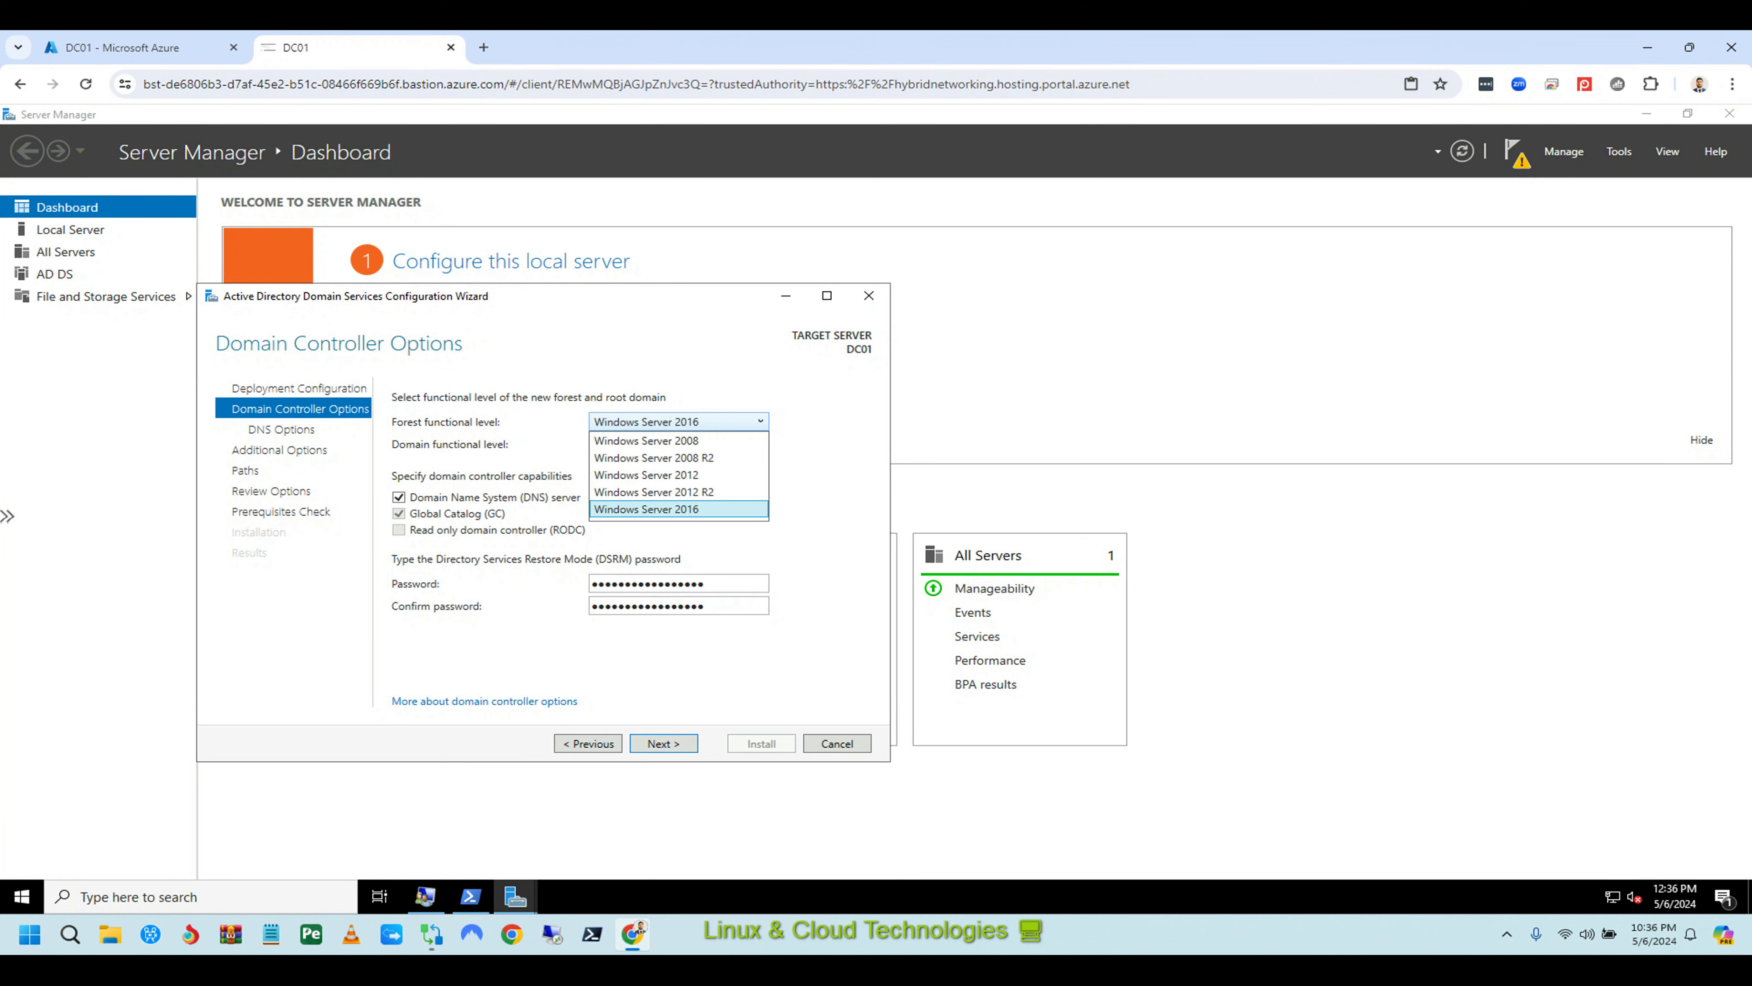
pyautogui.click(647, 509)
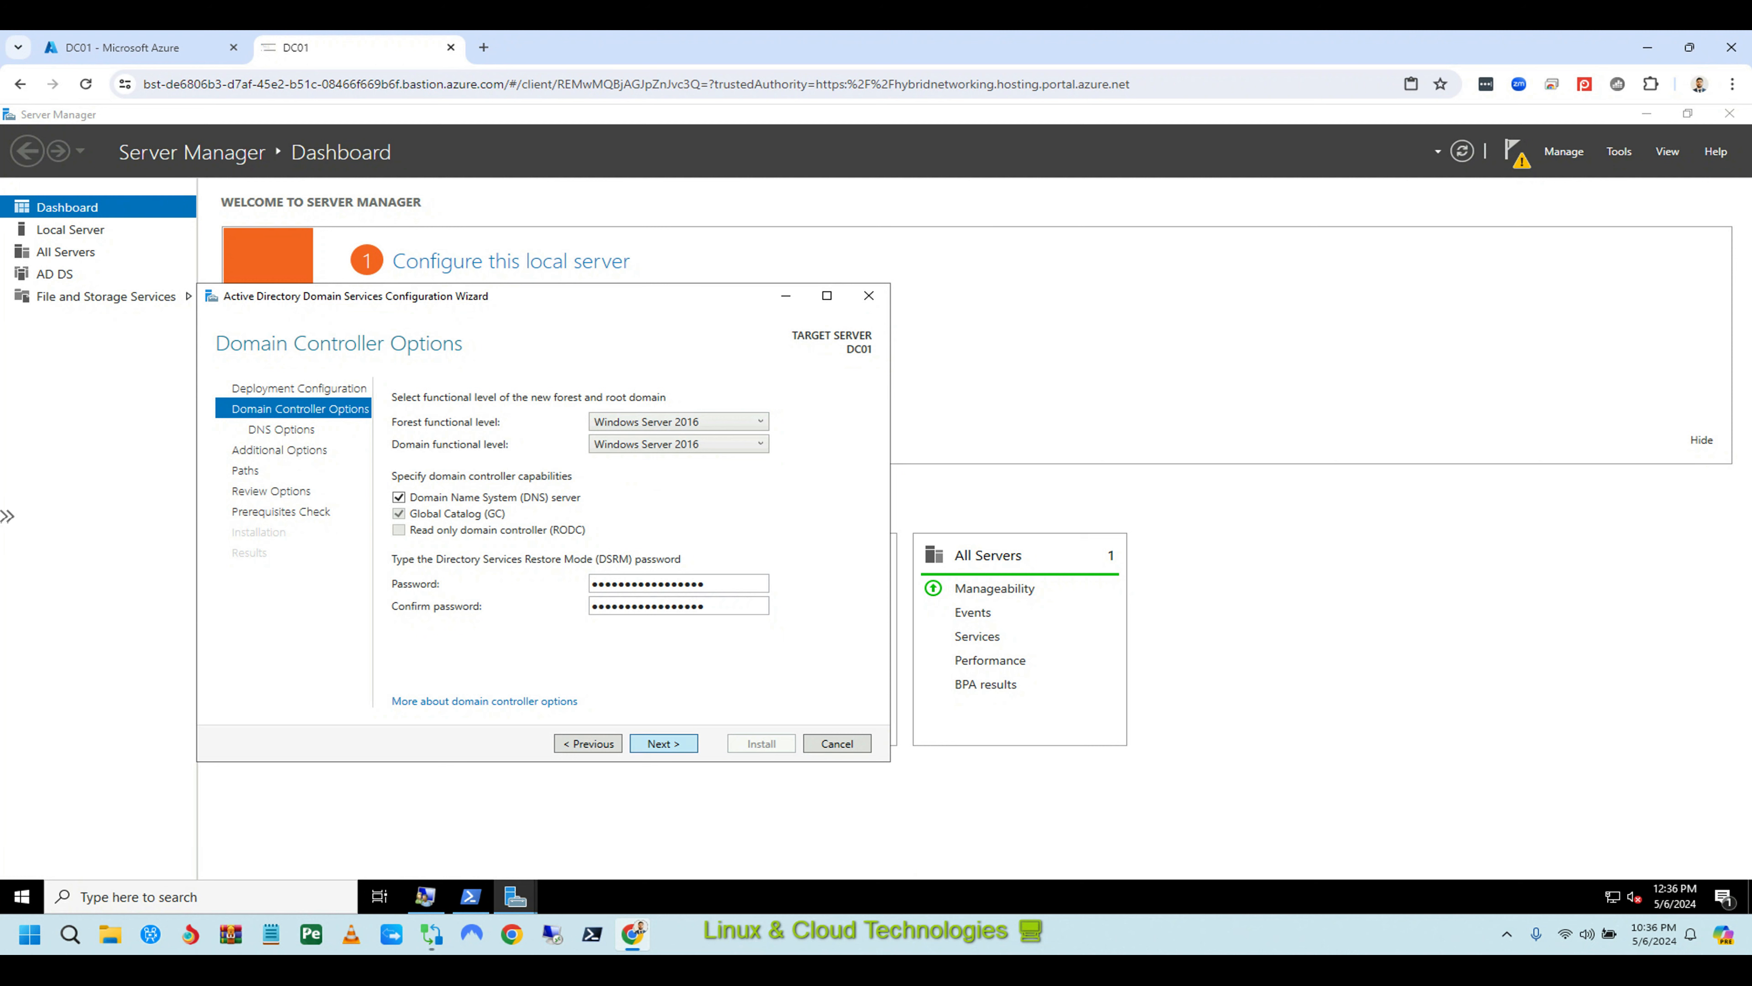
pyautogui.press('Return')
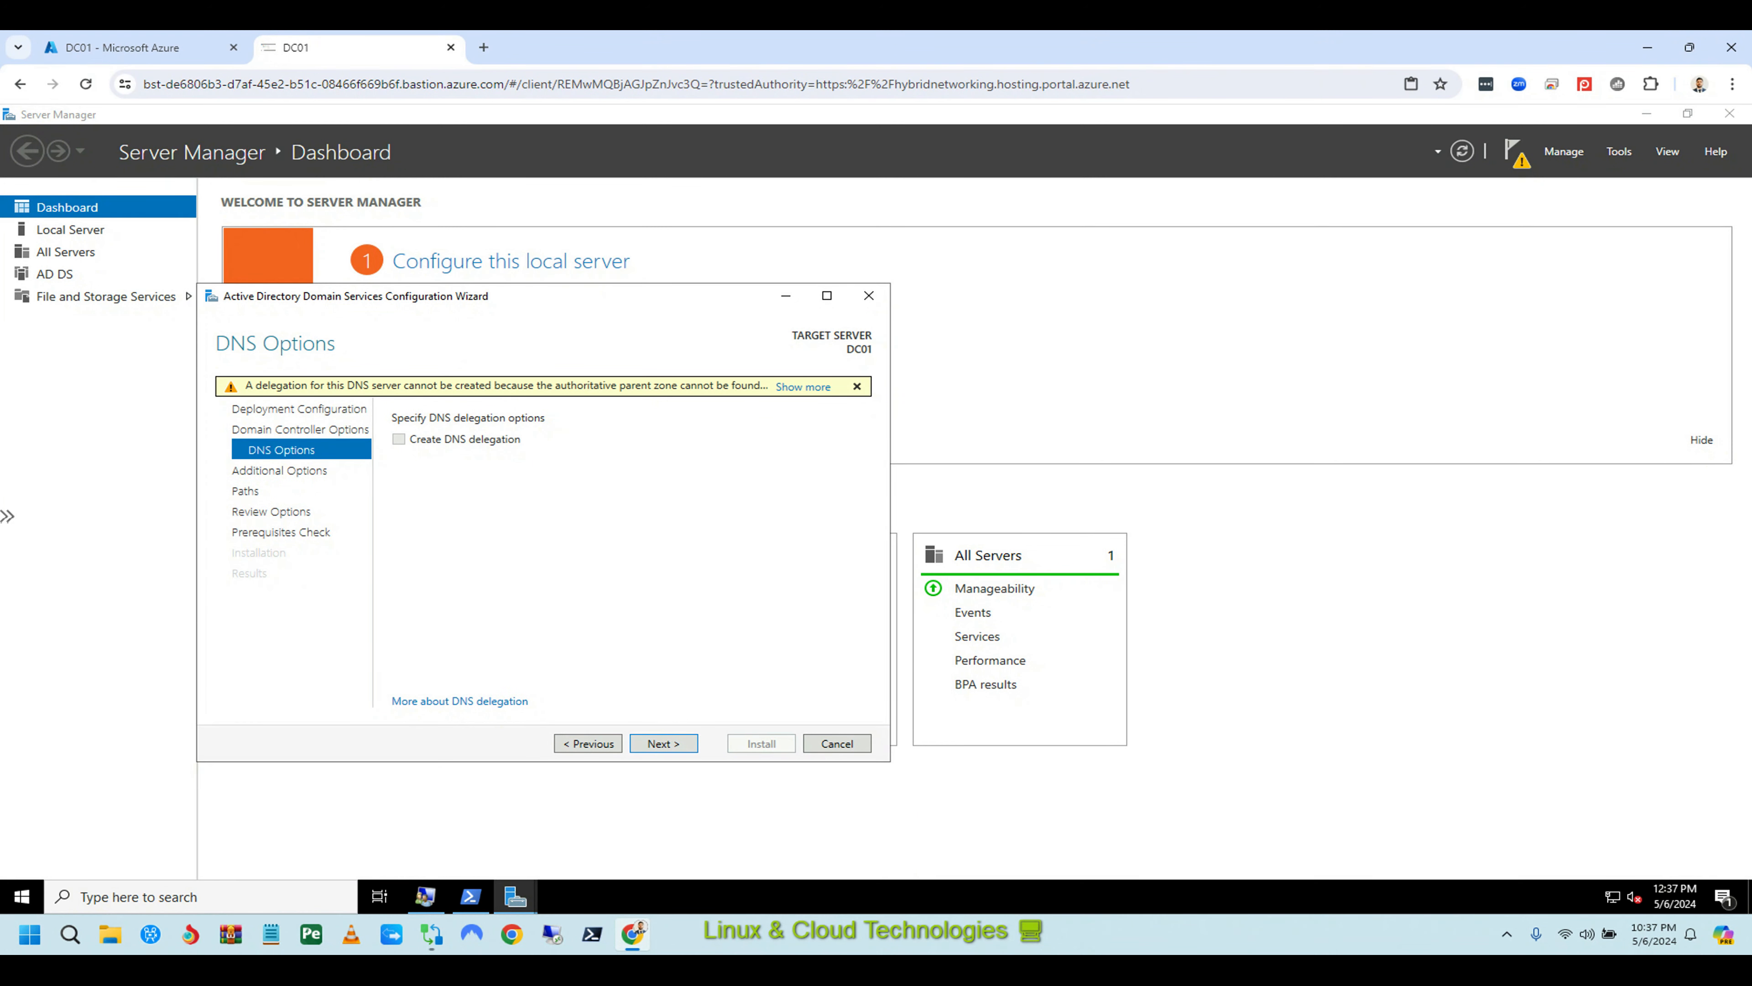
# Accept the DNS options without delegation, the NetBIOS domain name LINUXPLUS and the default AD DS folder paths.
pyautogui.press('Return')
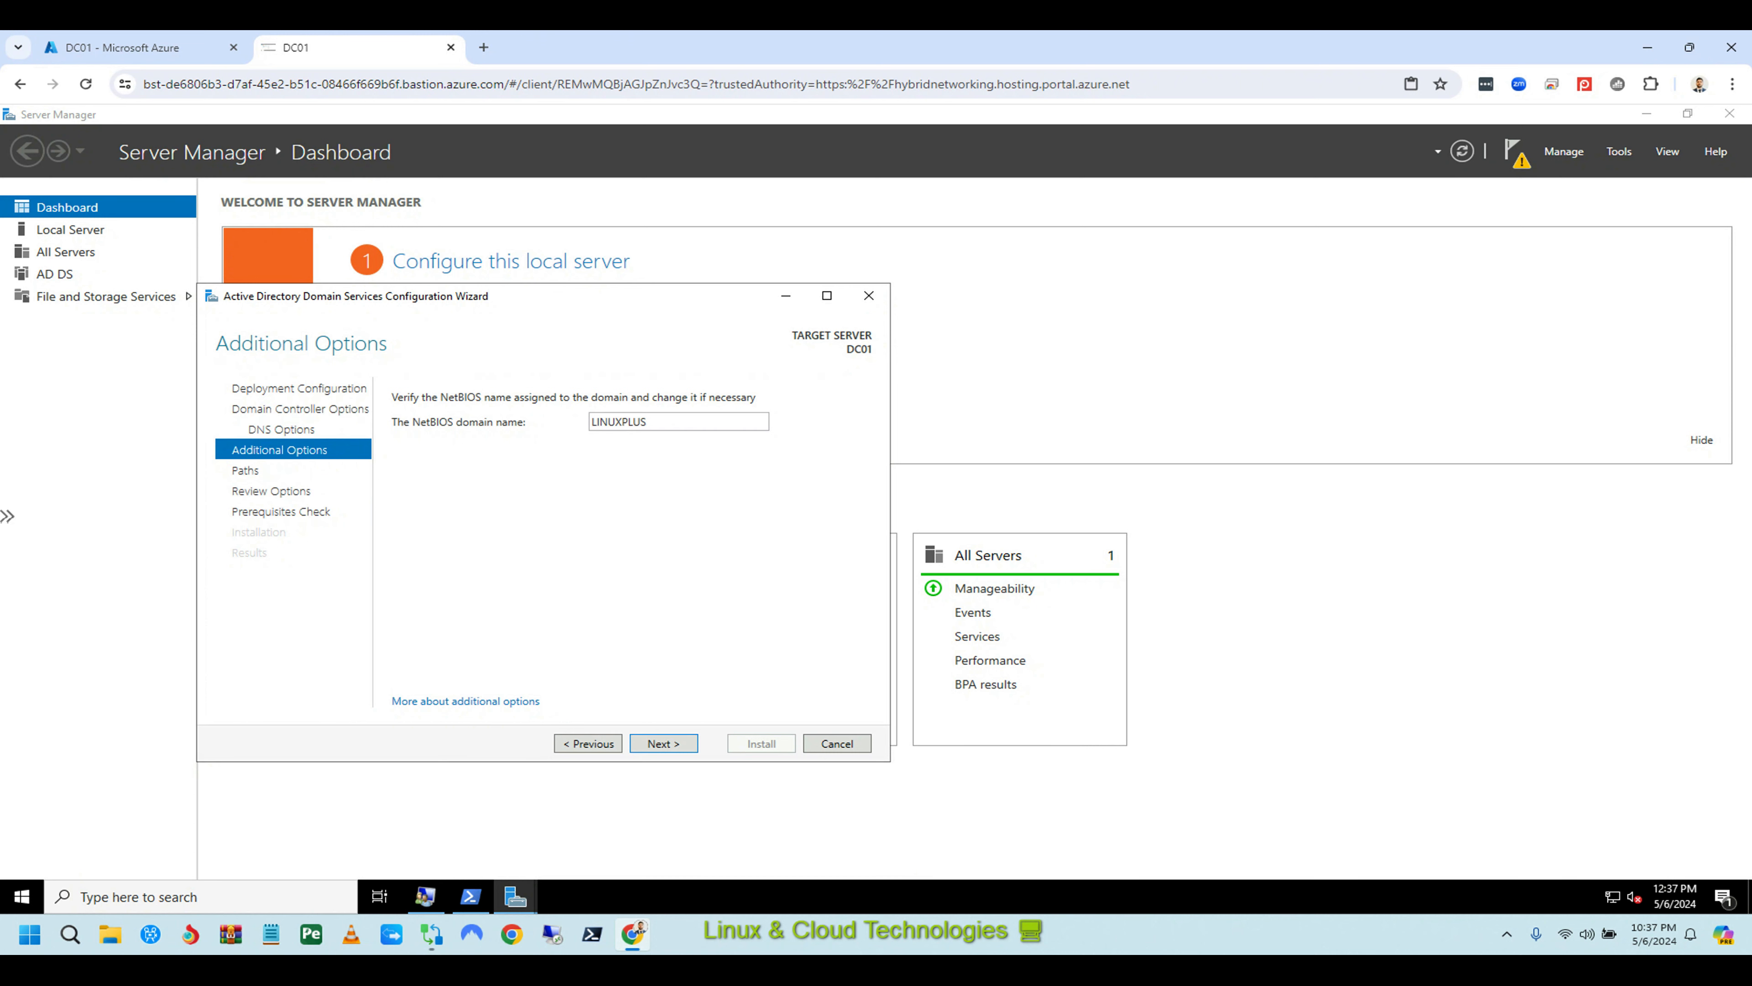
pyautogui.moveTo(482, 296); pyautogui.dragTo(568, 250)
pyautogui.doubleClick(703, 376)
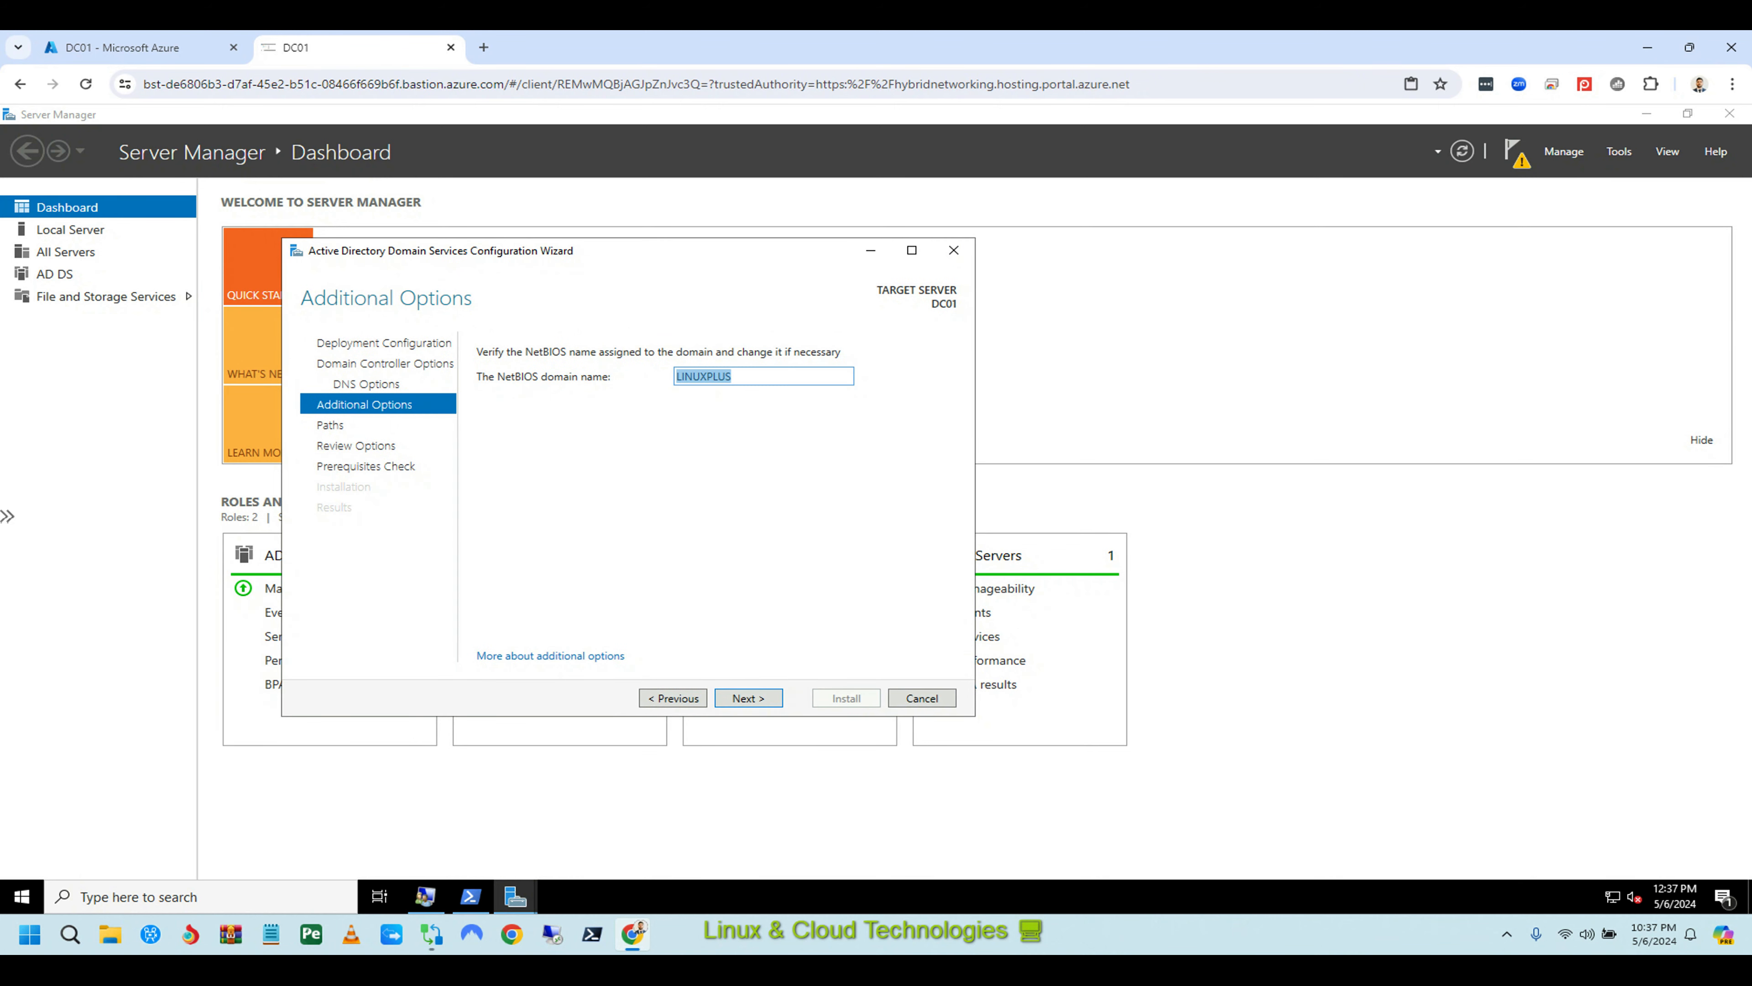
pyautogui.press('Return')
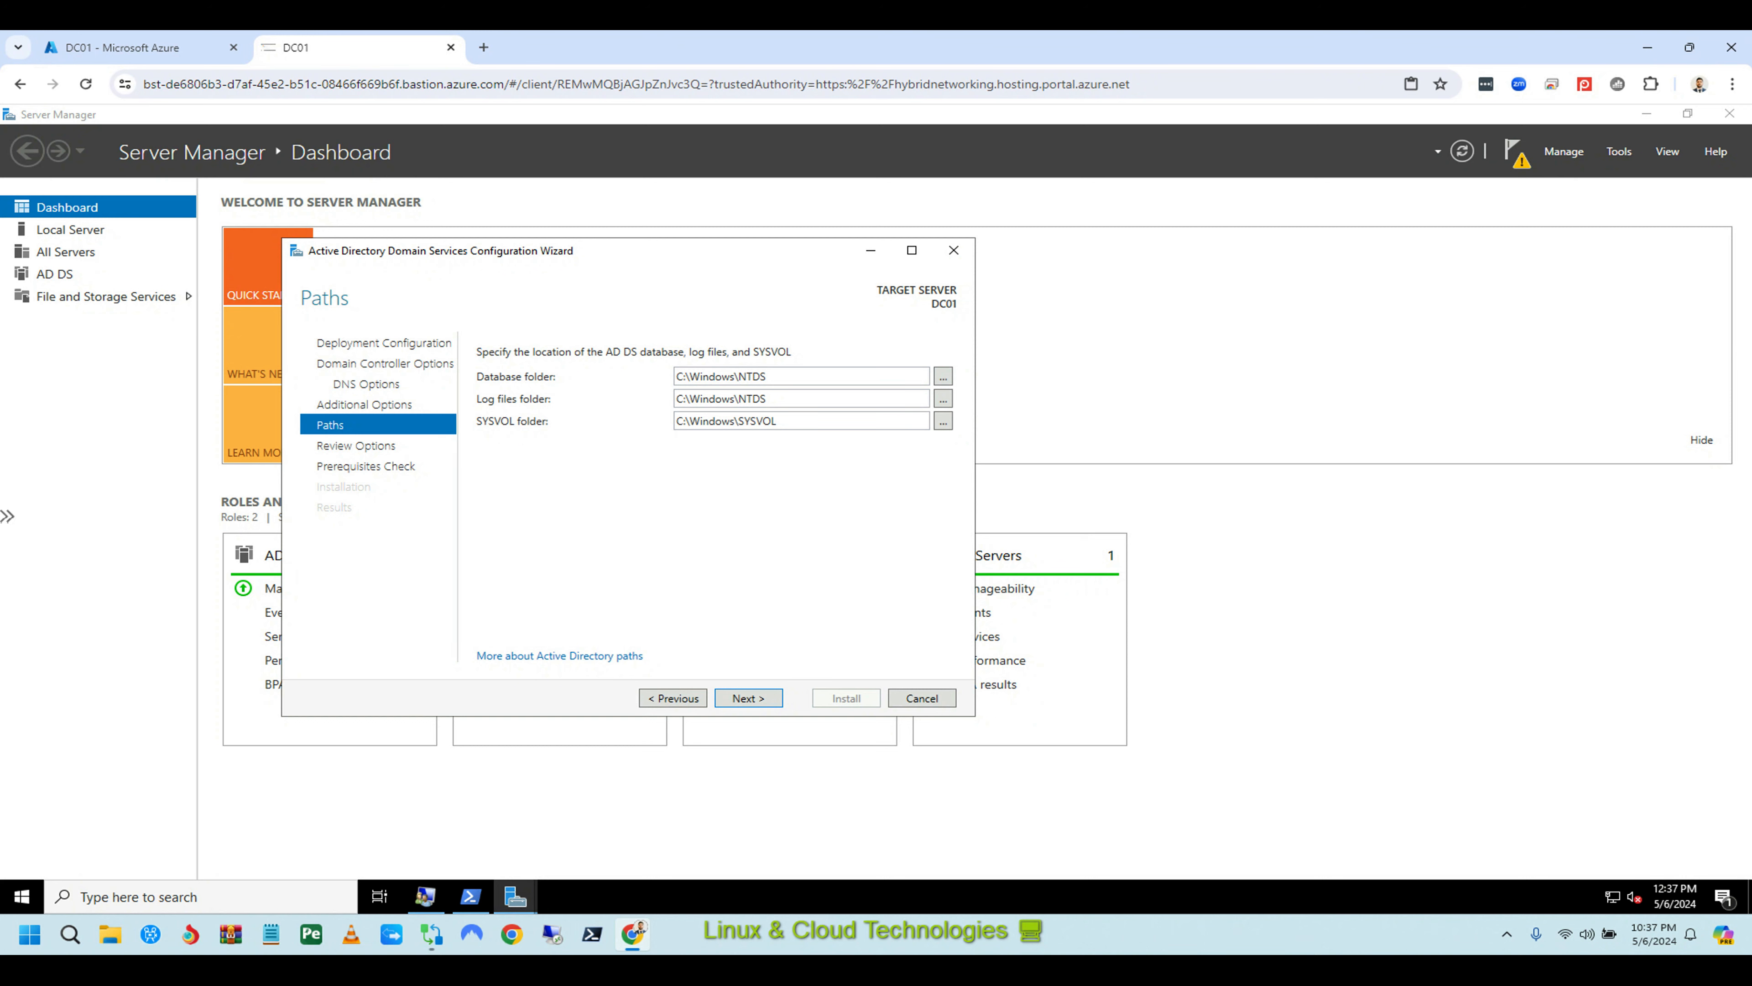
pyautogui.click(749, 698)
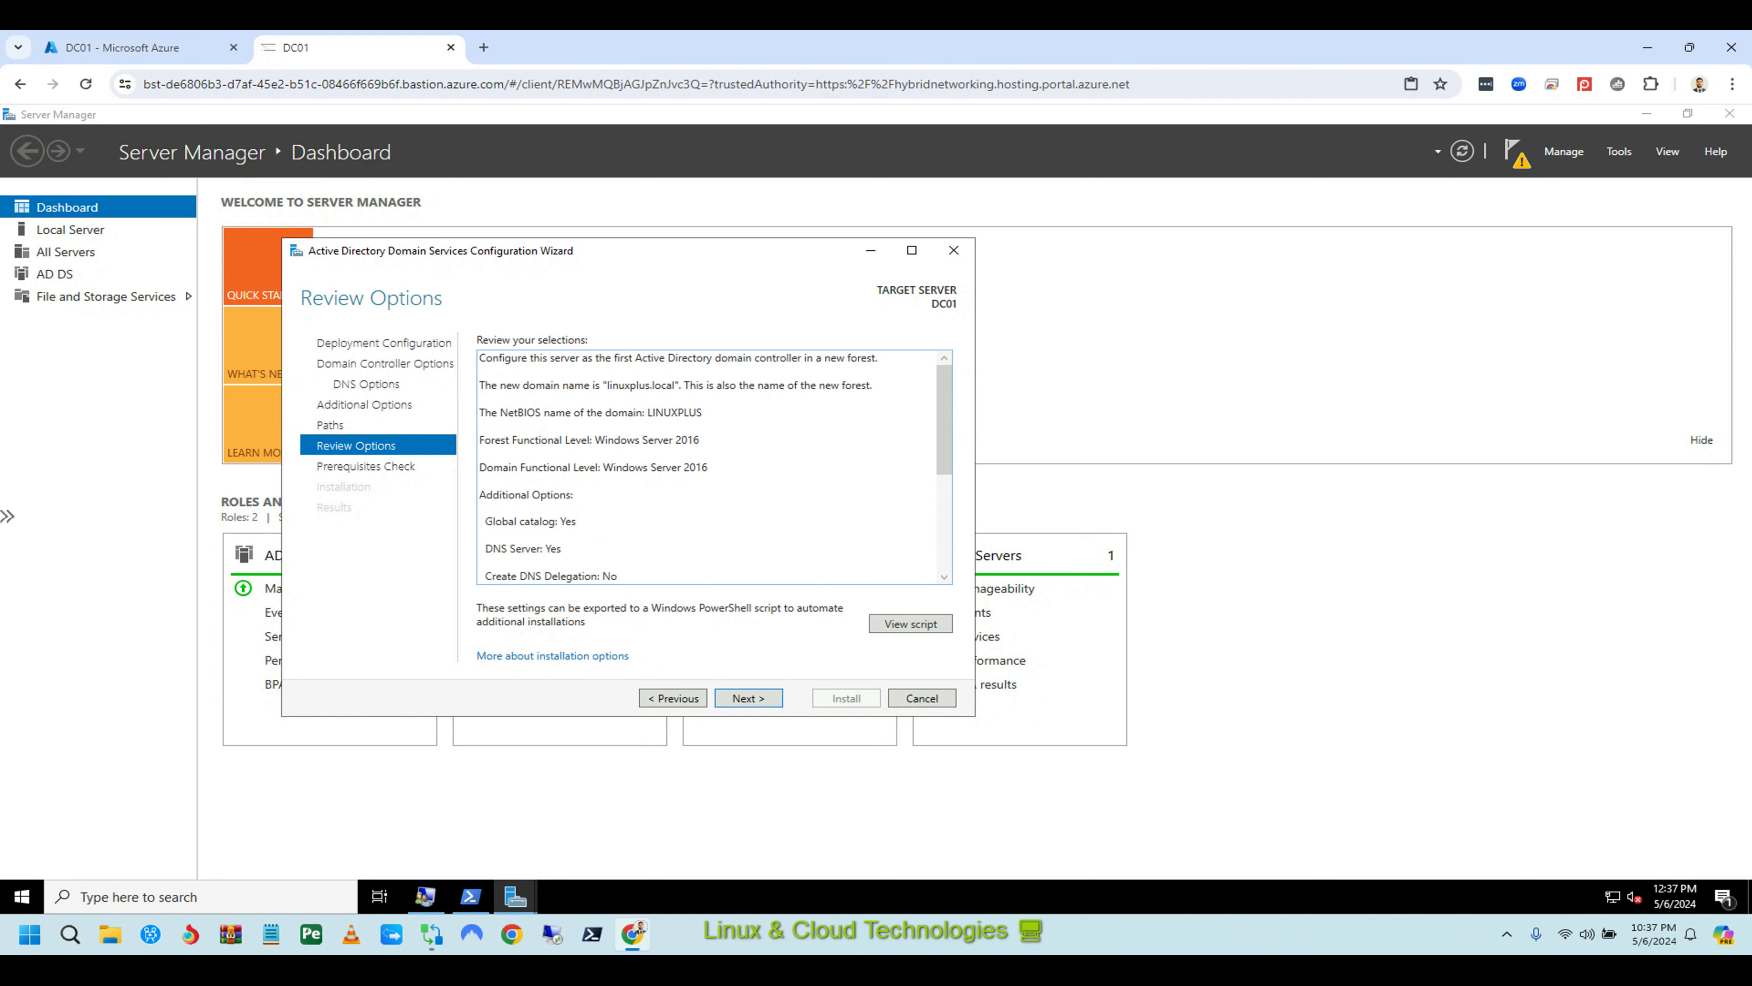
# Review the generated PowerShell script and chosen options, then run the prerequisites check and install the domain controller.
pyautogui.click(911, 623)
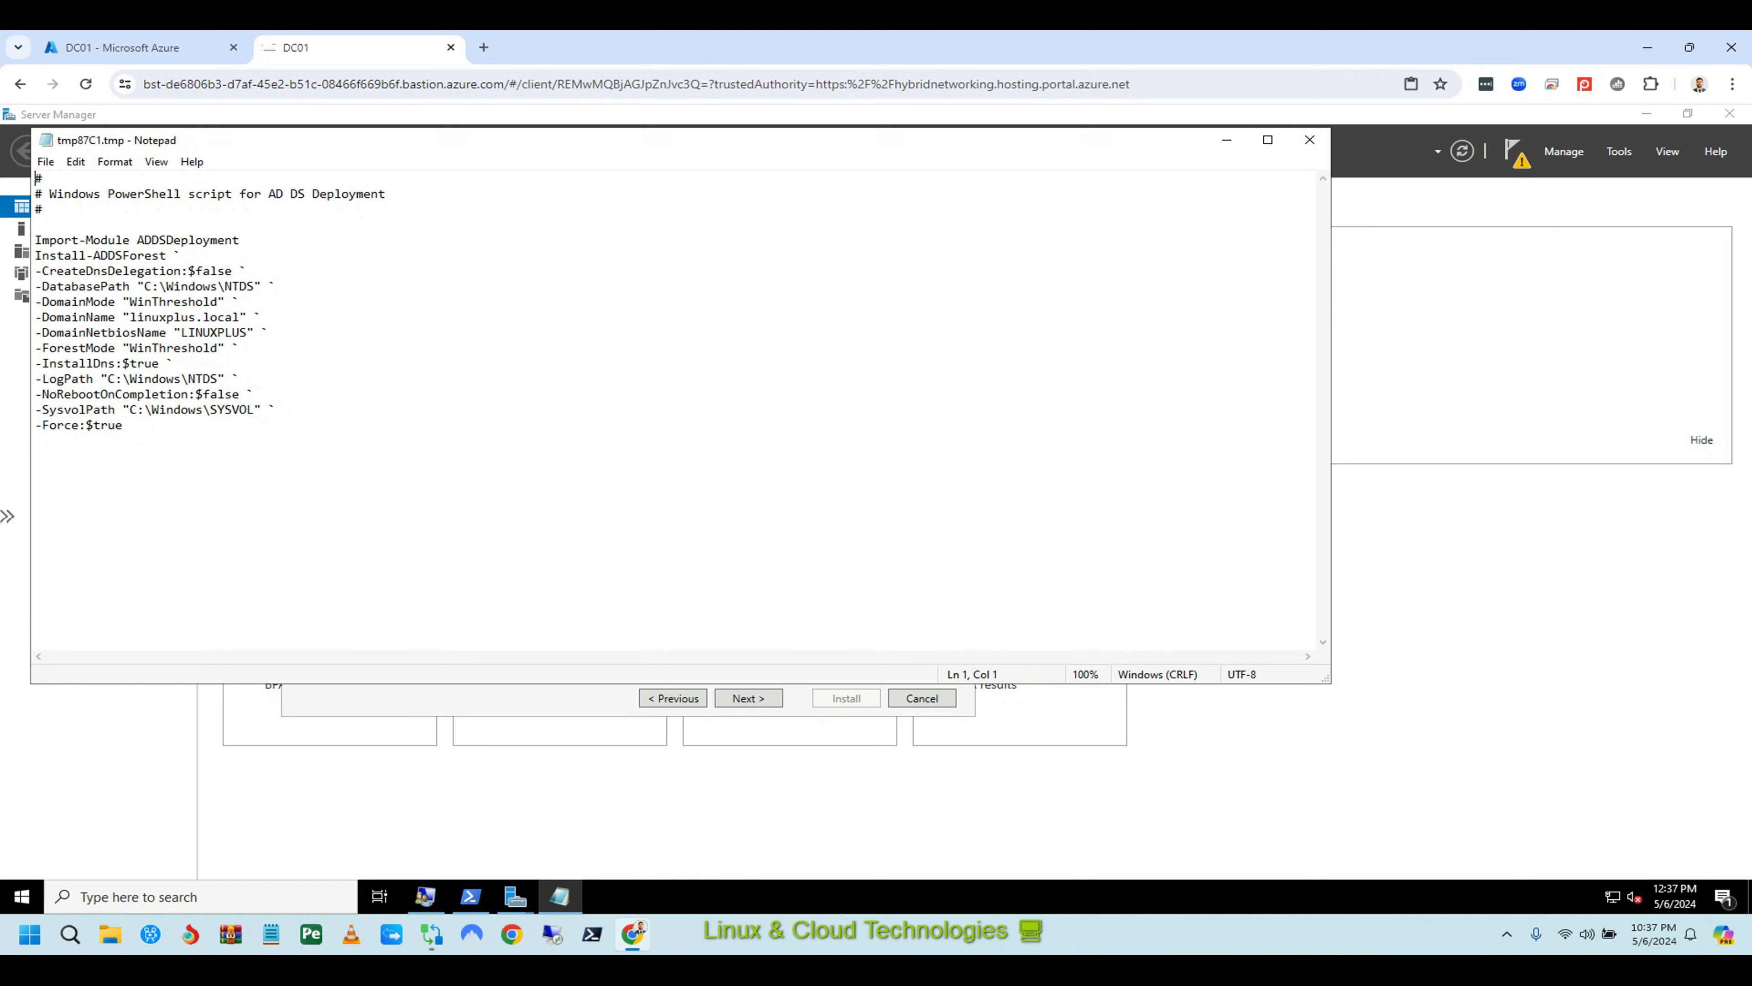
pyautogui.click(1226, 139)
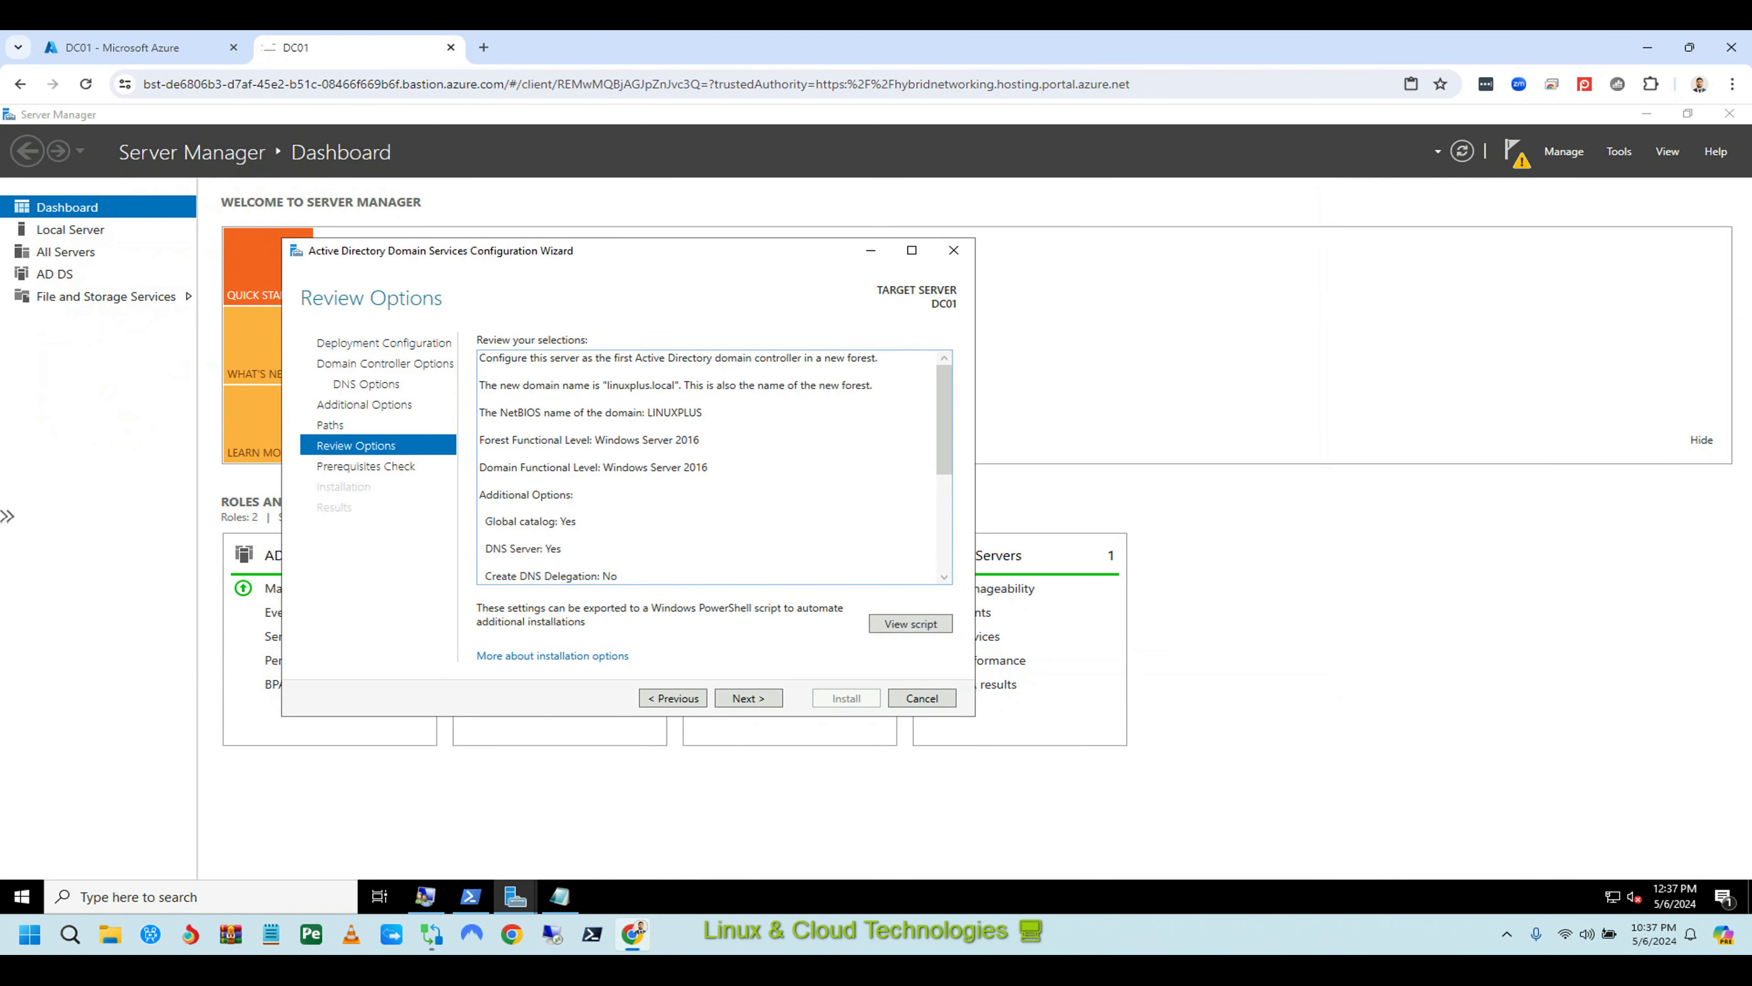
pyautogui.scroll(-5, 710, 467)
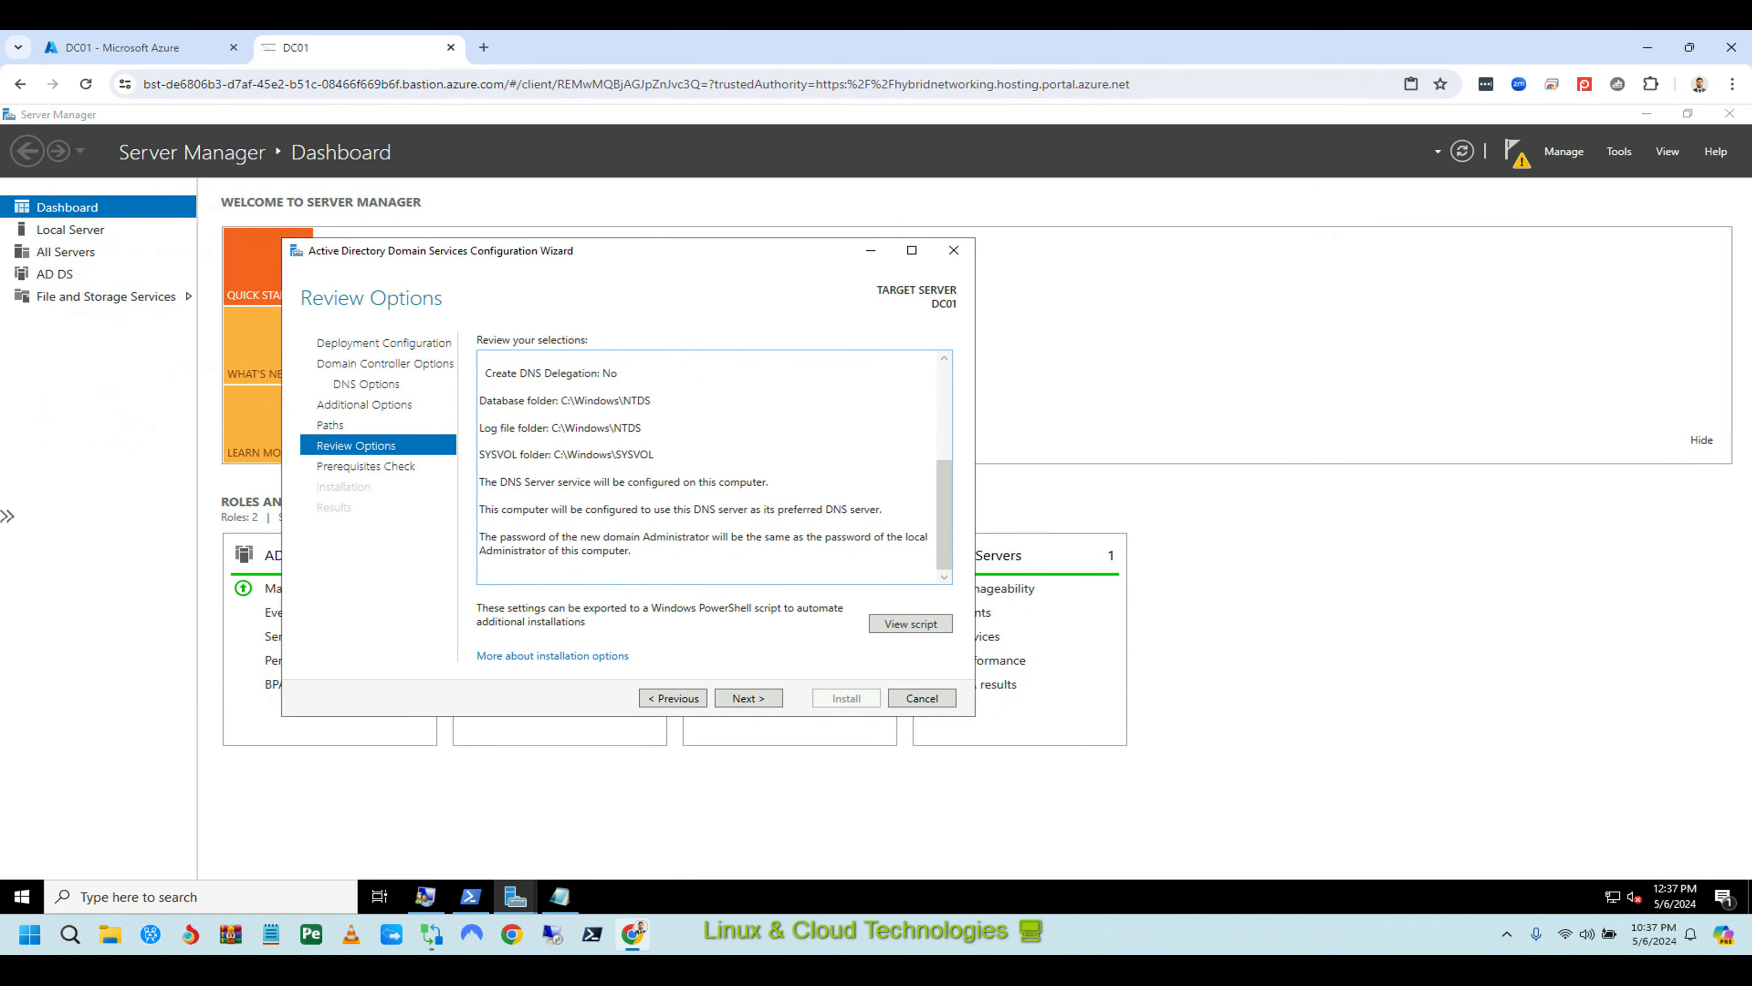
pyautogui.click(749, 697)
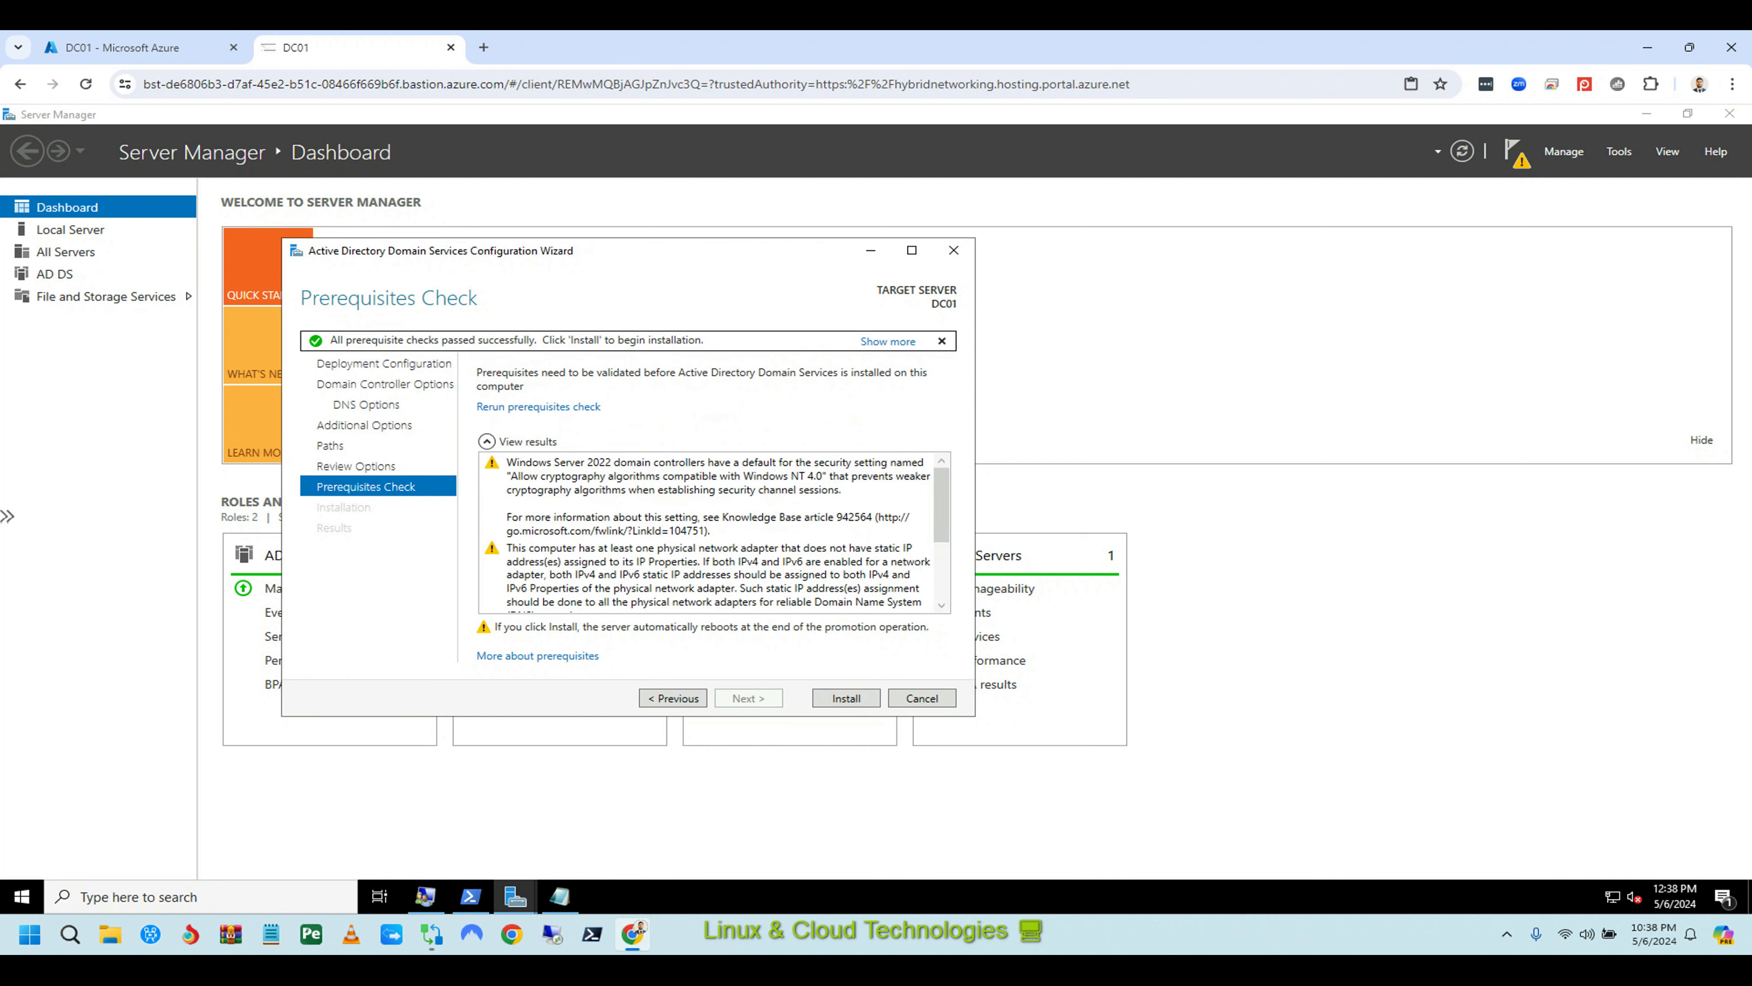
pyautogui.press('Return')
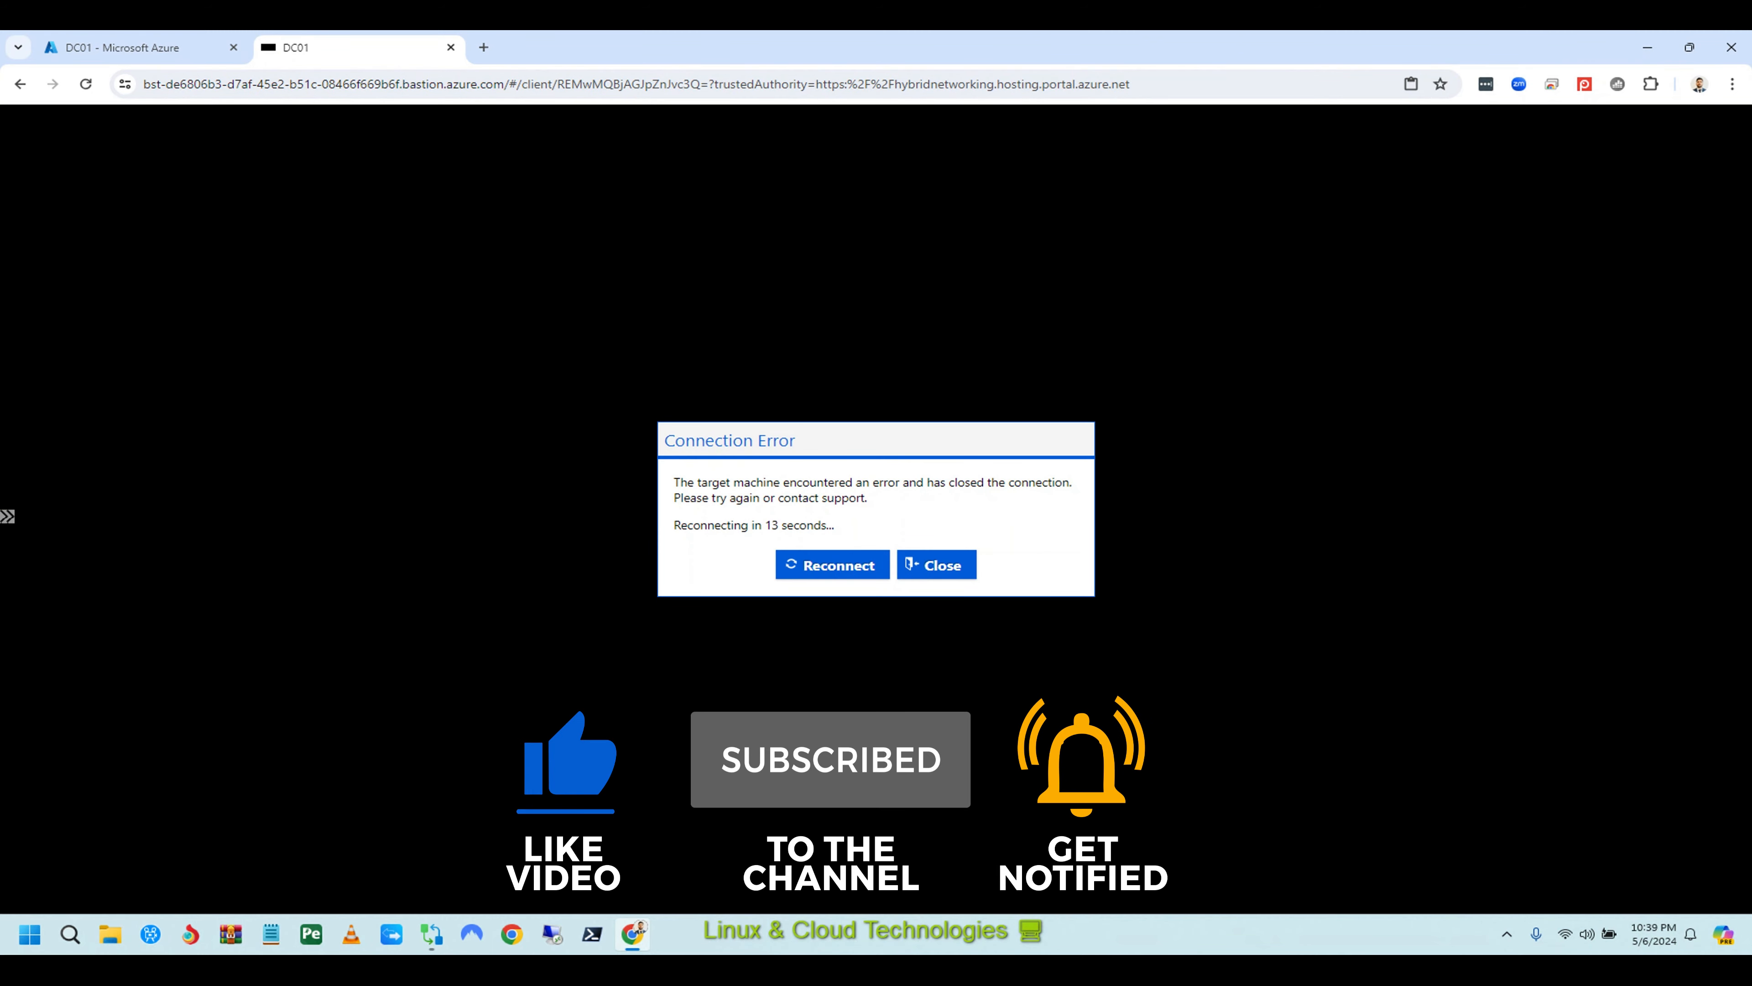
# Check the DC01 virtual machine's overview in the Azure portal and try to reconnect its Bastion session.
pyautogui.click(141, 48)
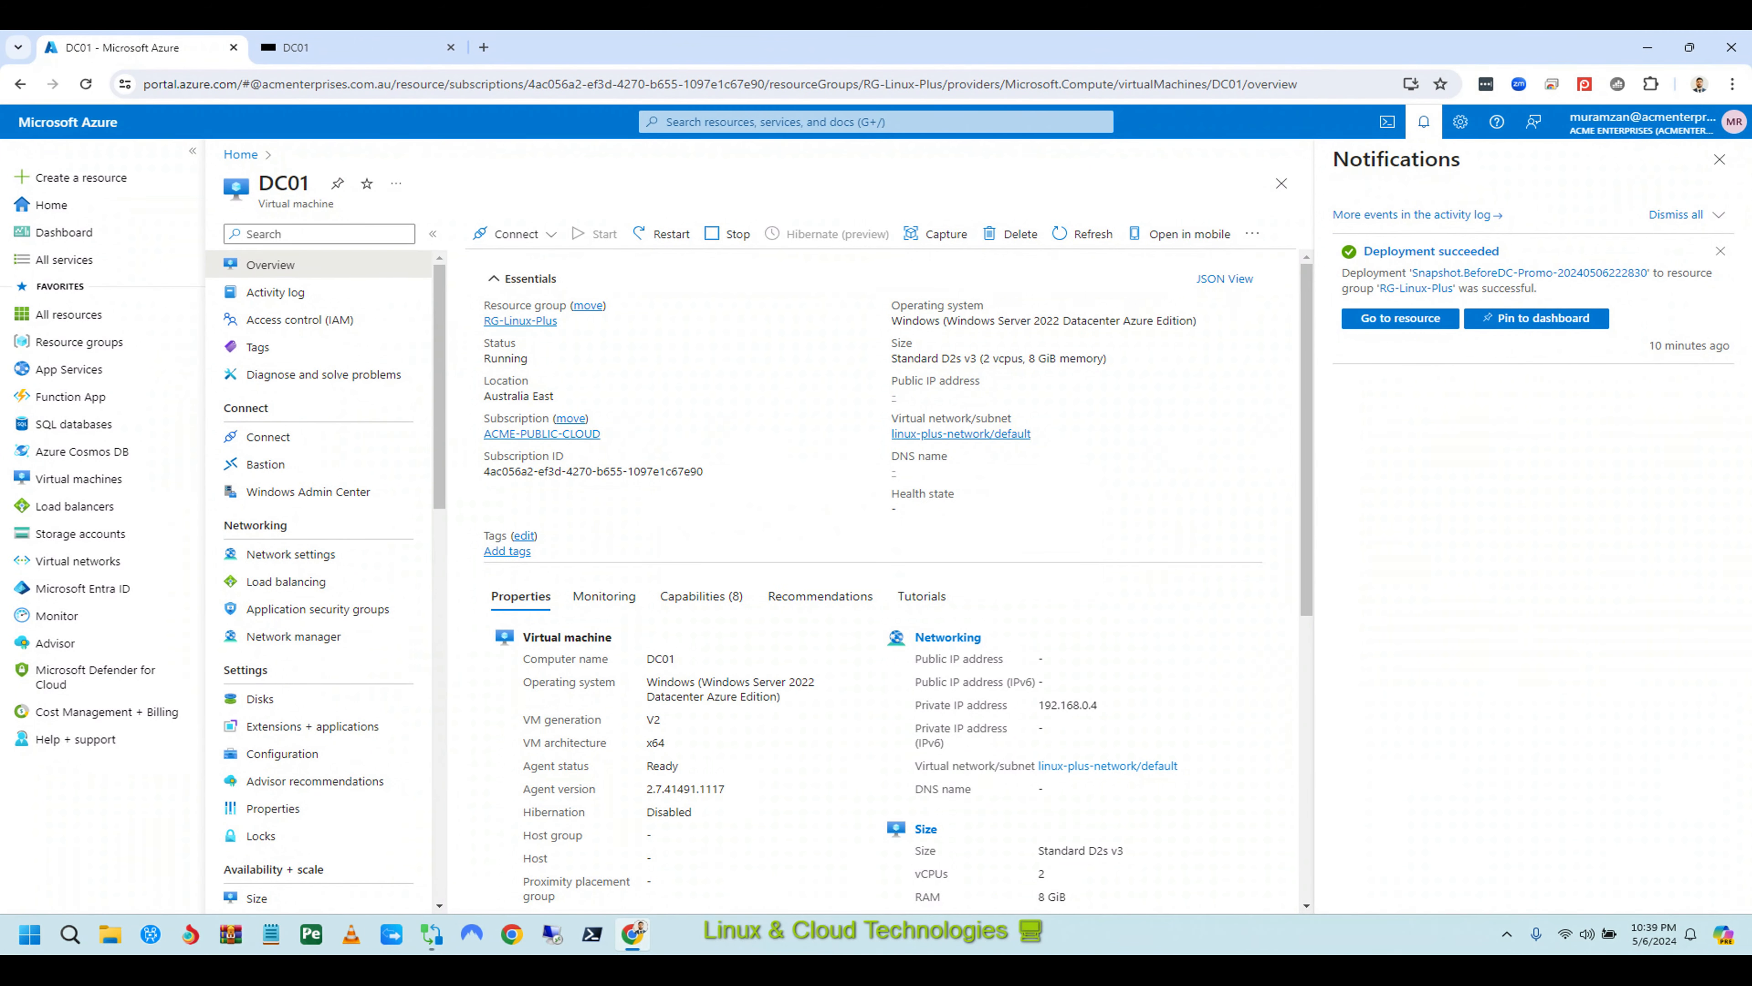
pyautogui.click(1719, 160)
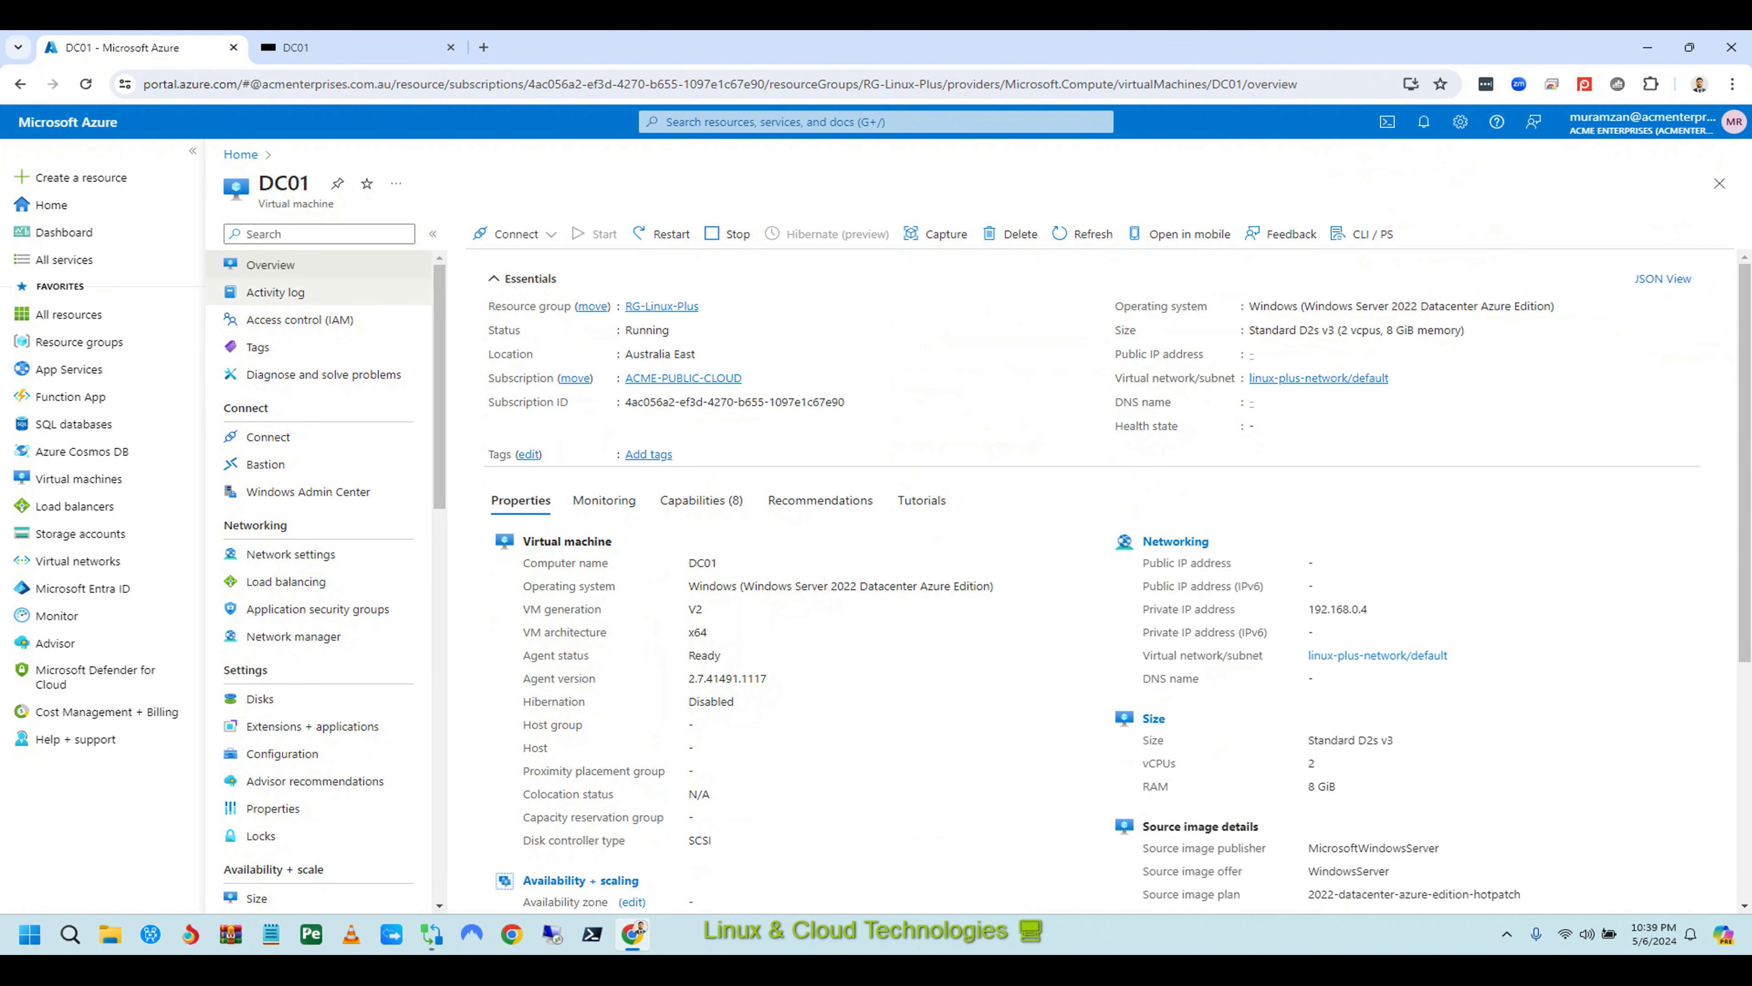
pyautogui.click(275, 293)
pyautogui.click(270, 265)
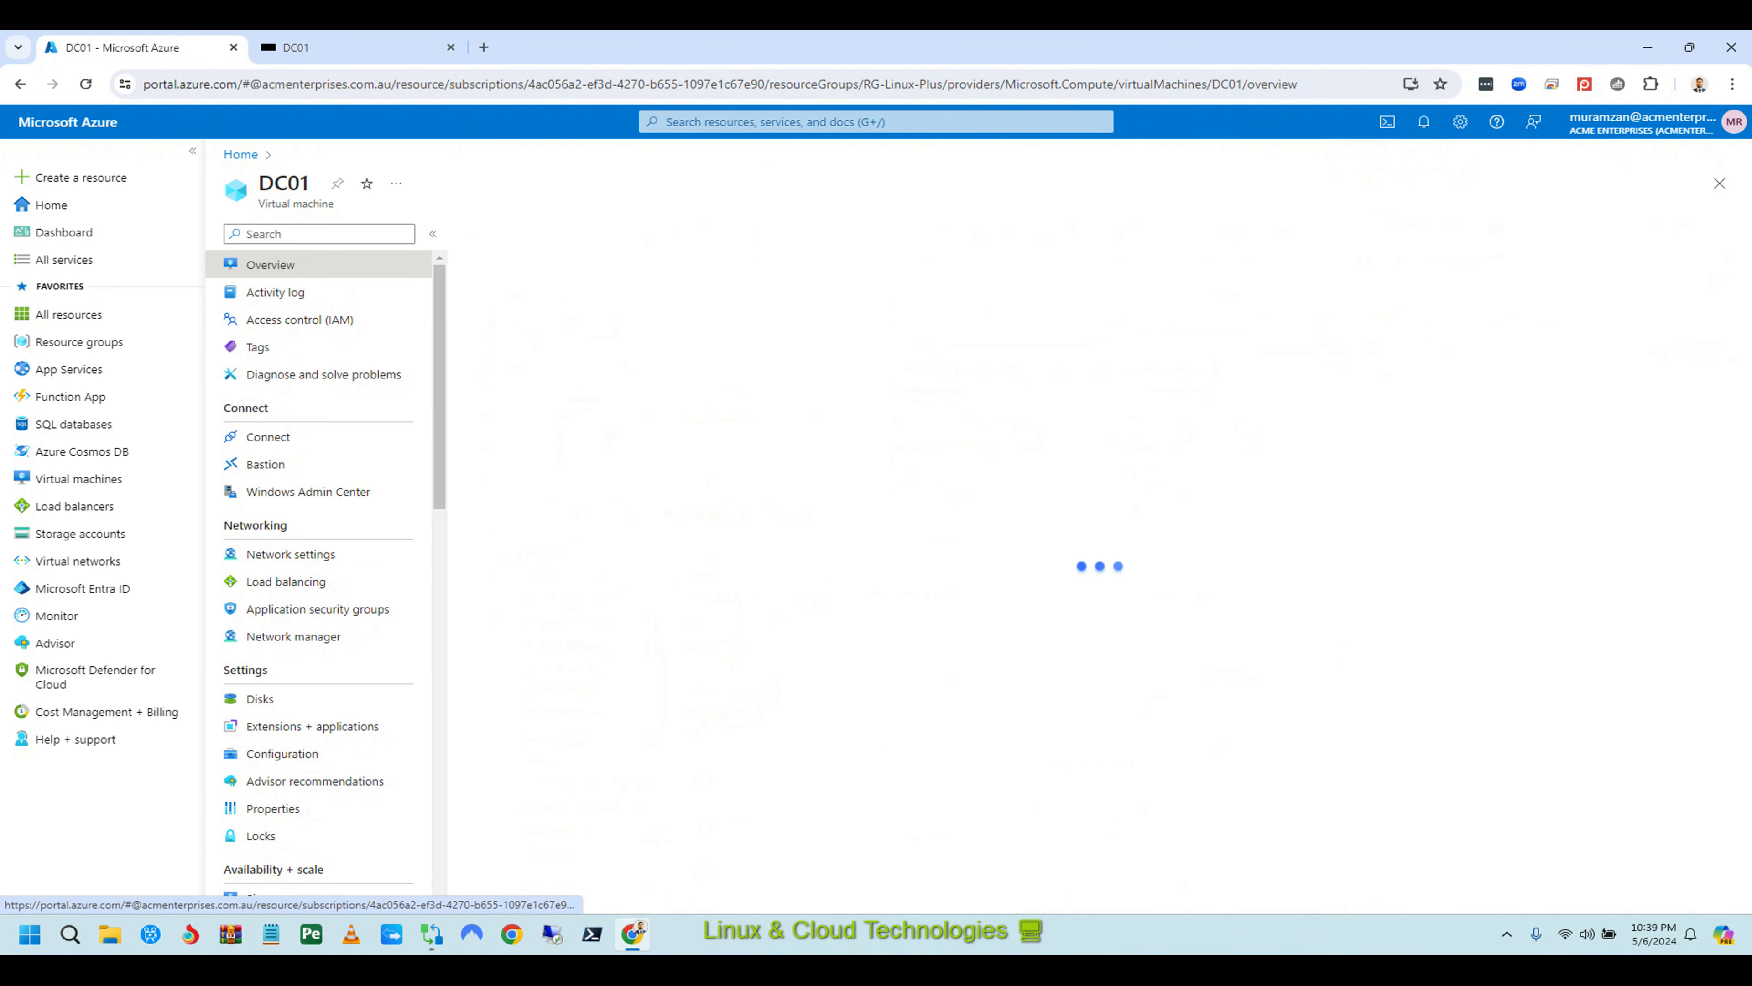
pyautogui.click(352, 48)
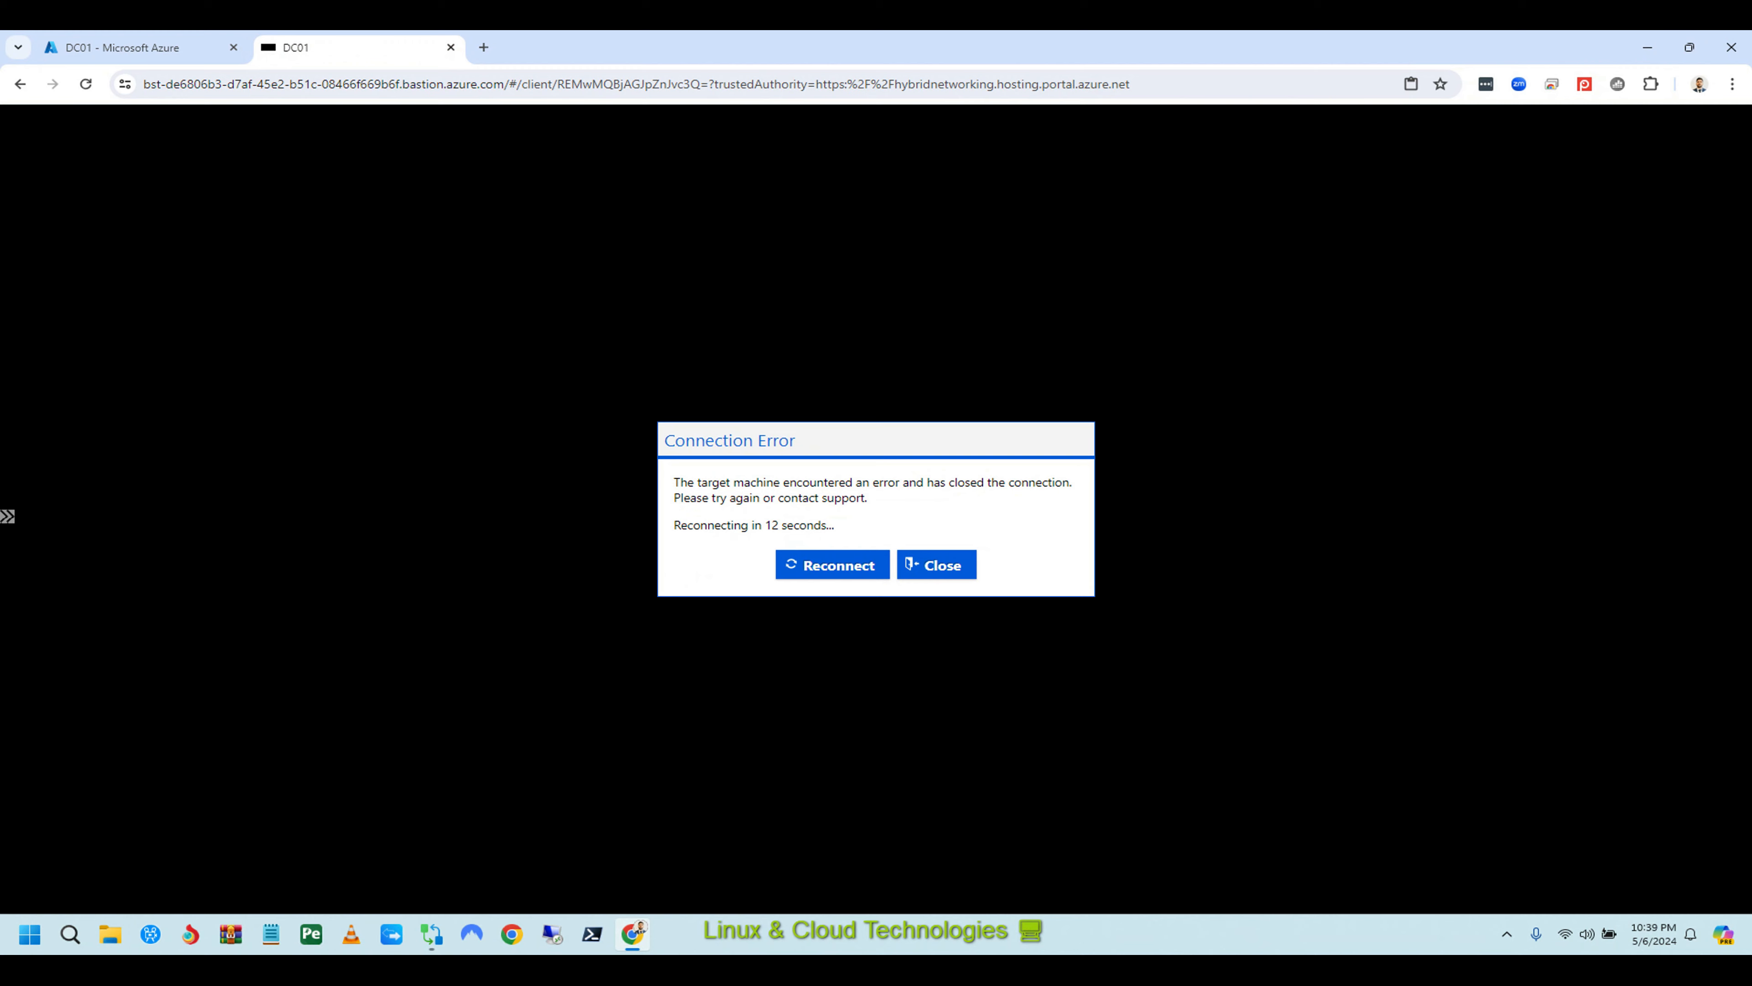
pyautogui.click(833, 564)
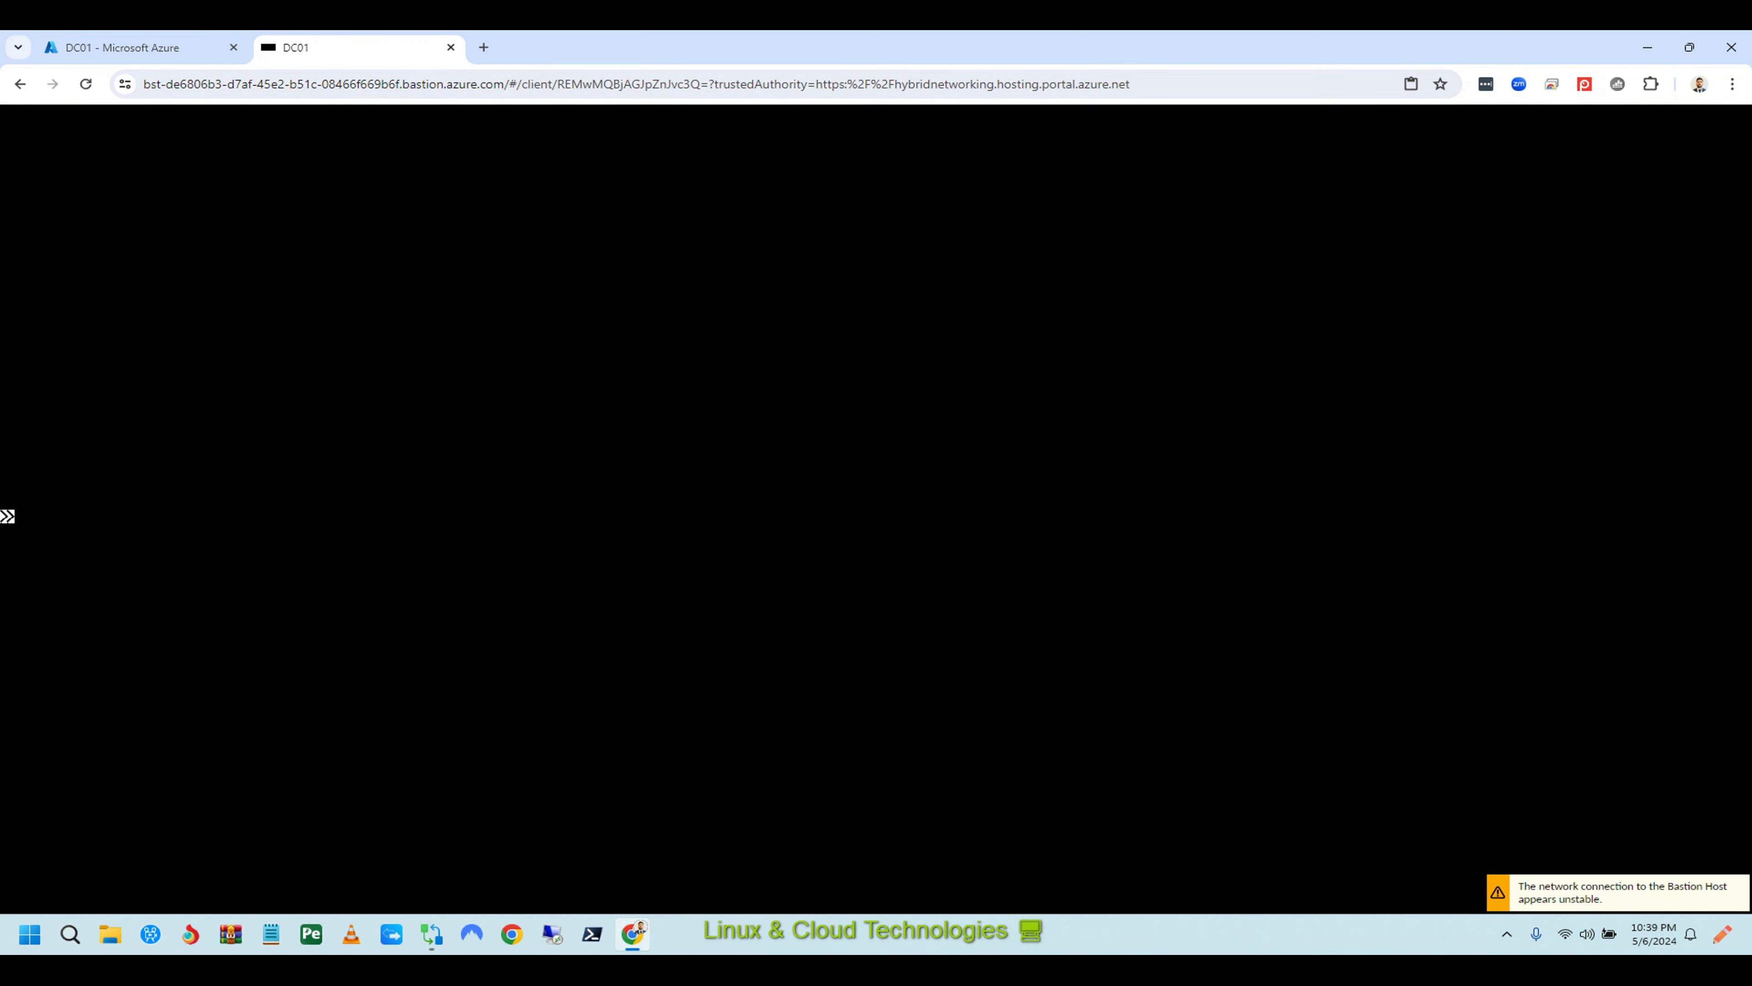
# Open the linux-plus-network virtual network from DC01 and view its connected devices and DNS server settings.
pyautogui.click(131, 47)
pyautogui.click(1318, 378)
pyautogui.click(295, 465)
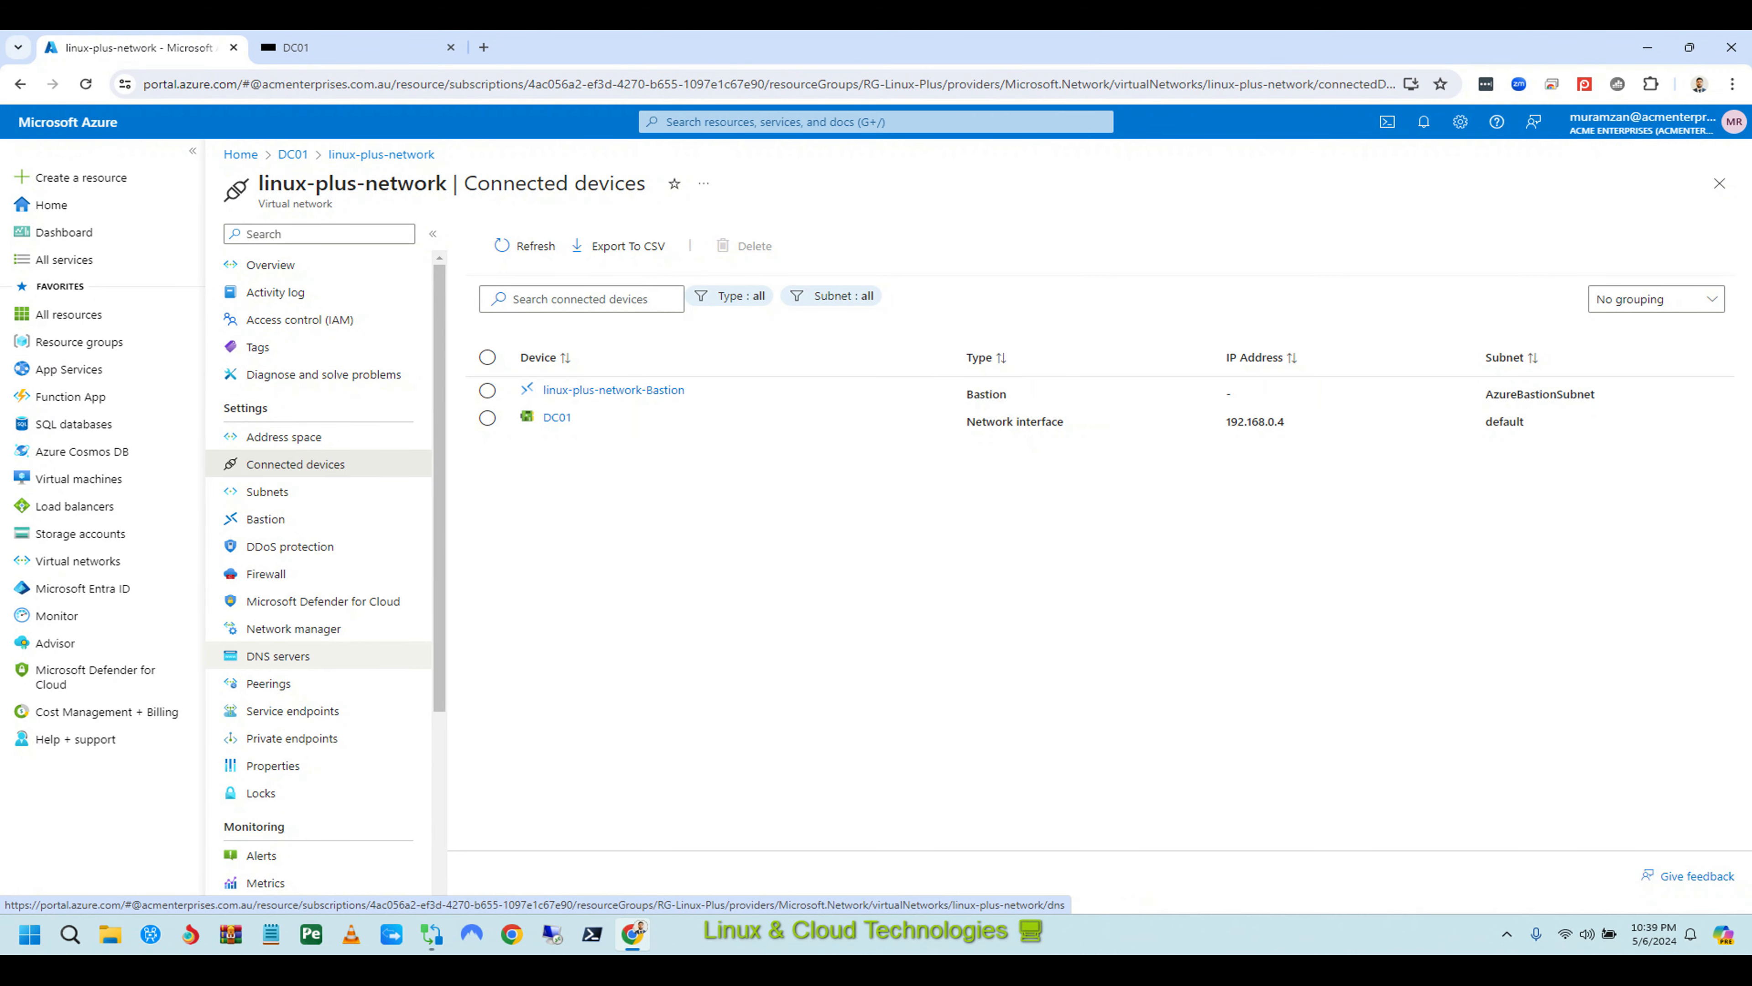
pyautogui.click(278, 656)
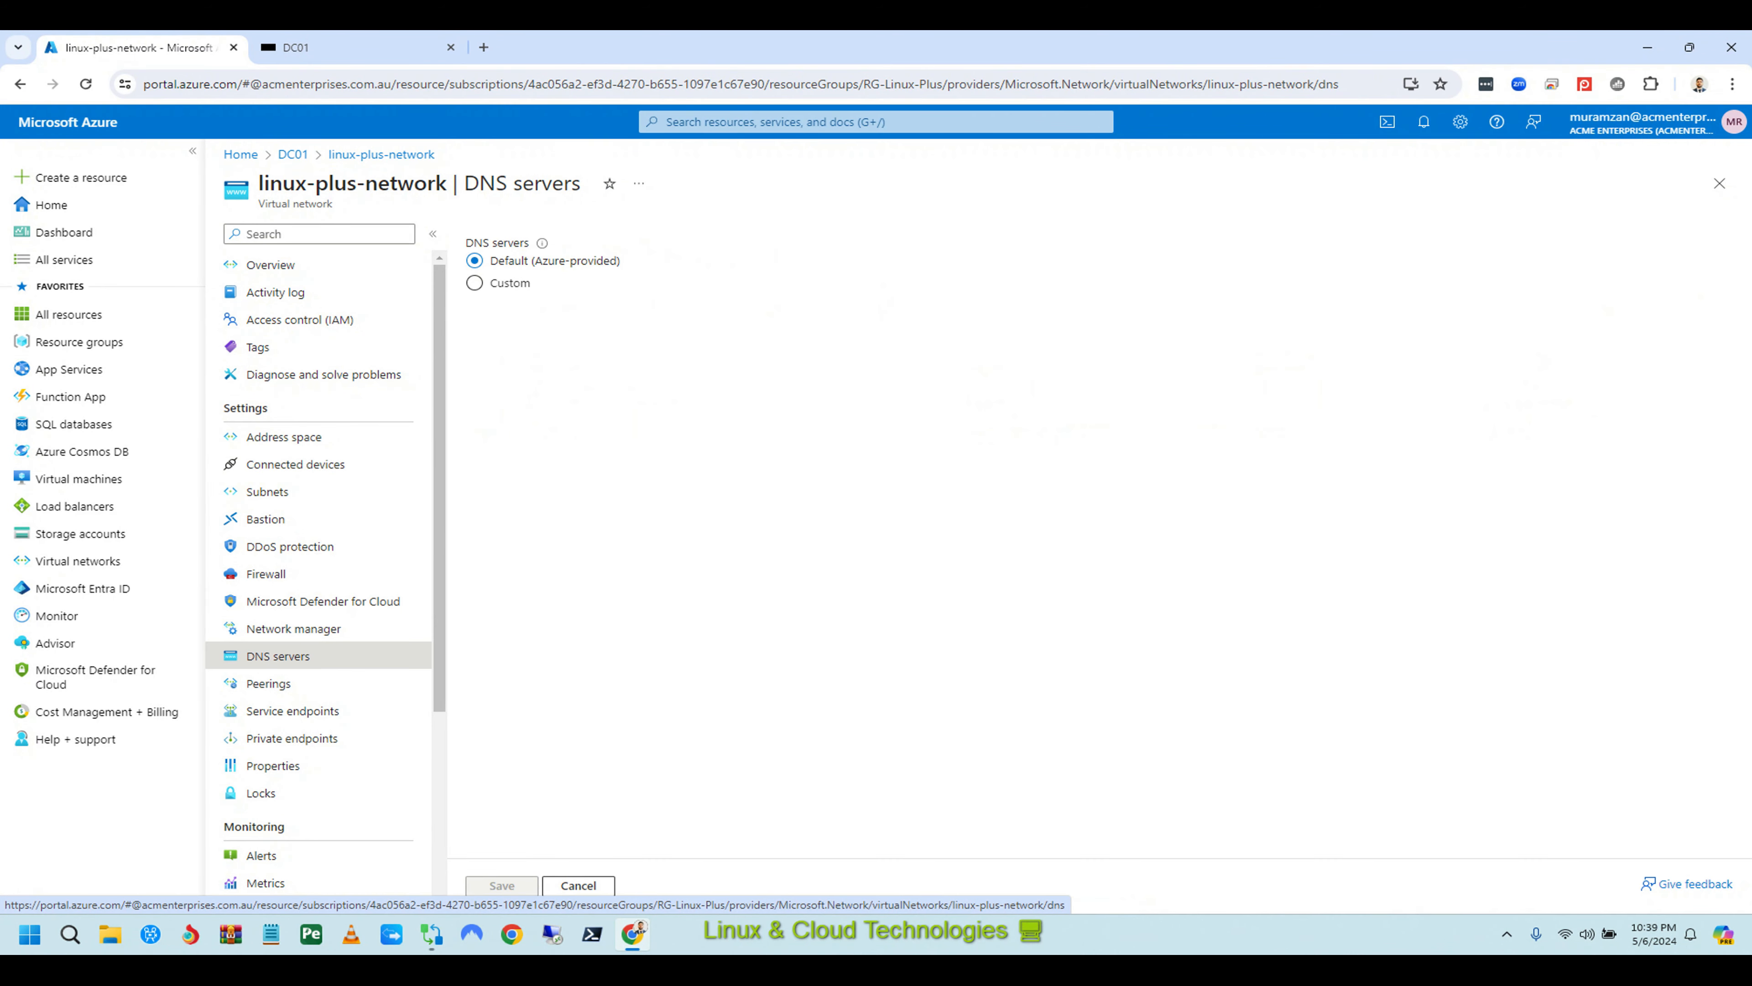
# Try switching the DNS servers of linux-plus-network to Custom and read the notice about restarting virtual machines.
pyautogui.click(475, 283)
pyautogui.moveTo(614, 274); pyautogui.dragTo(775, 273)
pyautogui.moveTo(1154, 274); pyautogui.dragTo(1039, 274)
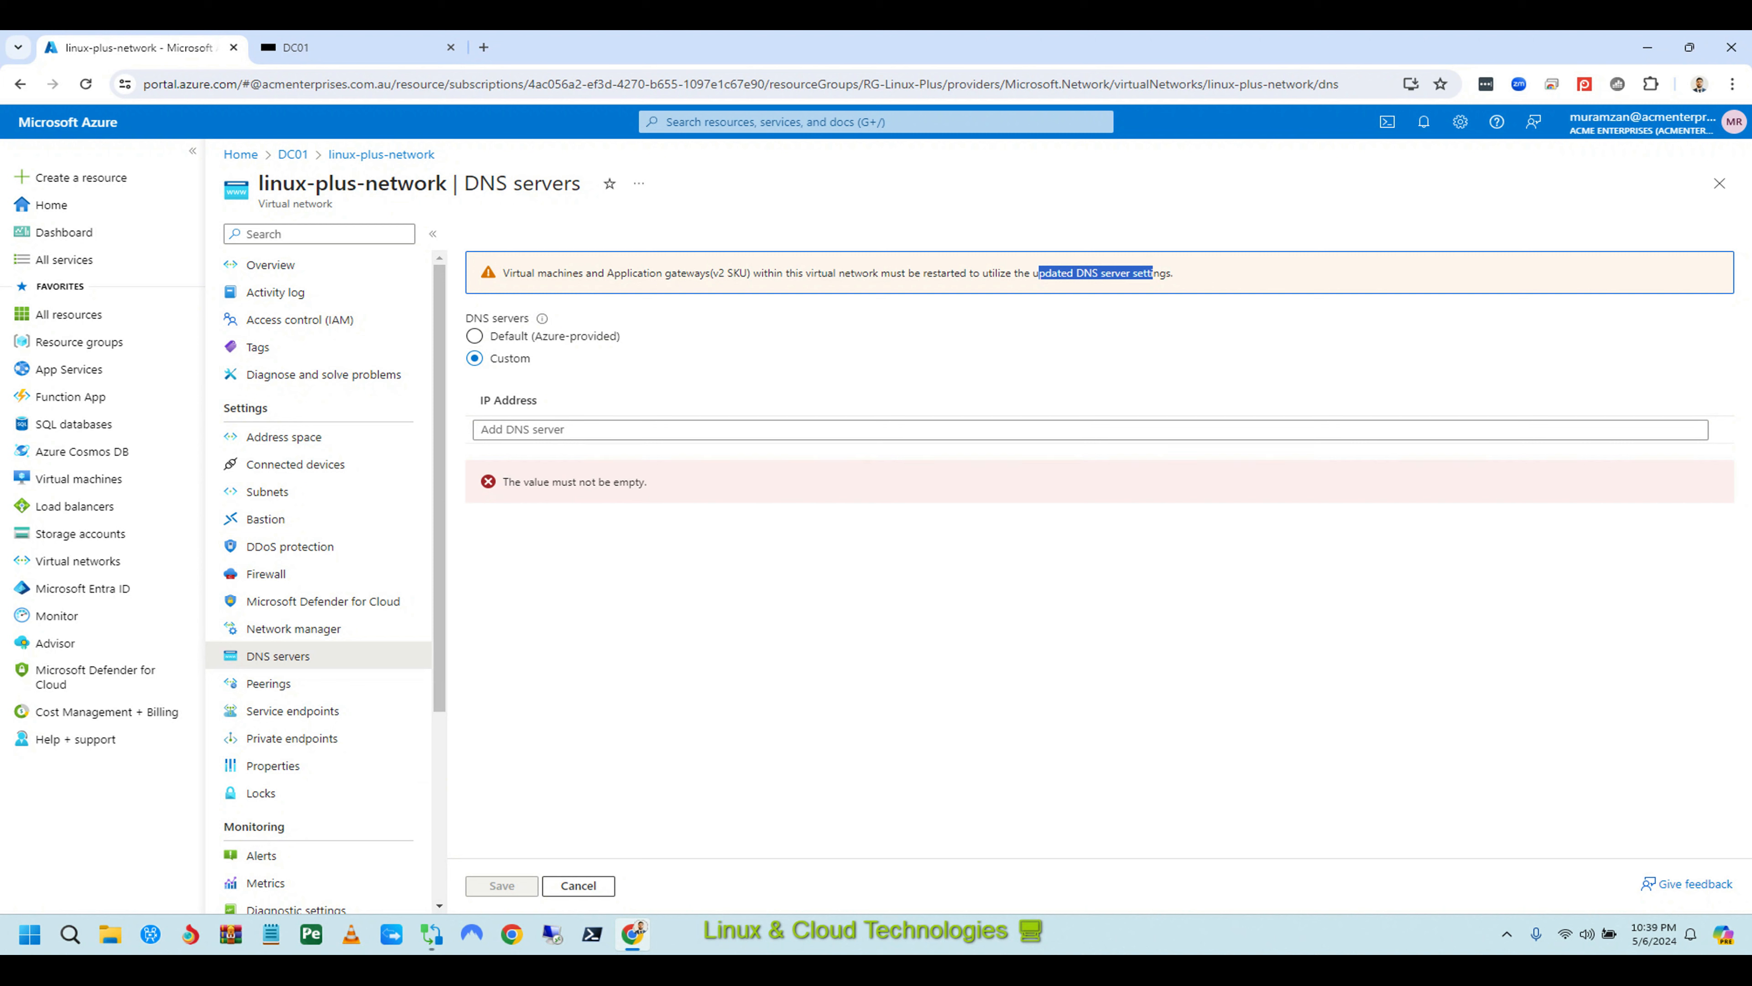
pyautogui.click(549, 429)
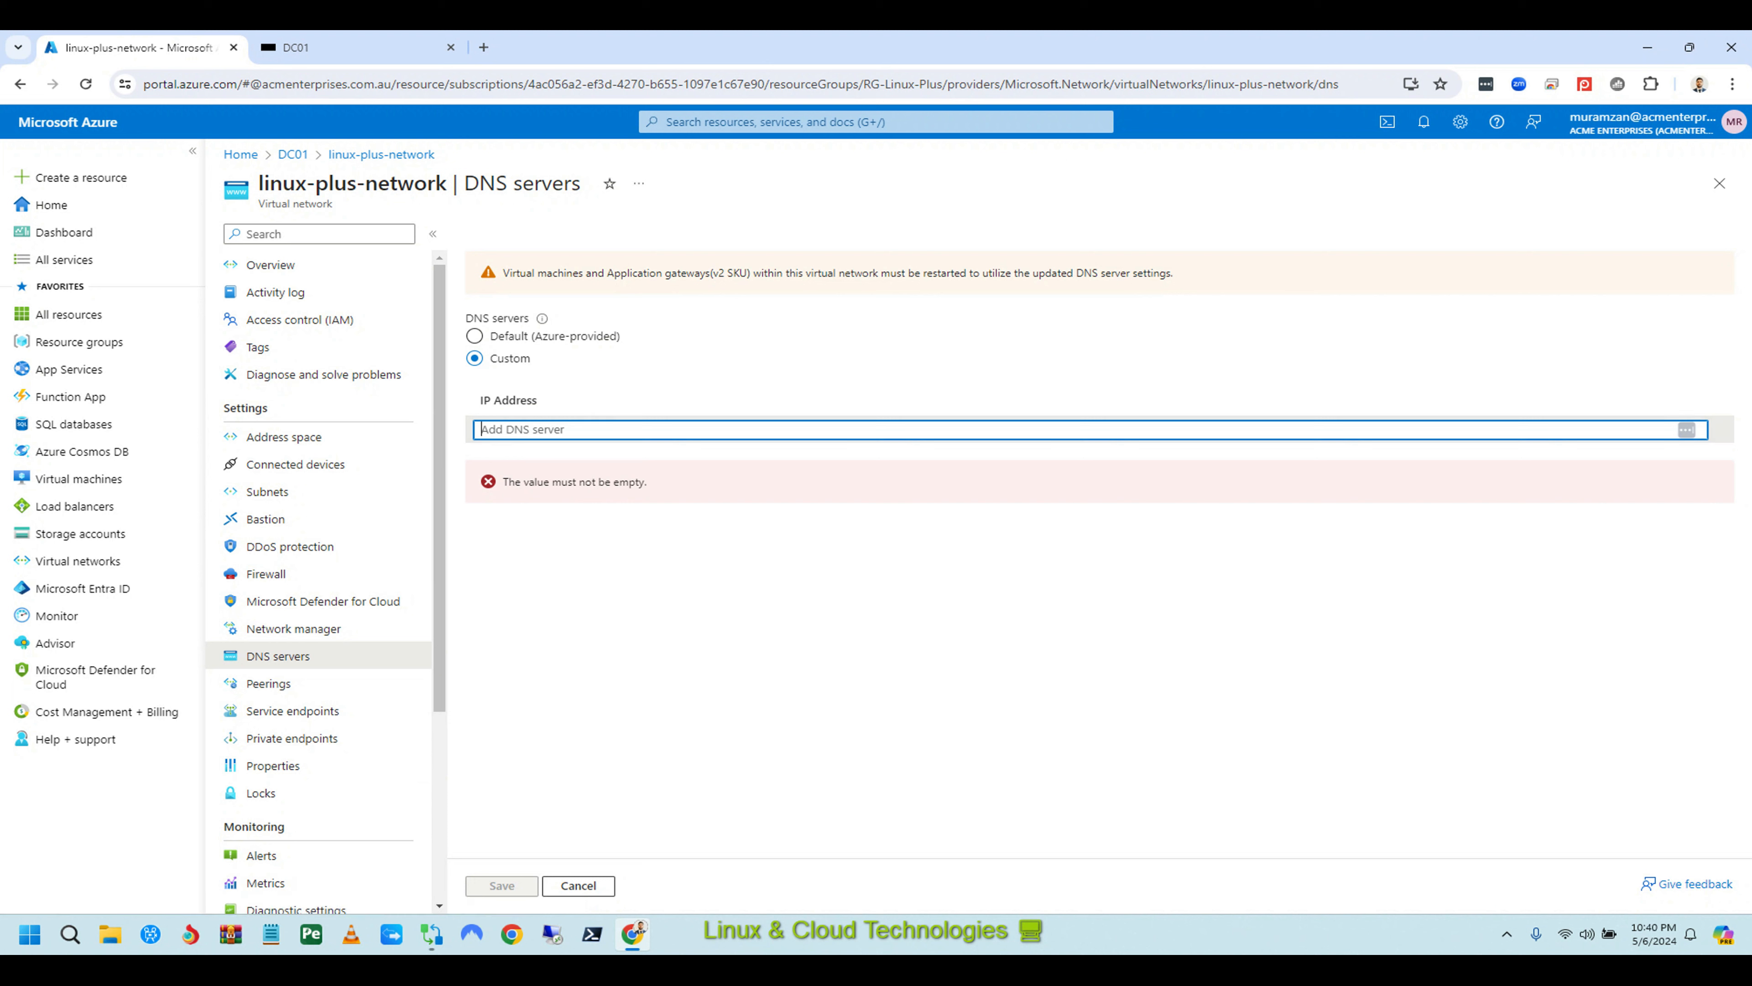
pyautogui.moveTo(259, 183); pyautogui.dragTo(453, 183)
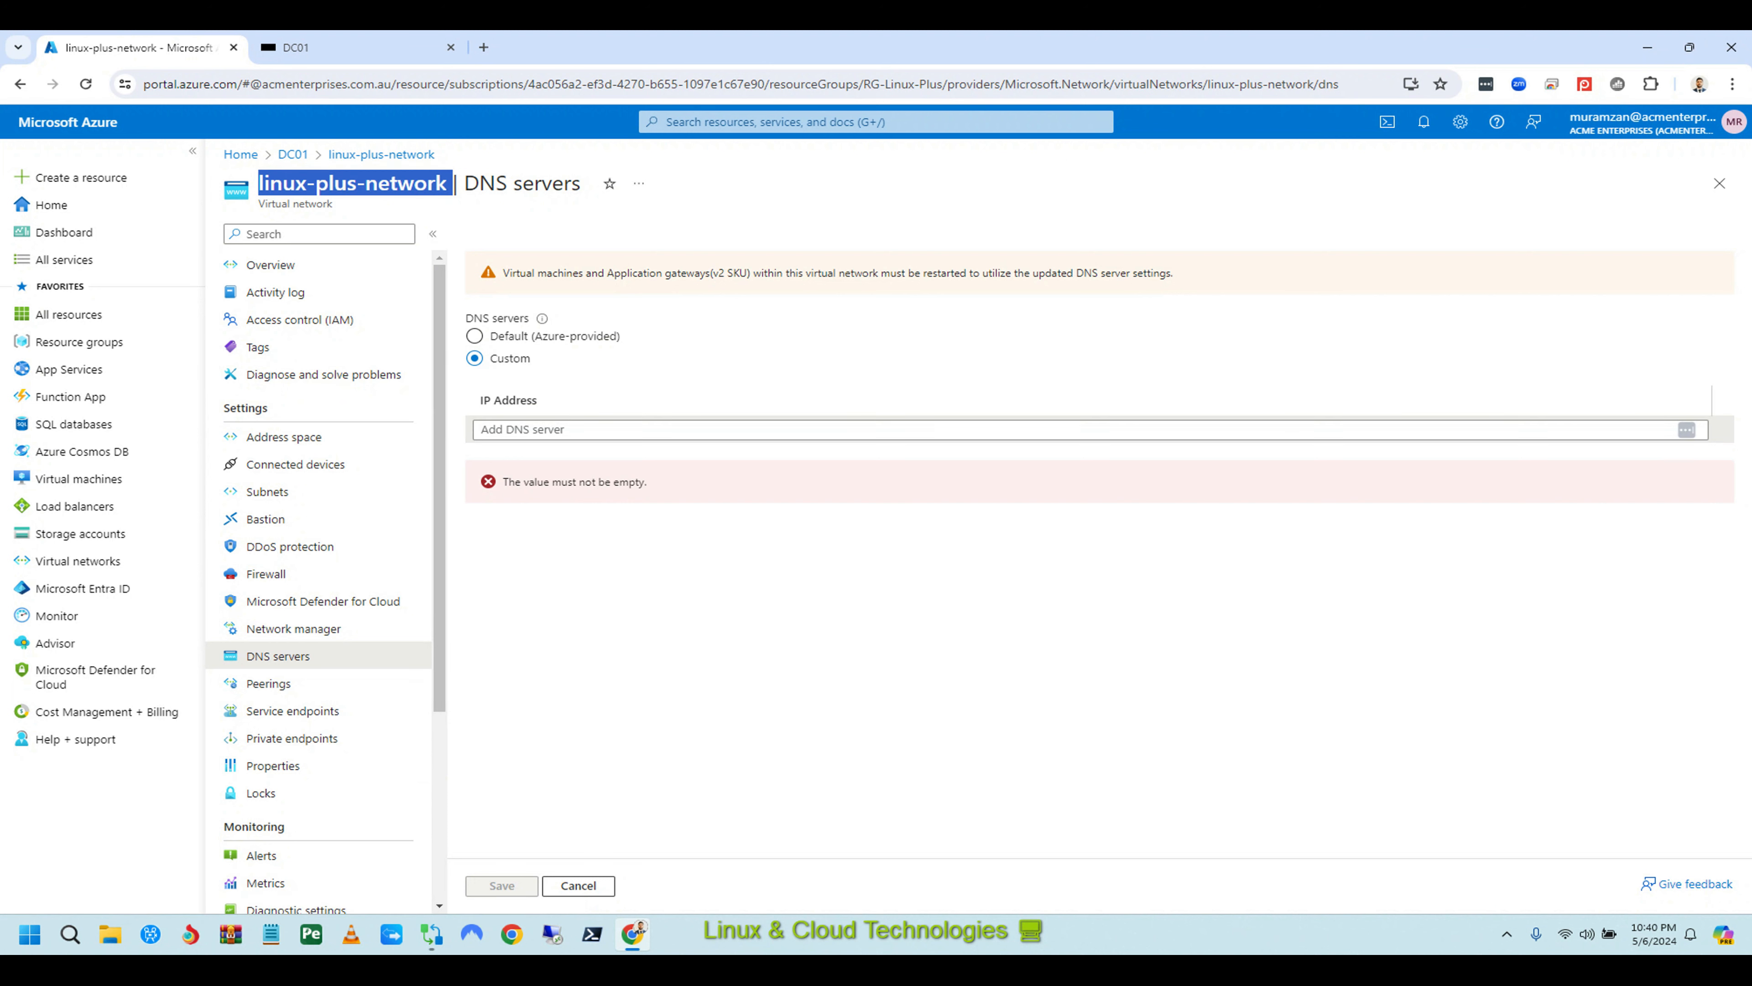
pyautogui.click(271, 265)
# Reconnect the Bastion session to DC01.
pyautogui.click(345, 47)
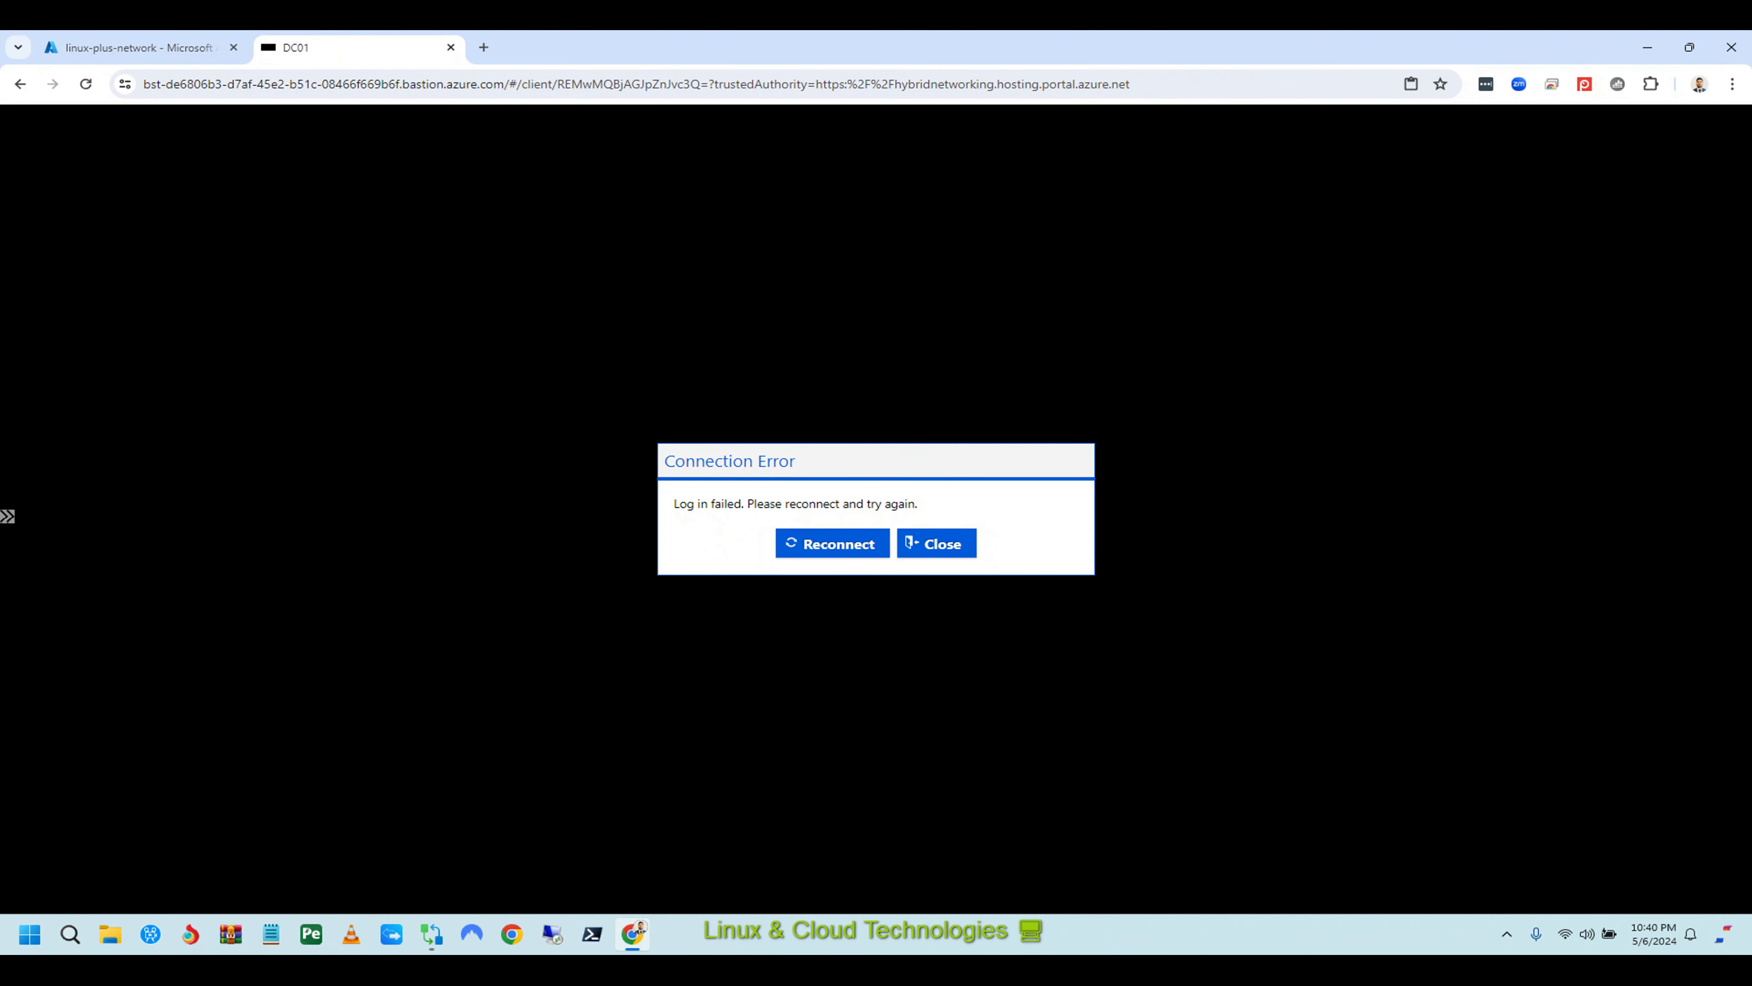
pyautogui.click(833, 543)
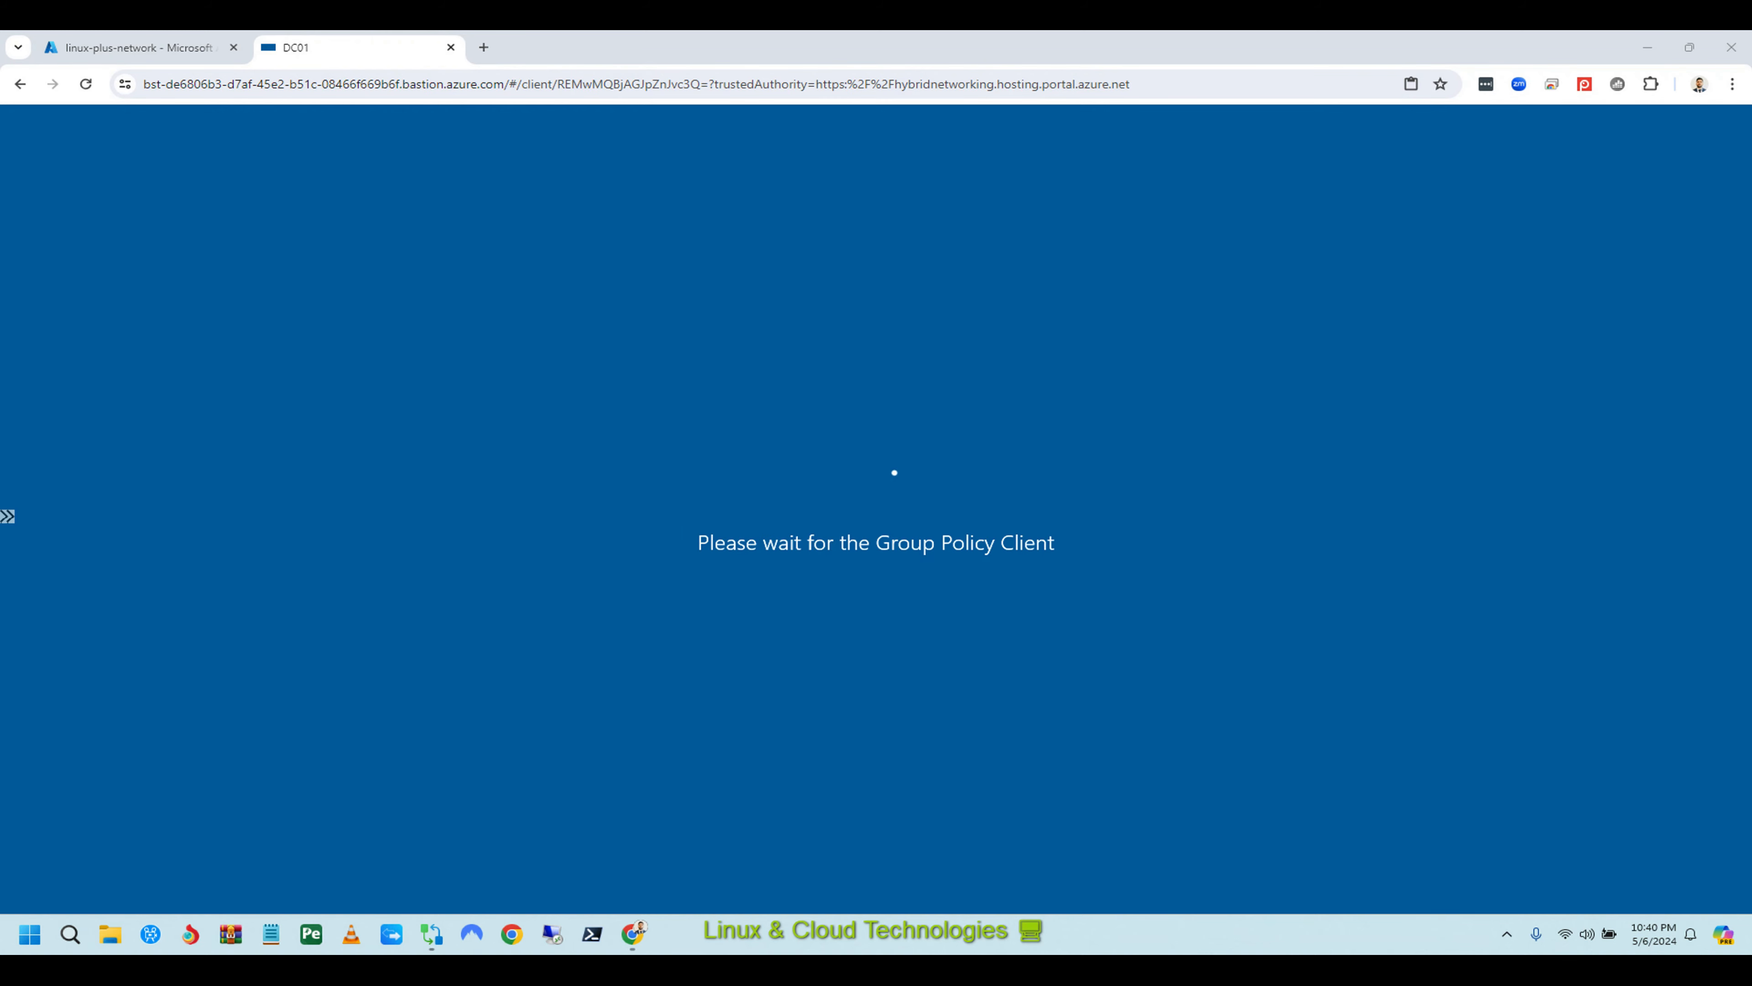
# Discard the unsaved DNS server change on linux-plus-network and return to the DC01 overview page.
pyautogui.click(138, 47)
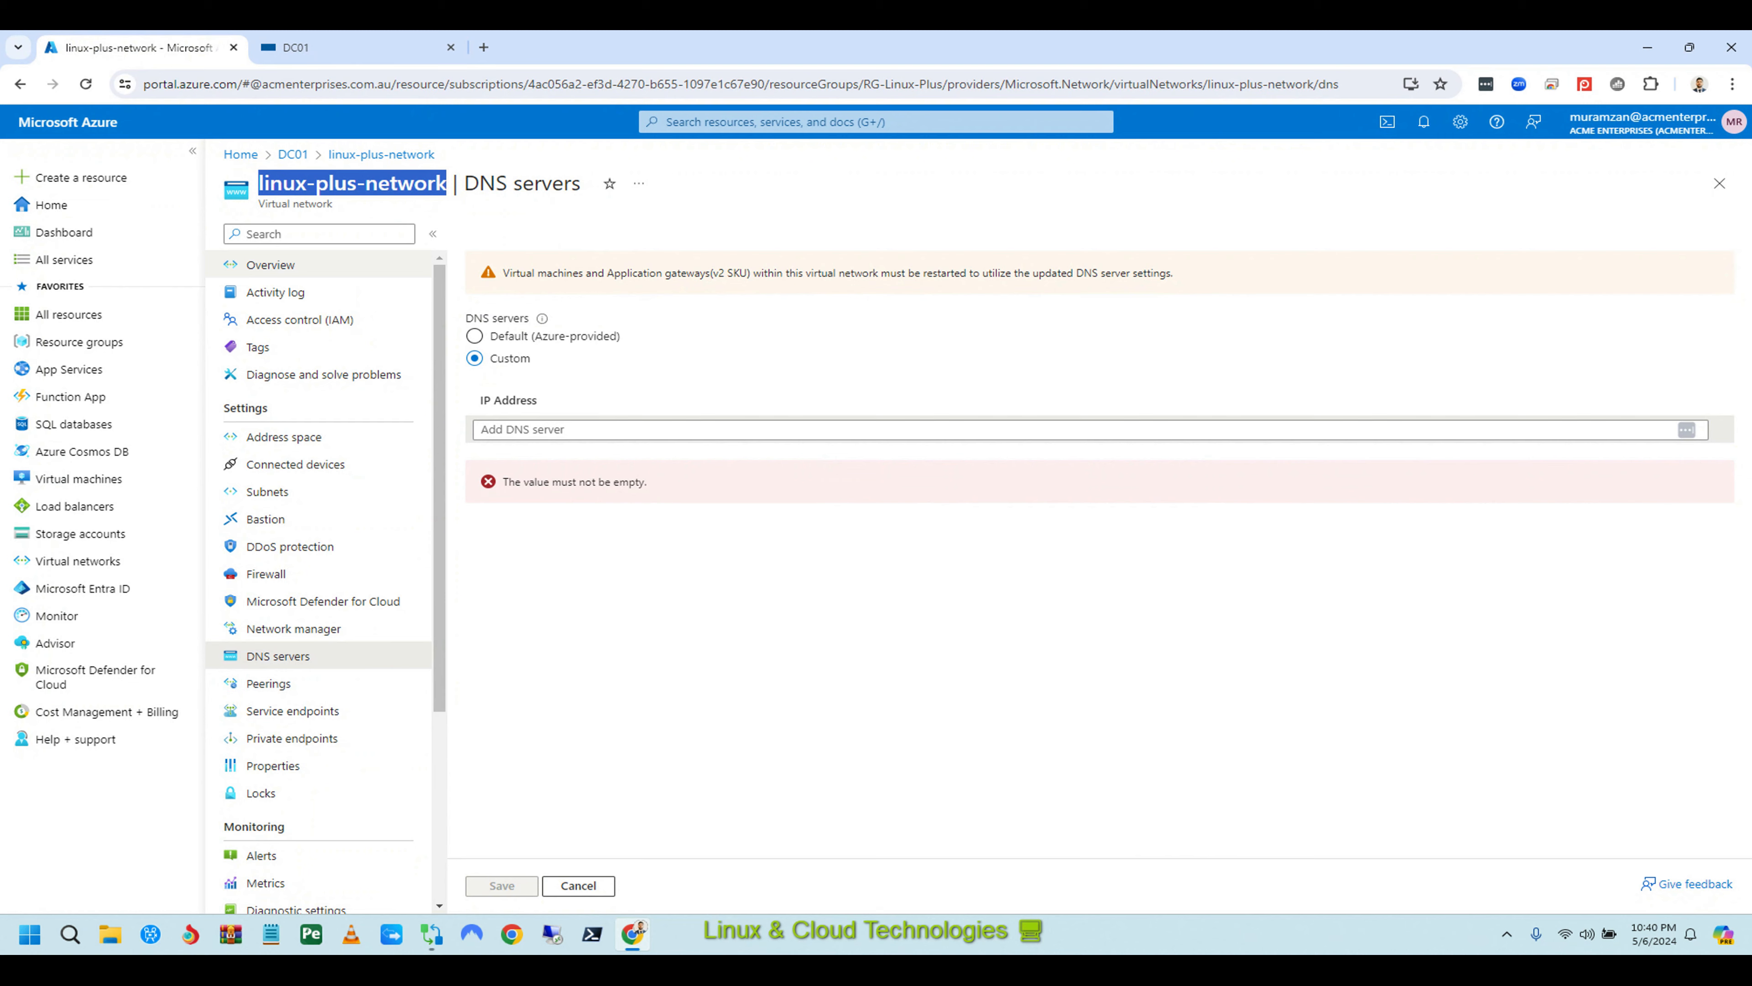
pyautogui.click(271, 264)
pyautogui.click(957, 193)
pyautogui.click(292, 155)
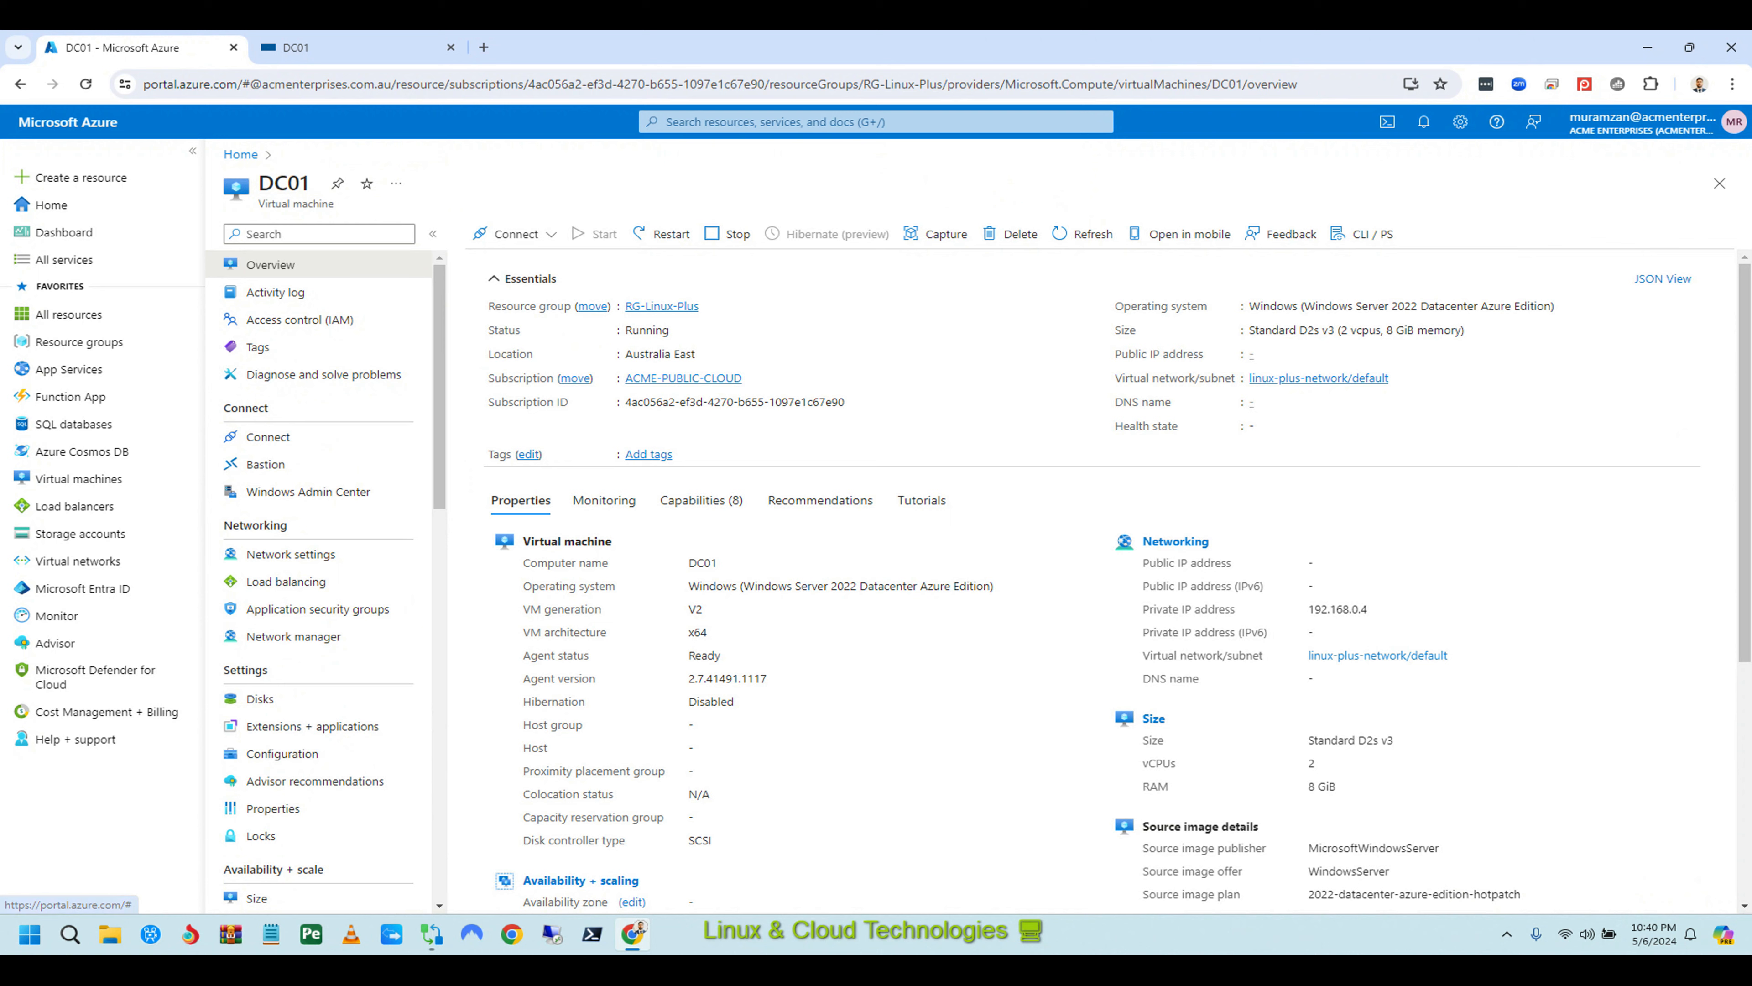
# Return to the DC01 remote desktop, check whether Local Users and Groups is still usable, and close it.
pyautogui.click(310, 47)
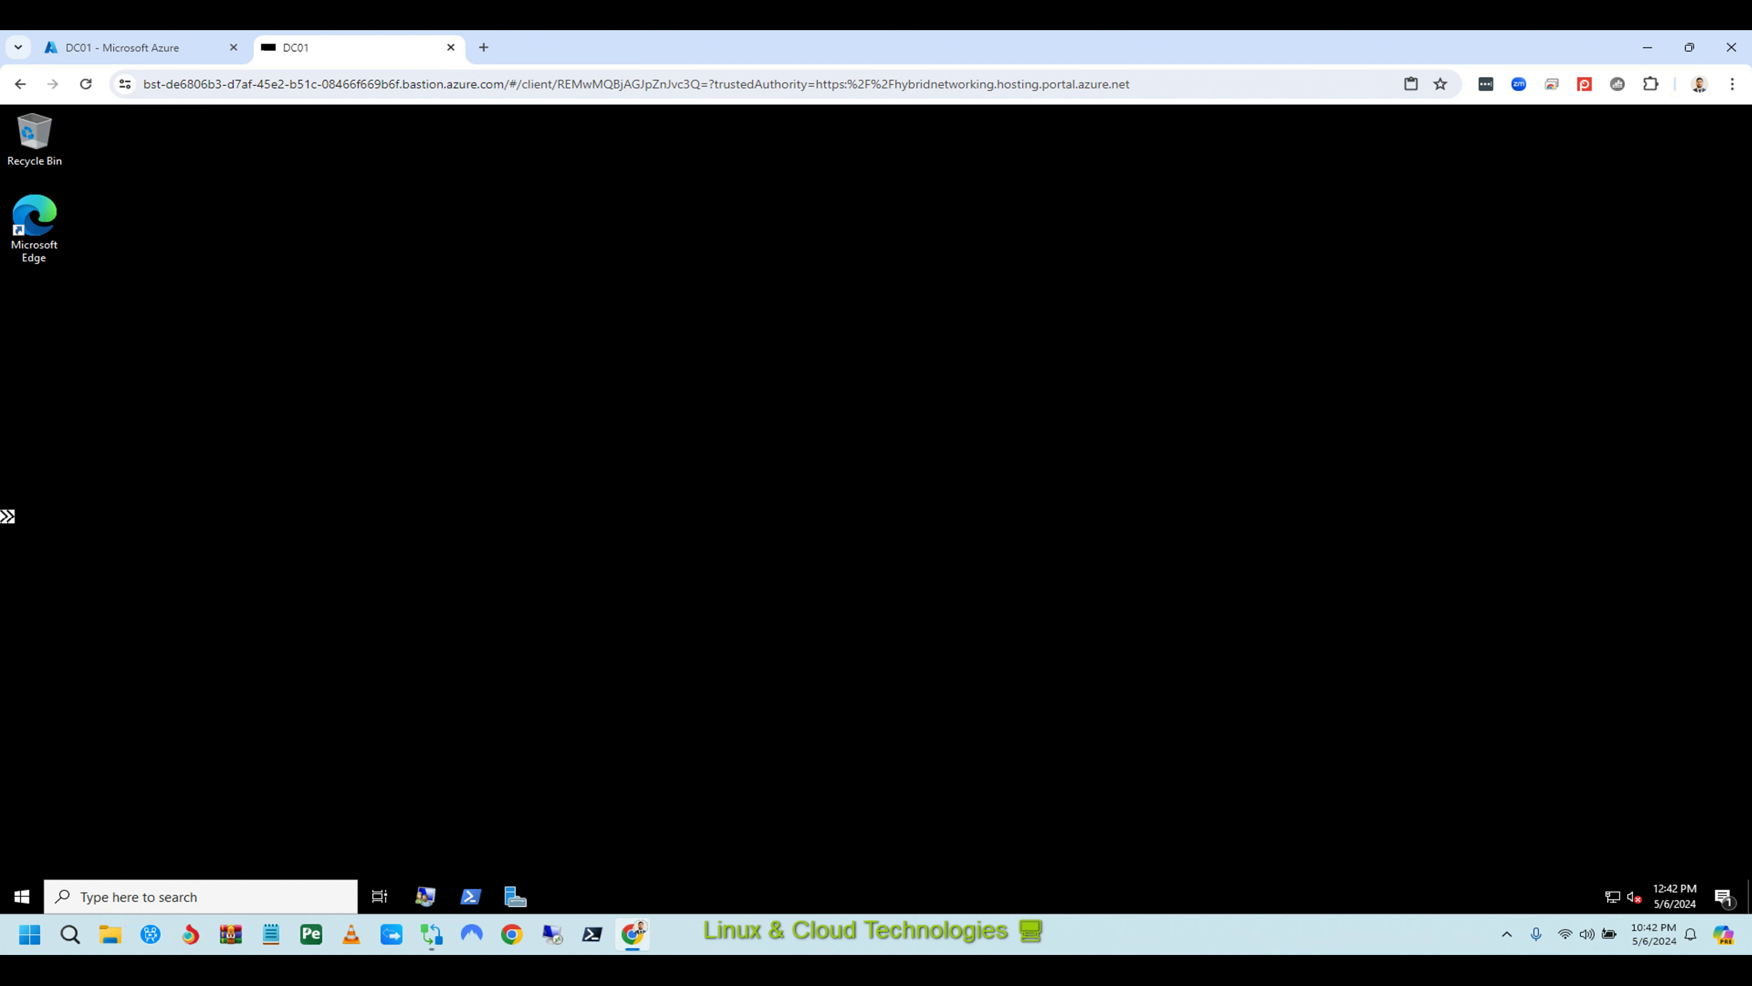
pyautogui.rightClick(694, 363)
pyautogui.click(717, 414)
pyautogui.click(425, 896)
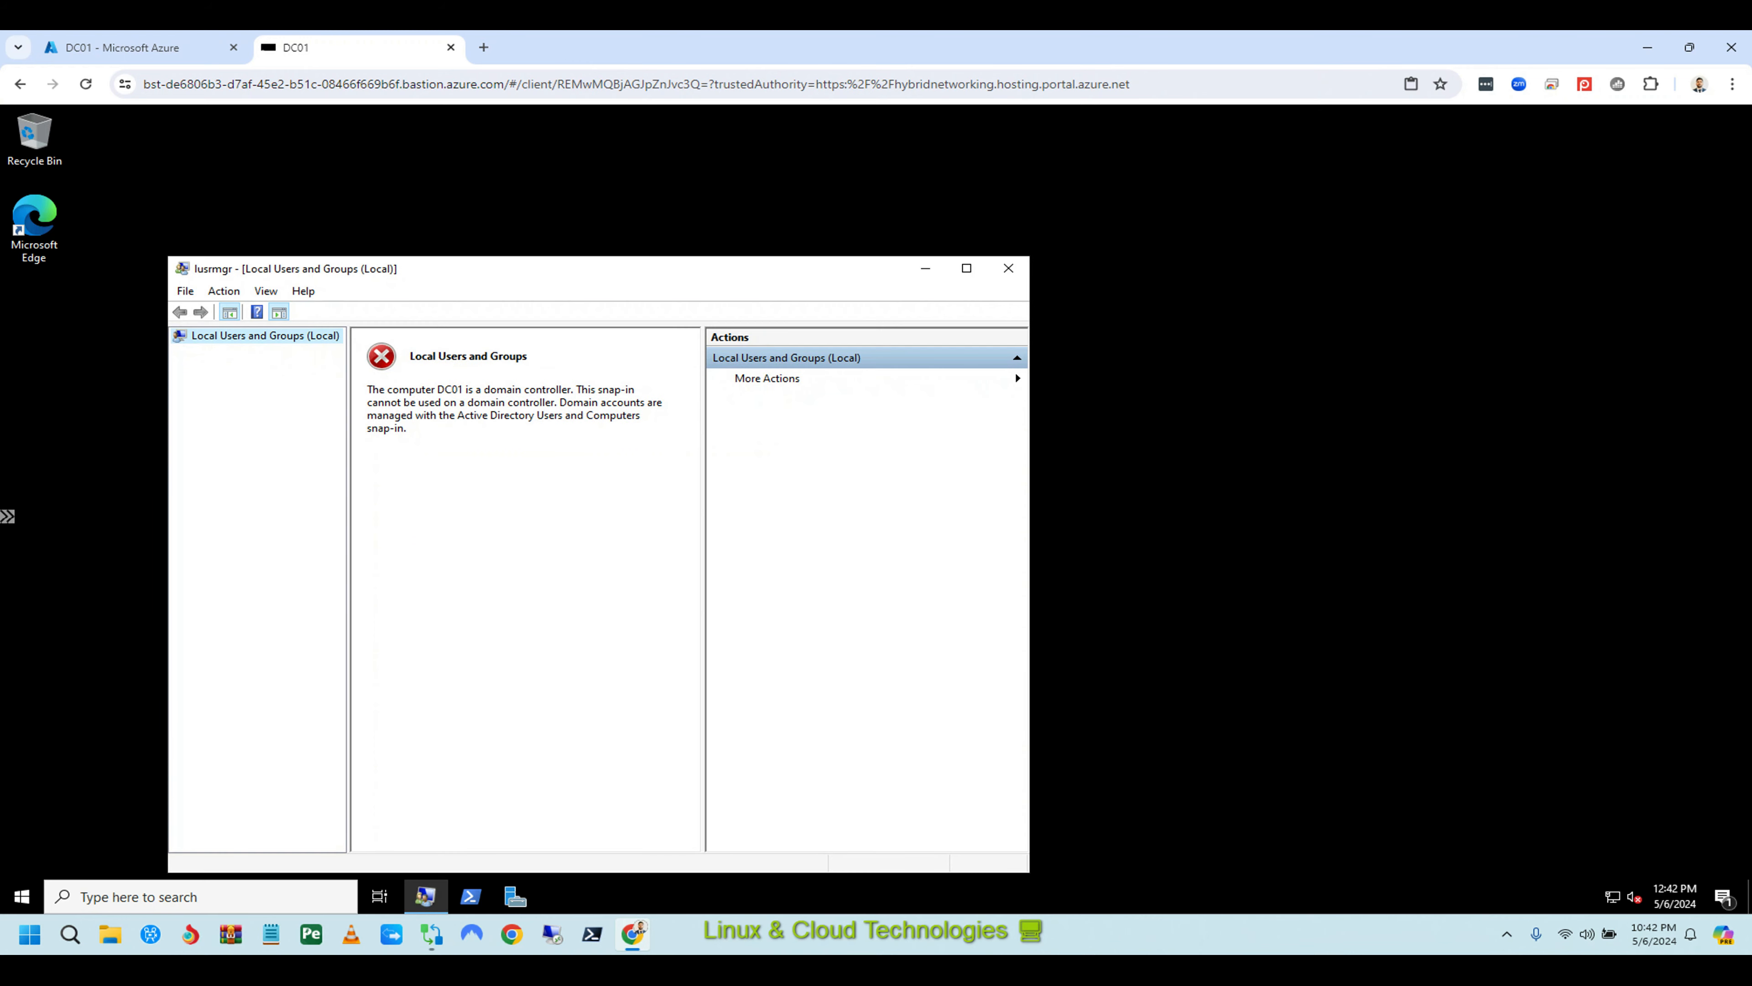
pyautogui.click(514, 416)
pyautogui.click(1008, 267)
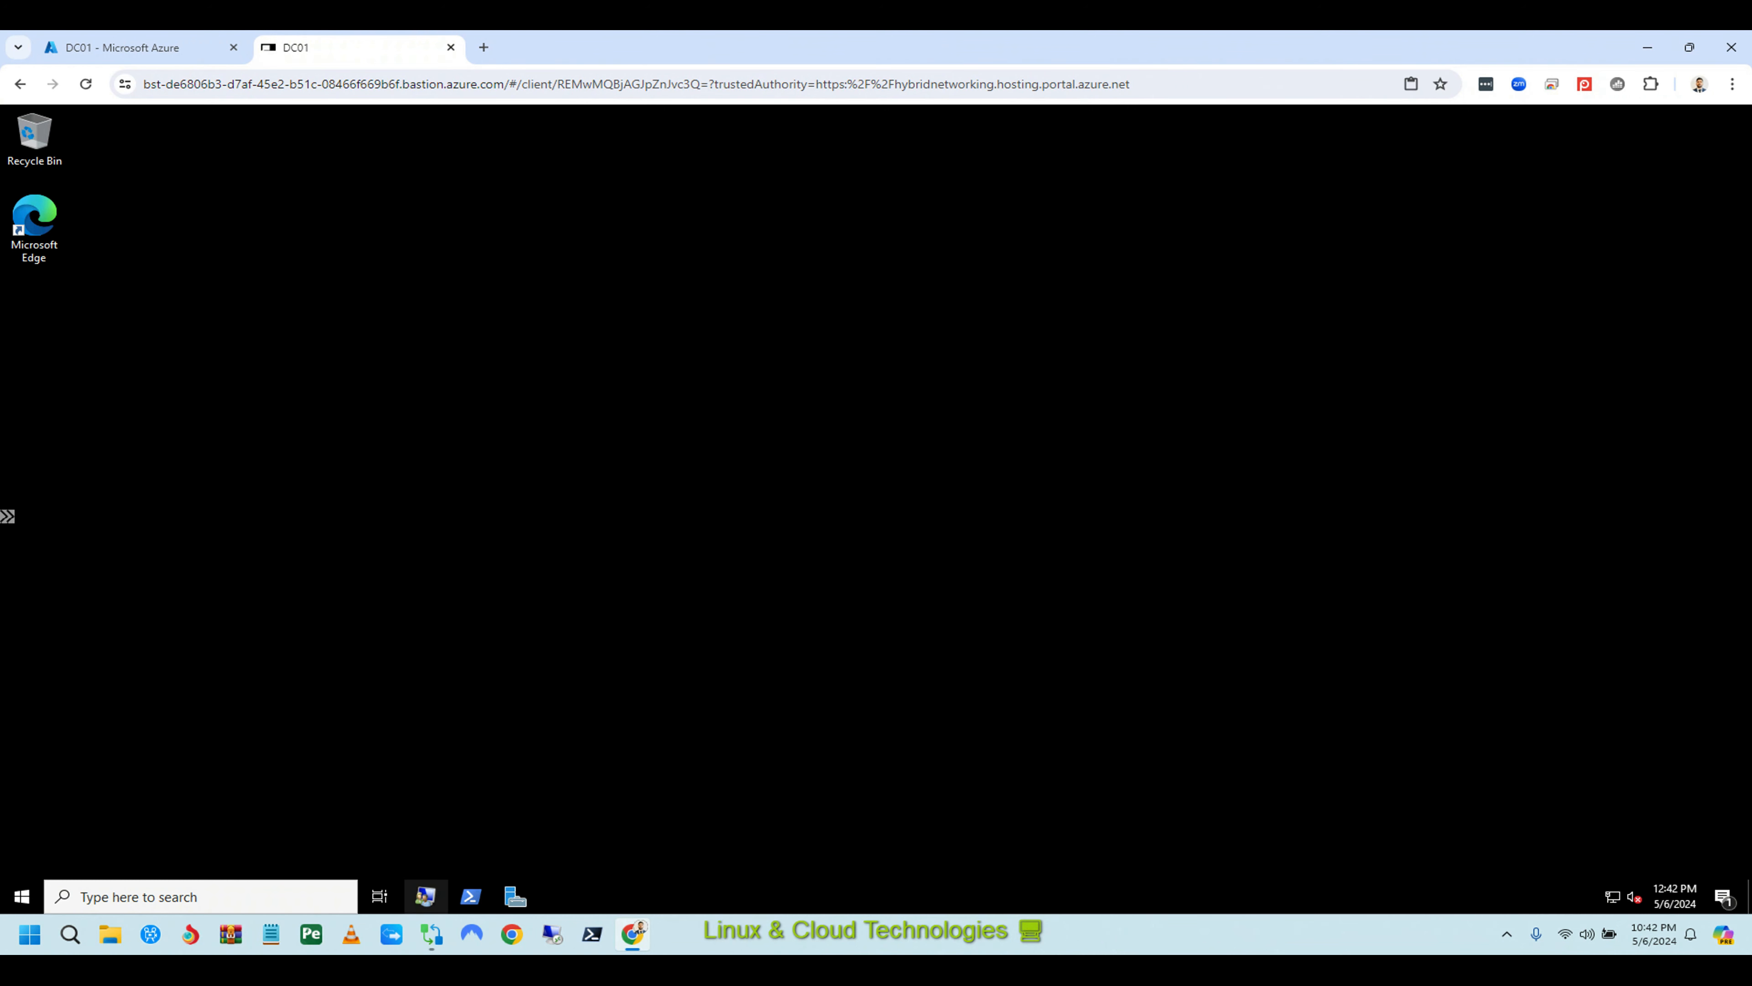
# List DC01's user accounts in PowerShell with net user, highlight the linuxplus account, and minimize the window.
pyautogui.rightClick(425, 896)
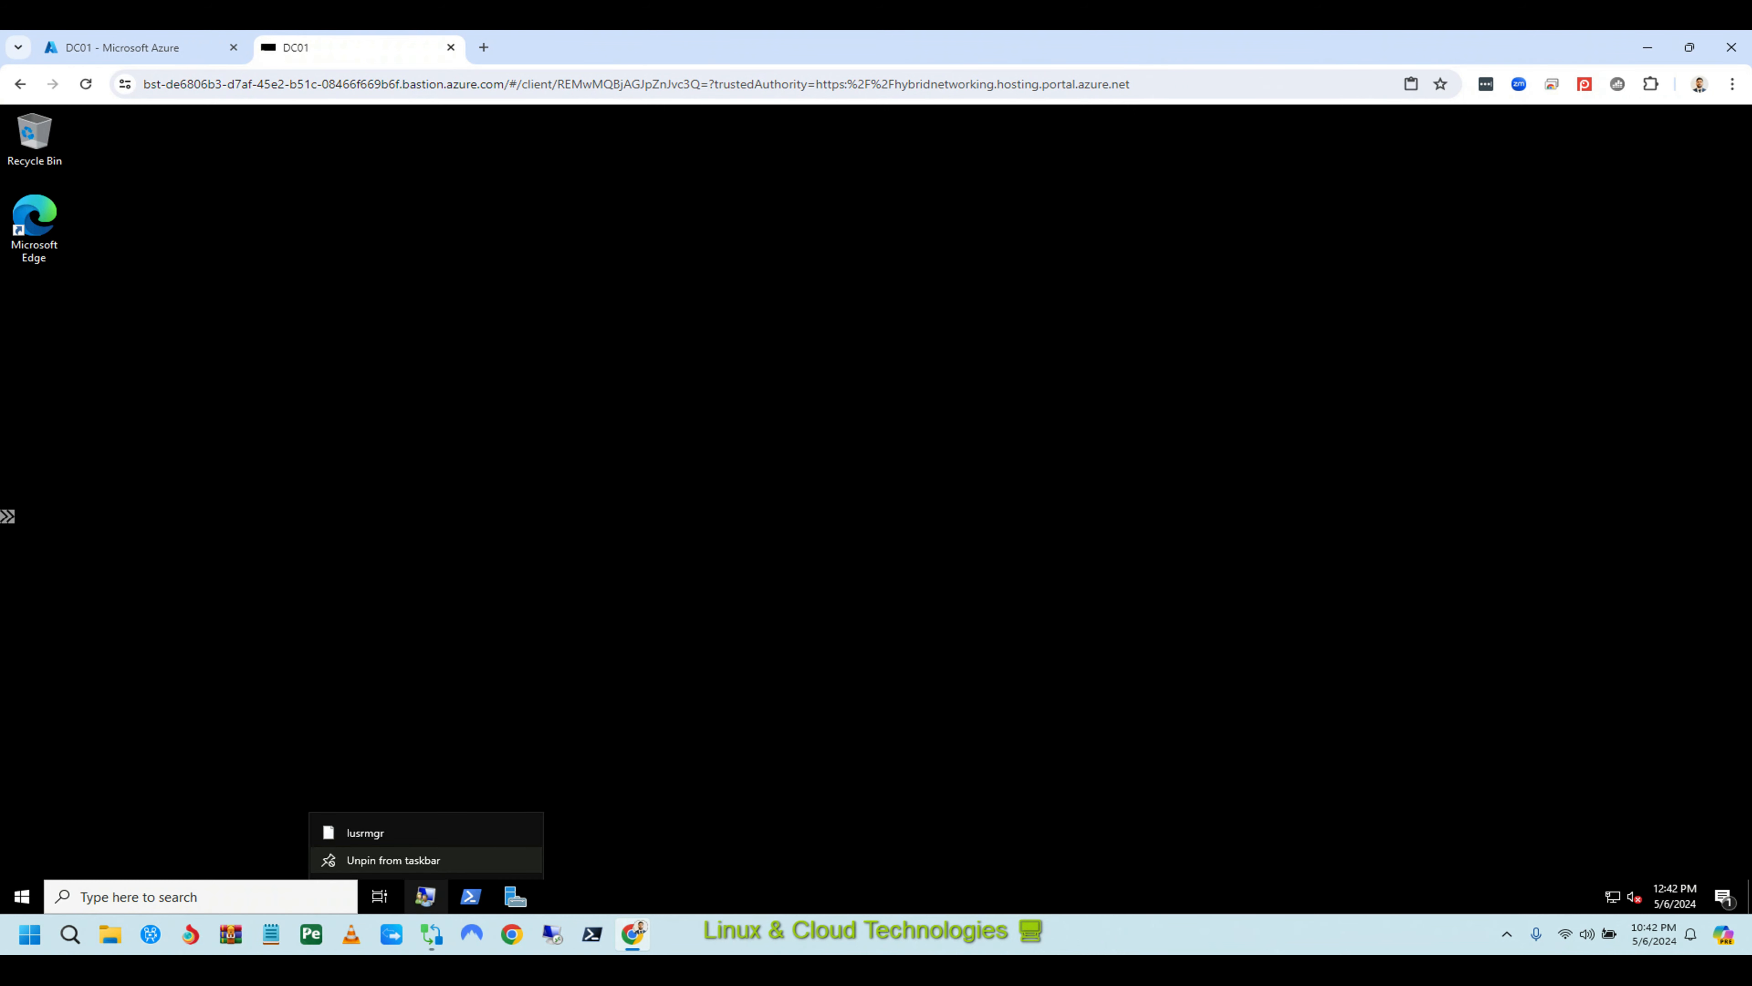
pyautogui.click(471, 895)
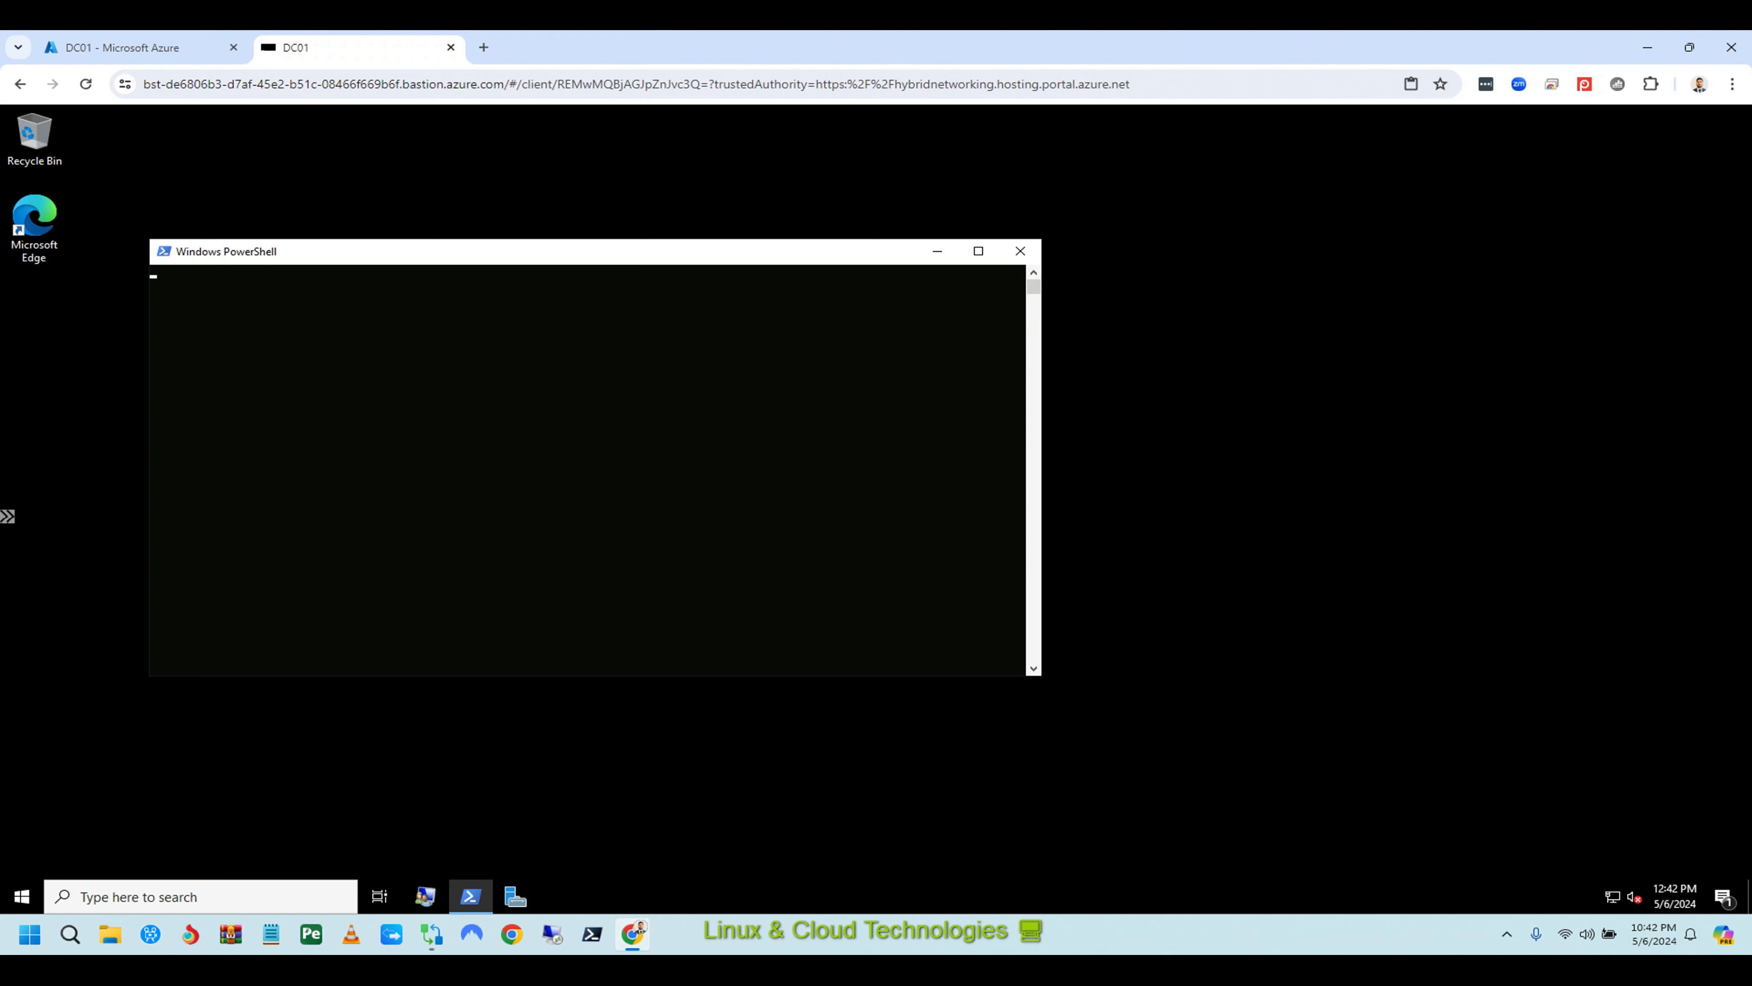
pyautogui.write('net')
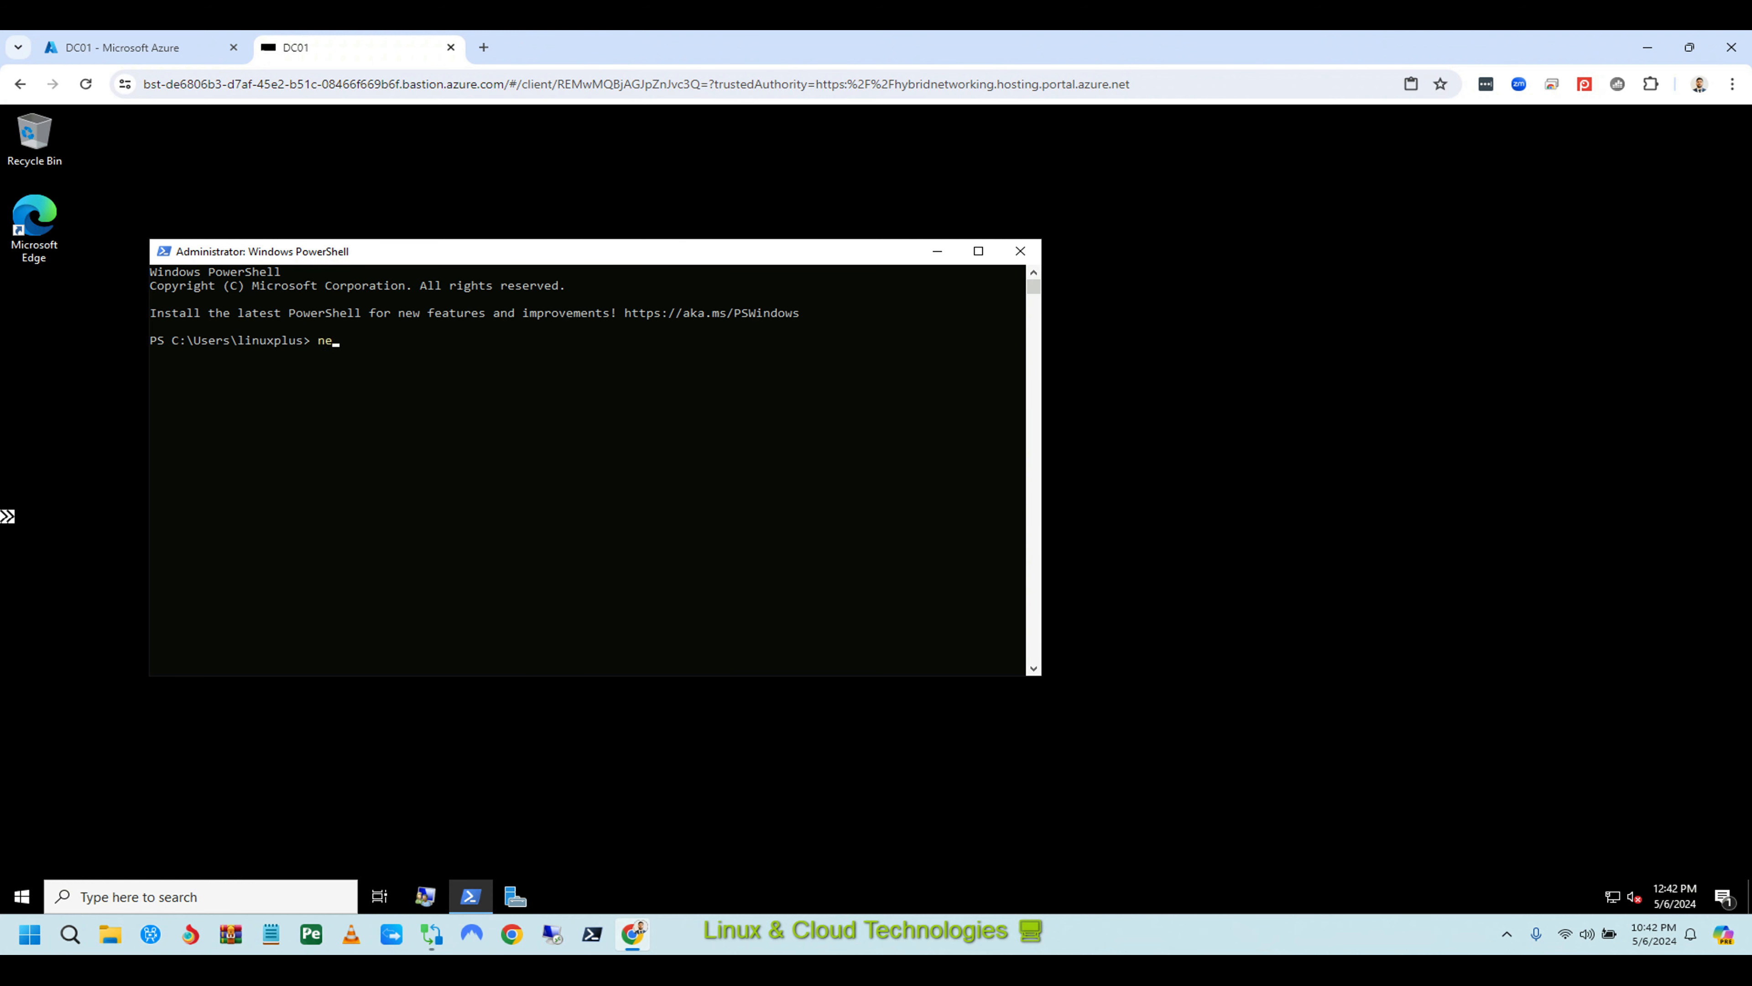
pyautogui.write(' user')
pyautogui.press('Return')
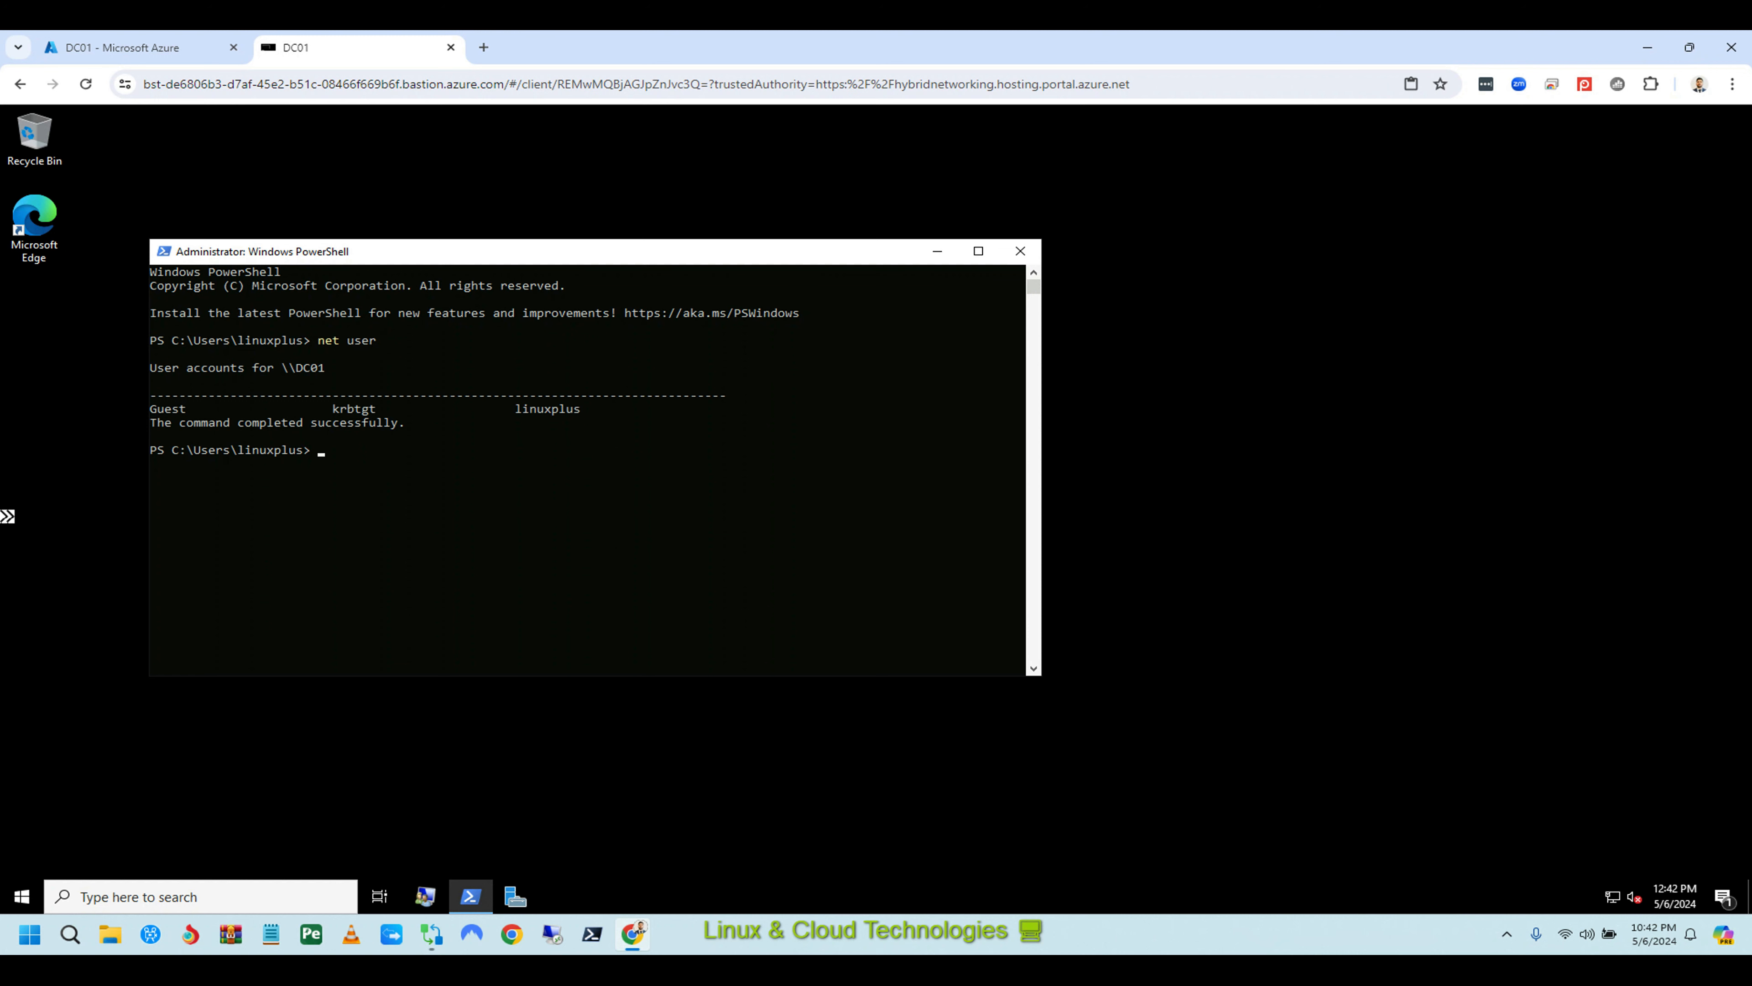
pyautogui.moveTo(524, 408); pyautogui.dragTo(578, 409)
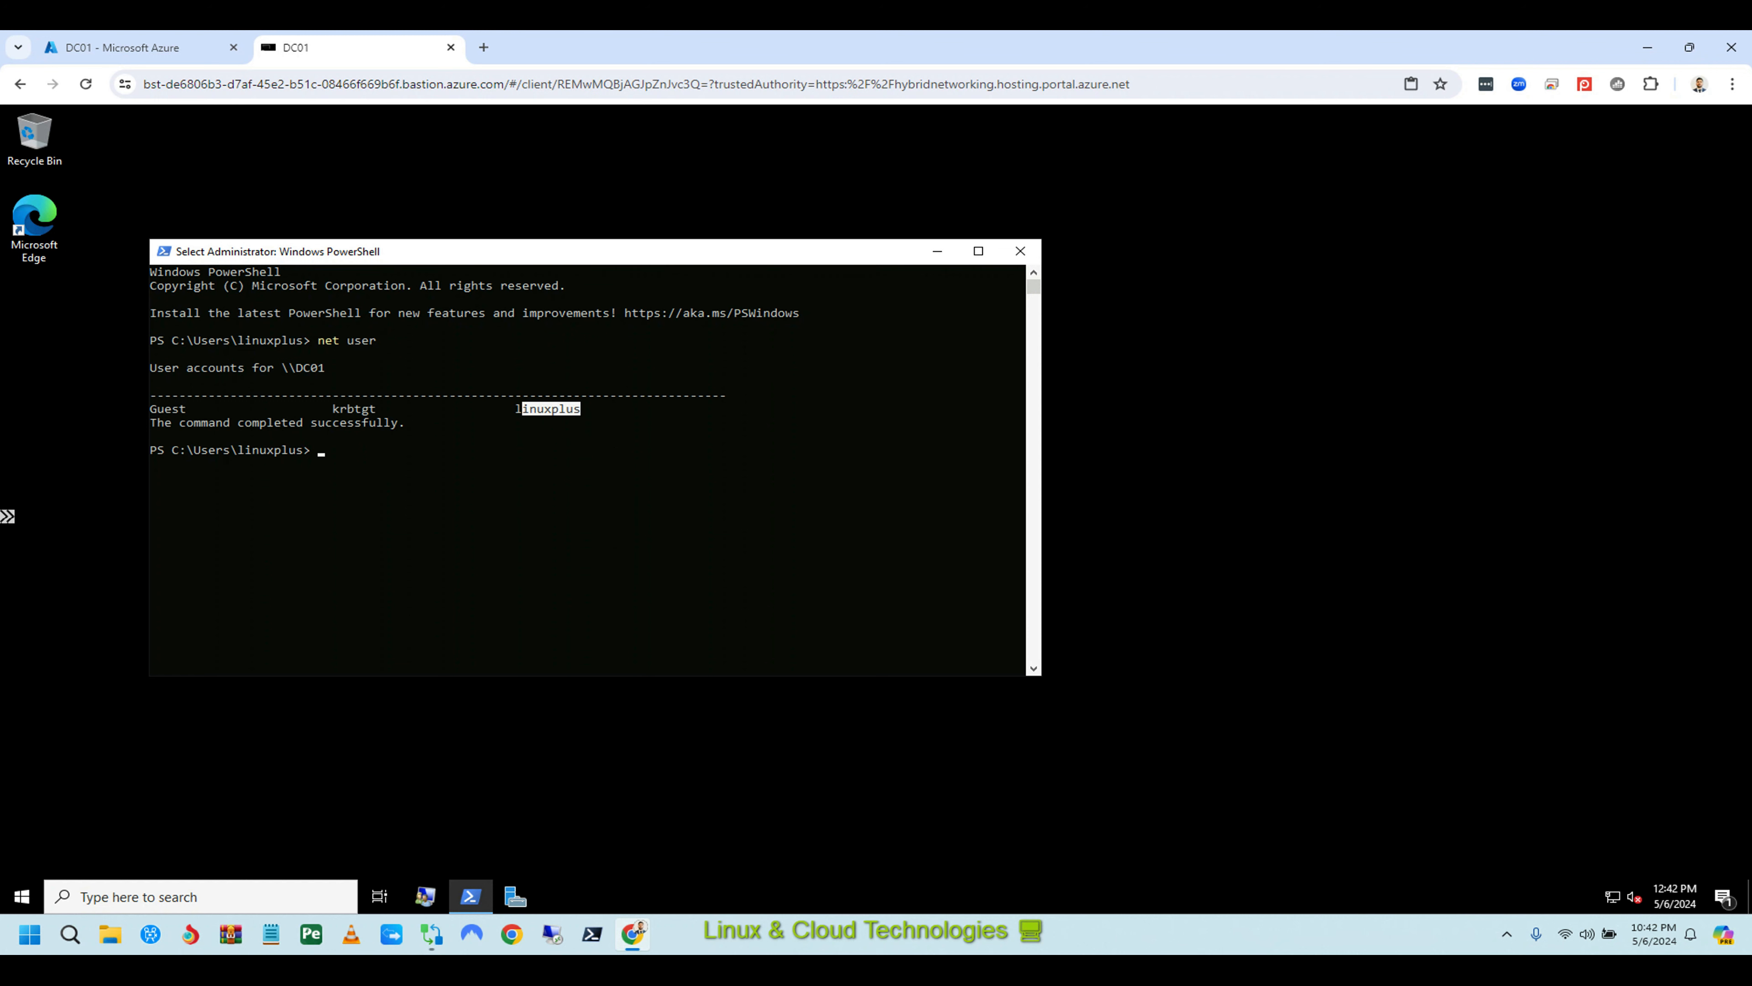
pyautogui.click(936, 250)
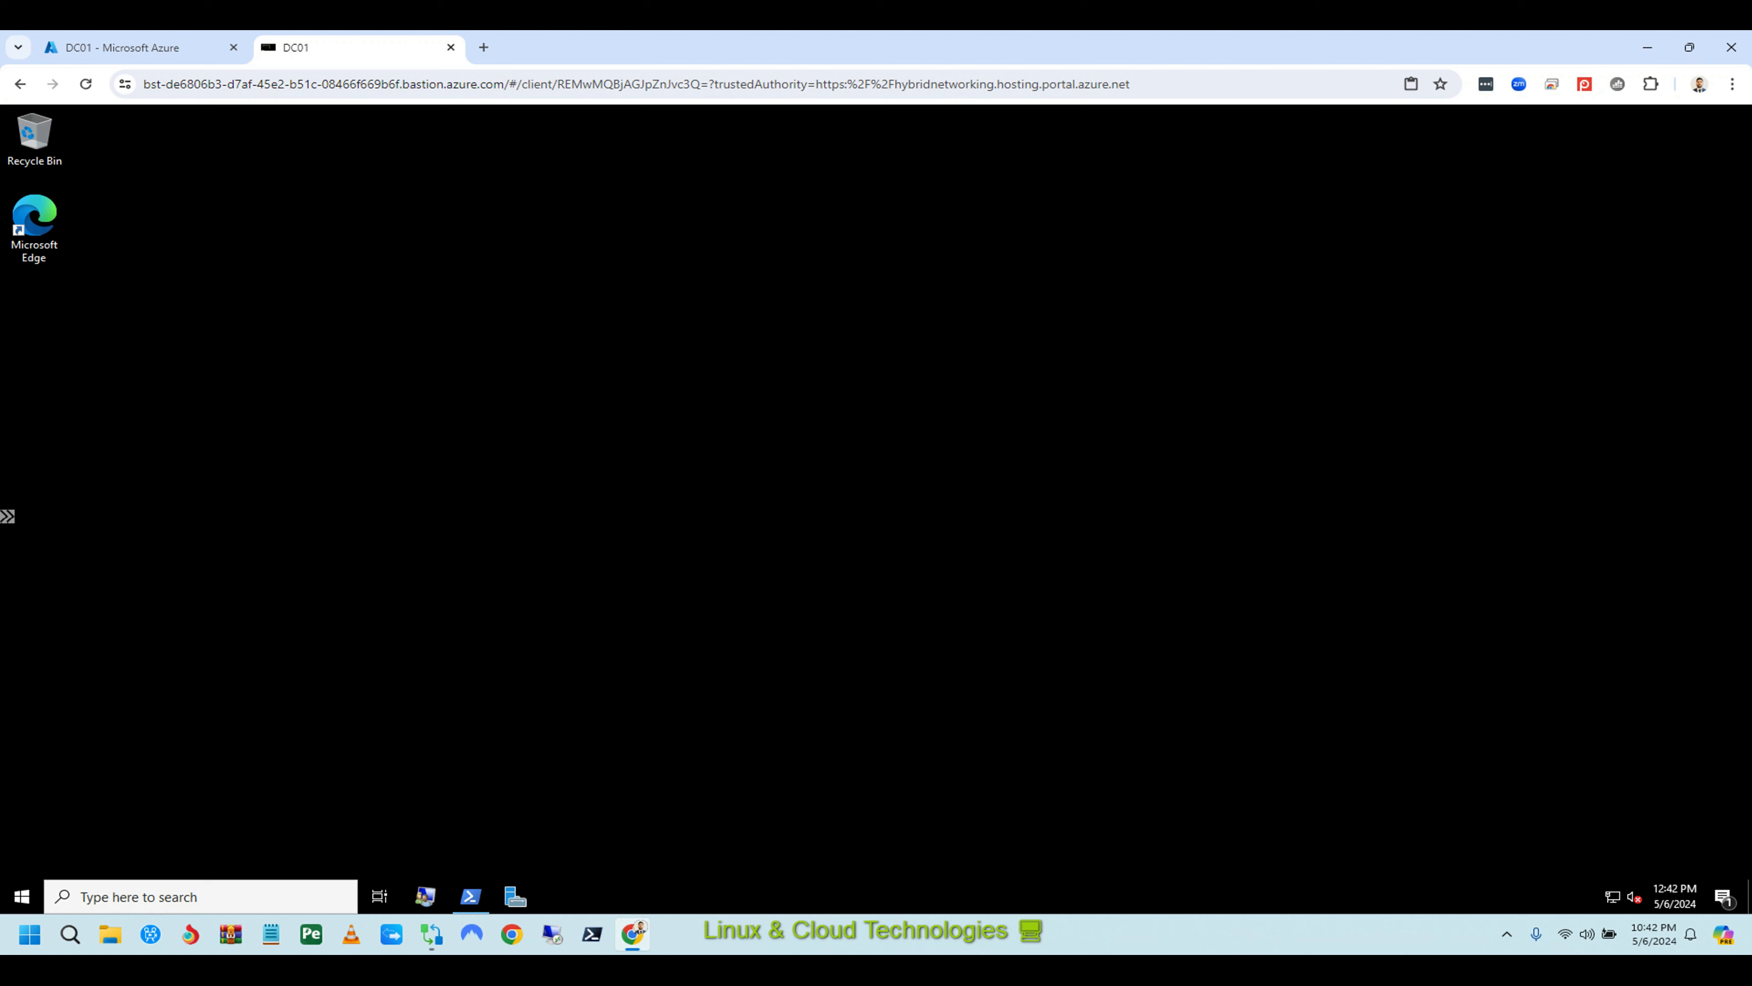
# Open Active Directory Users and Computers with dsa.msc, maximize it, and show the Users container of linuxplus.local.
pyautogui.click(138, 897)
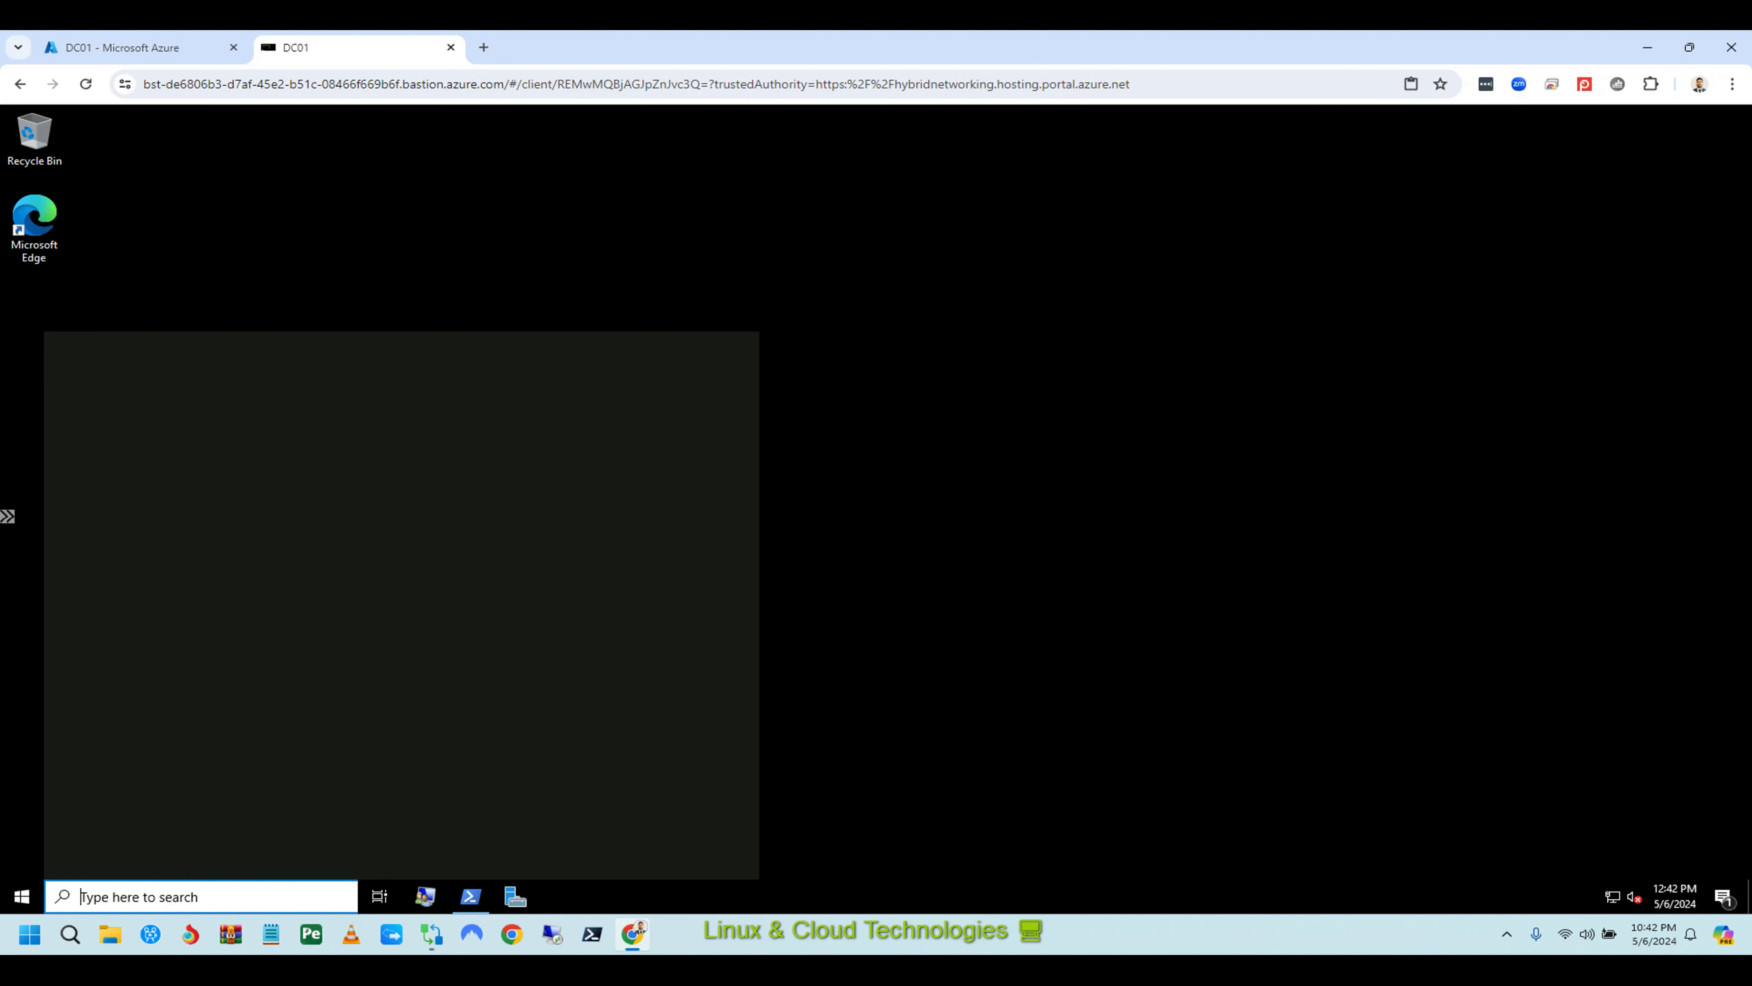
pyautogui.write('dsa.msc')
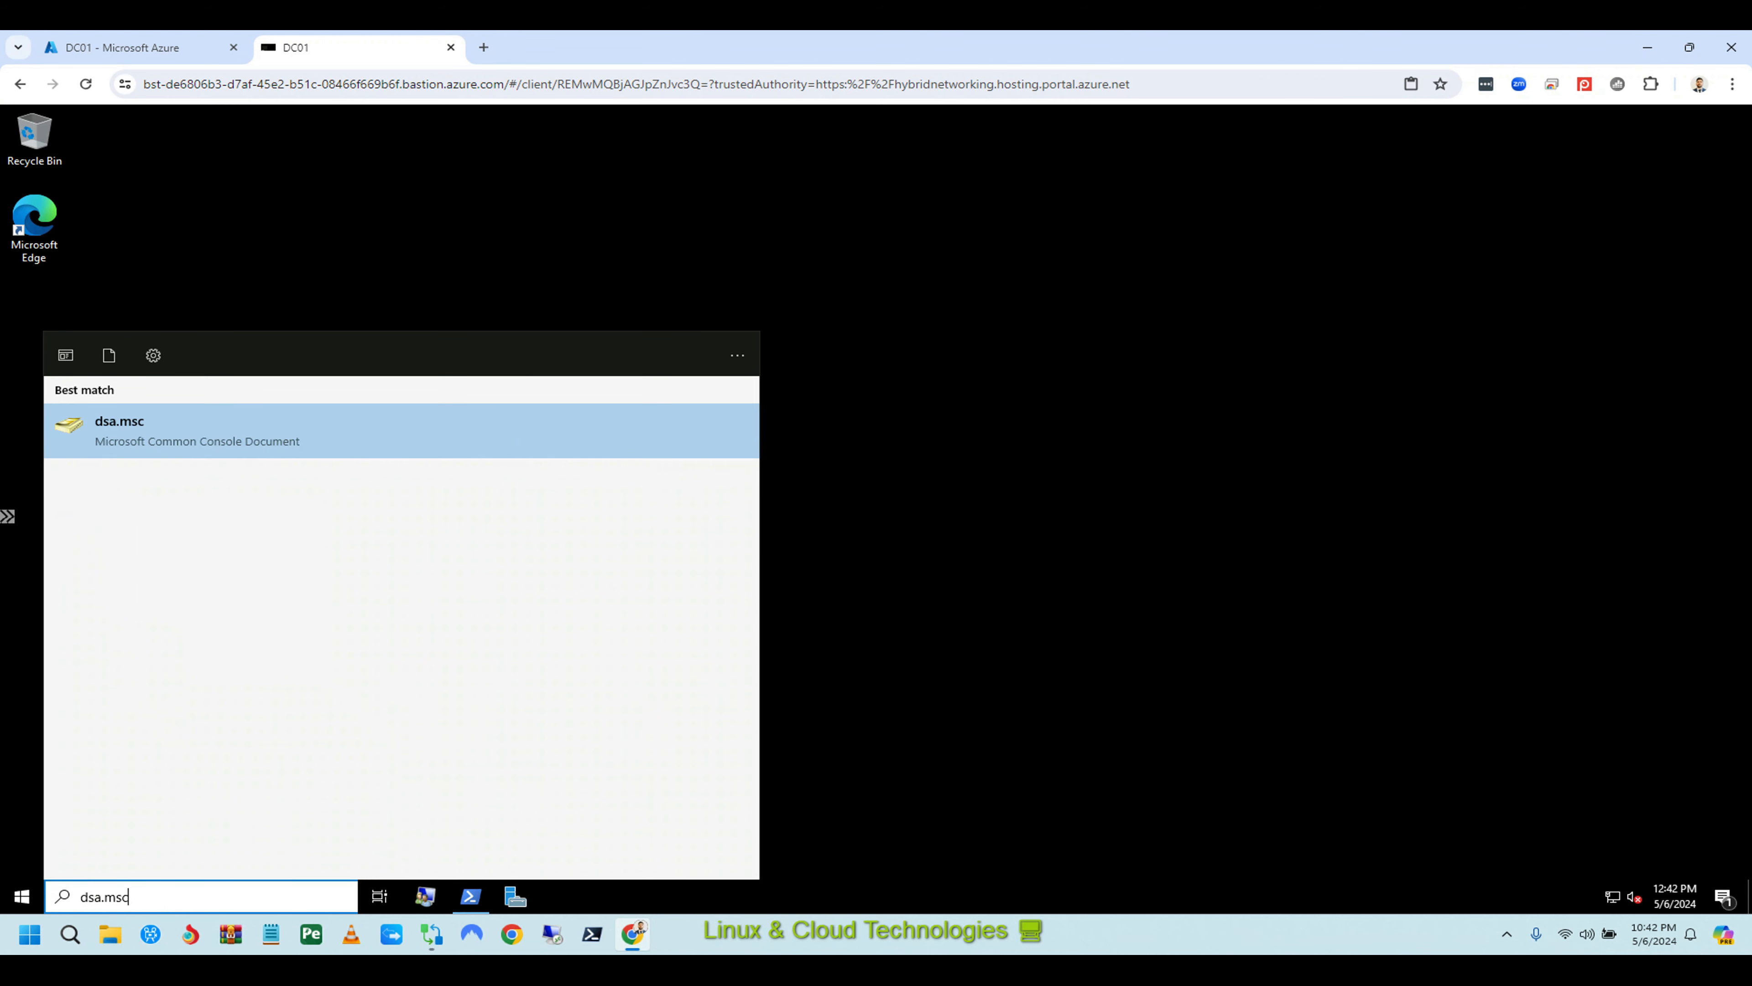
pyautogui.press('Return')
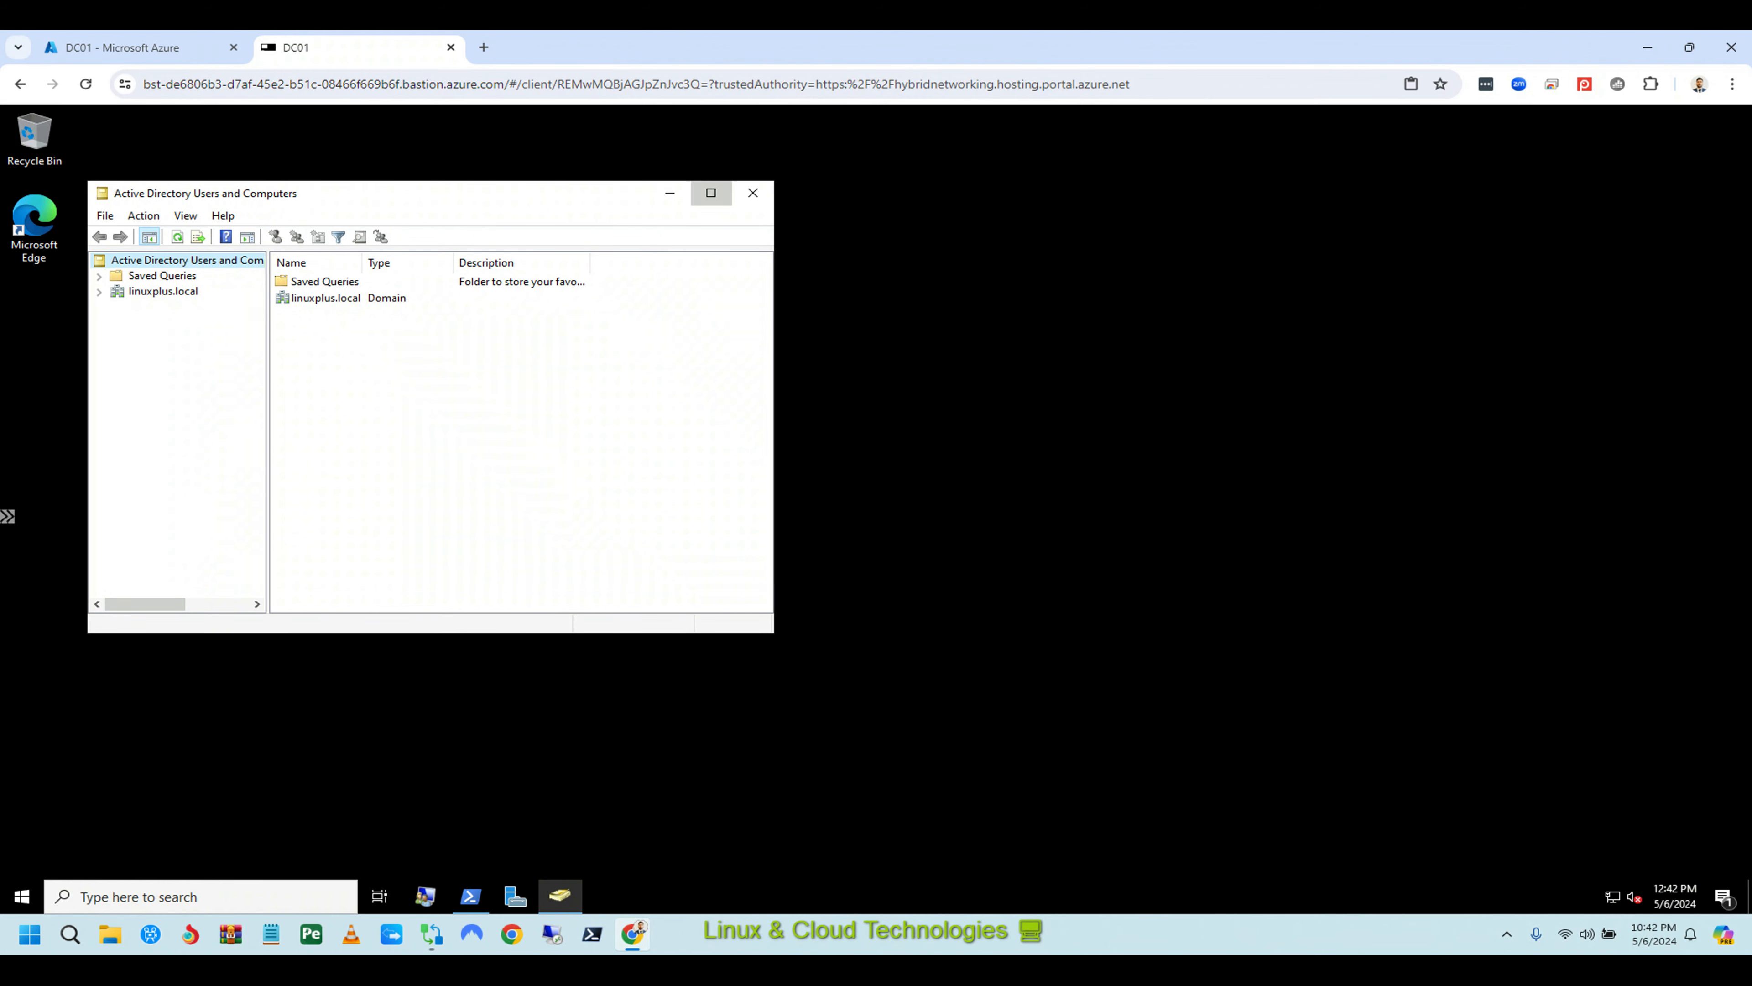
pyautogui.click(712, 192)
pyautogui.click(75, 209)
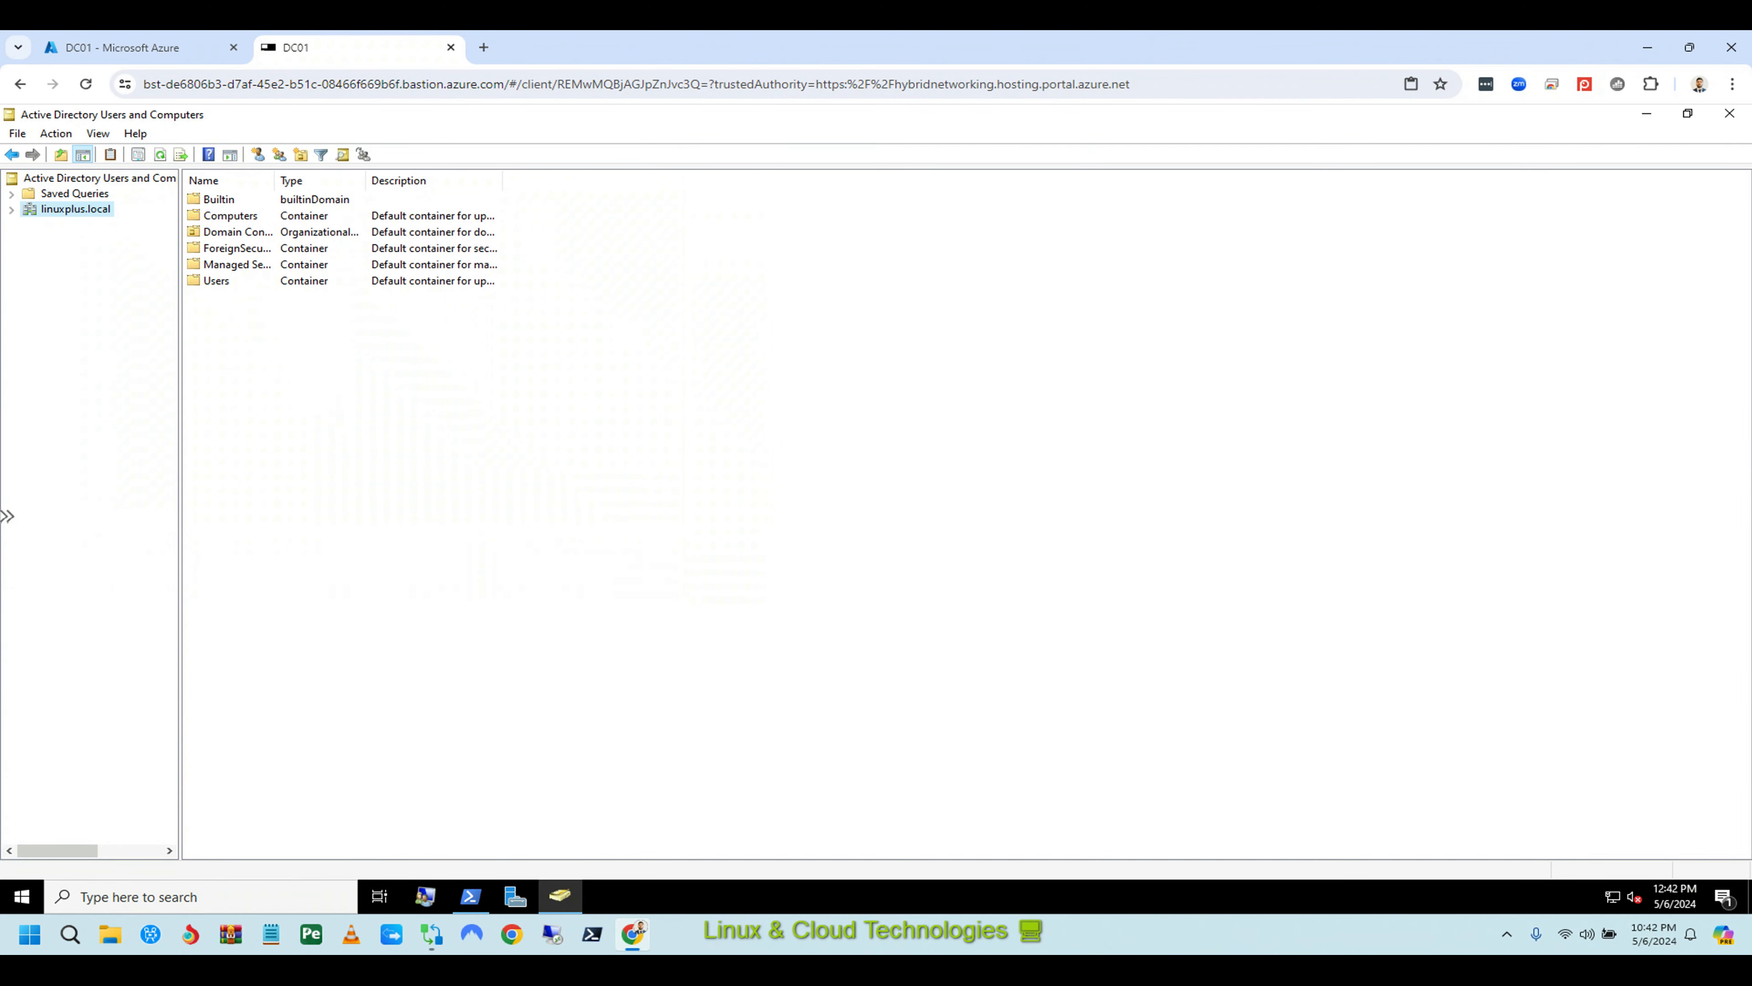
pyautogui.click(11, 209)
pyautogui.click(11, 209)
pyautogui.click(11, 209)
pyautogui.click(72, 301)
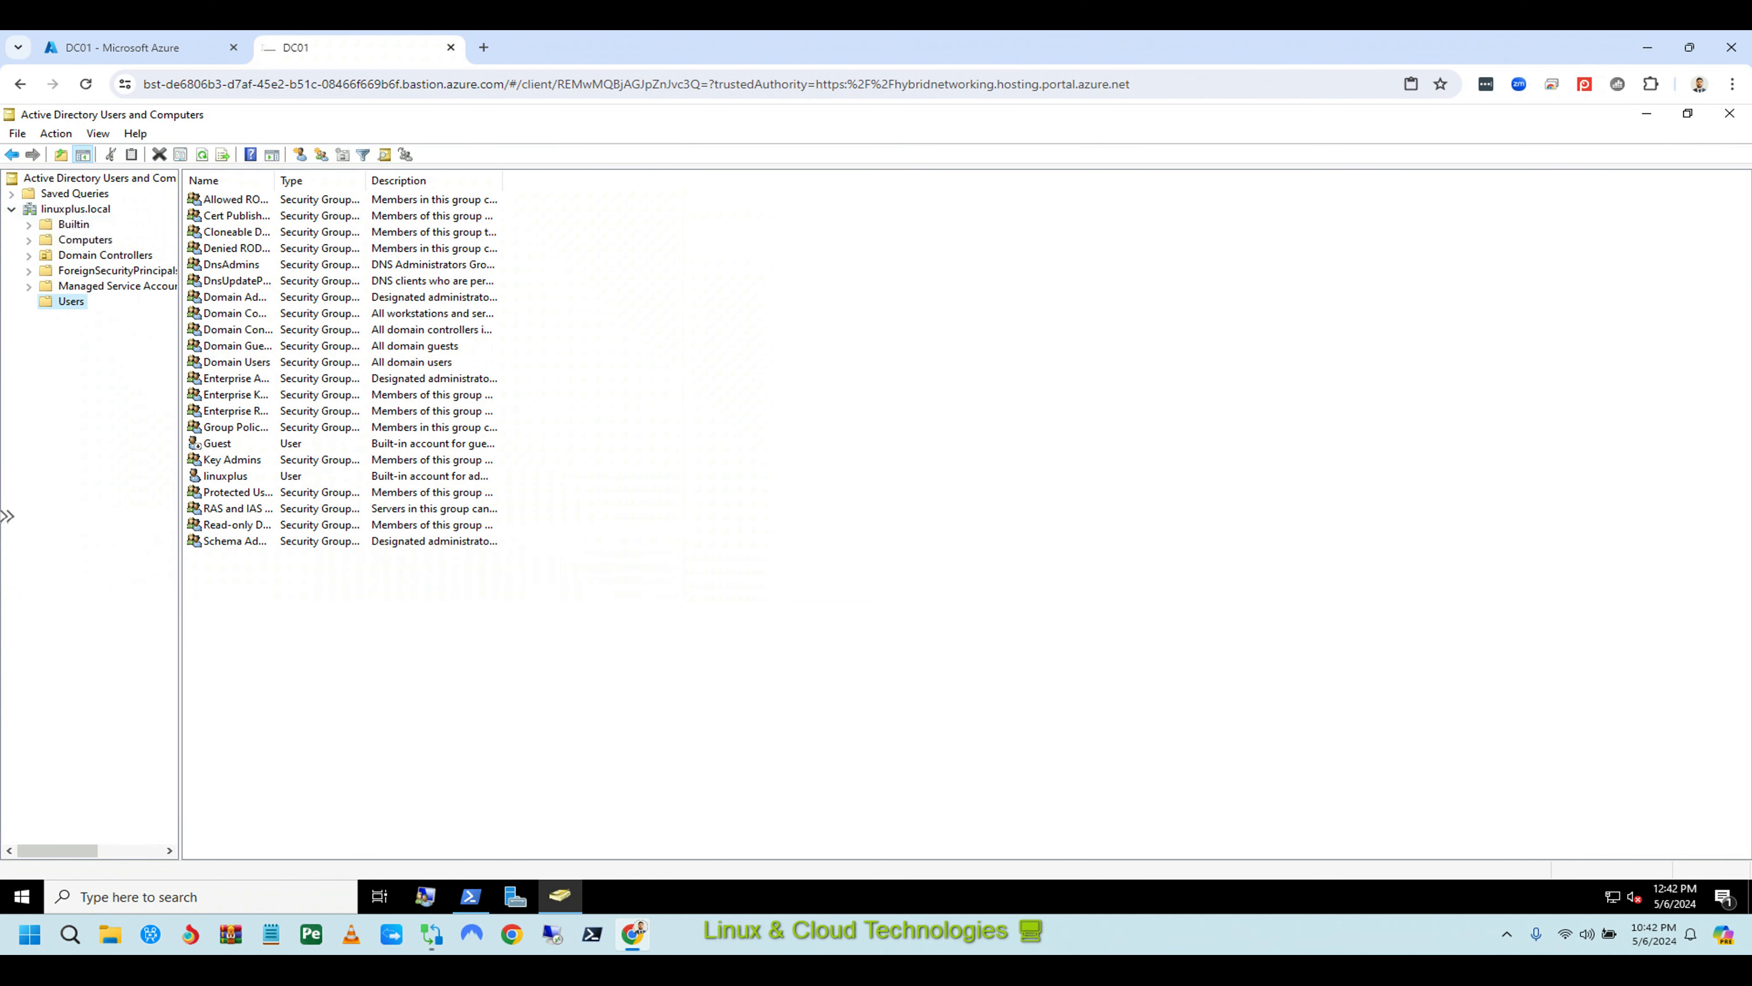
# Check the group memberships of the linuxplus user account and close its properties.
pyautogui.click(225, 476)
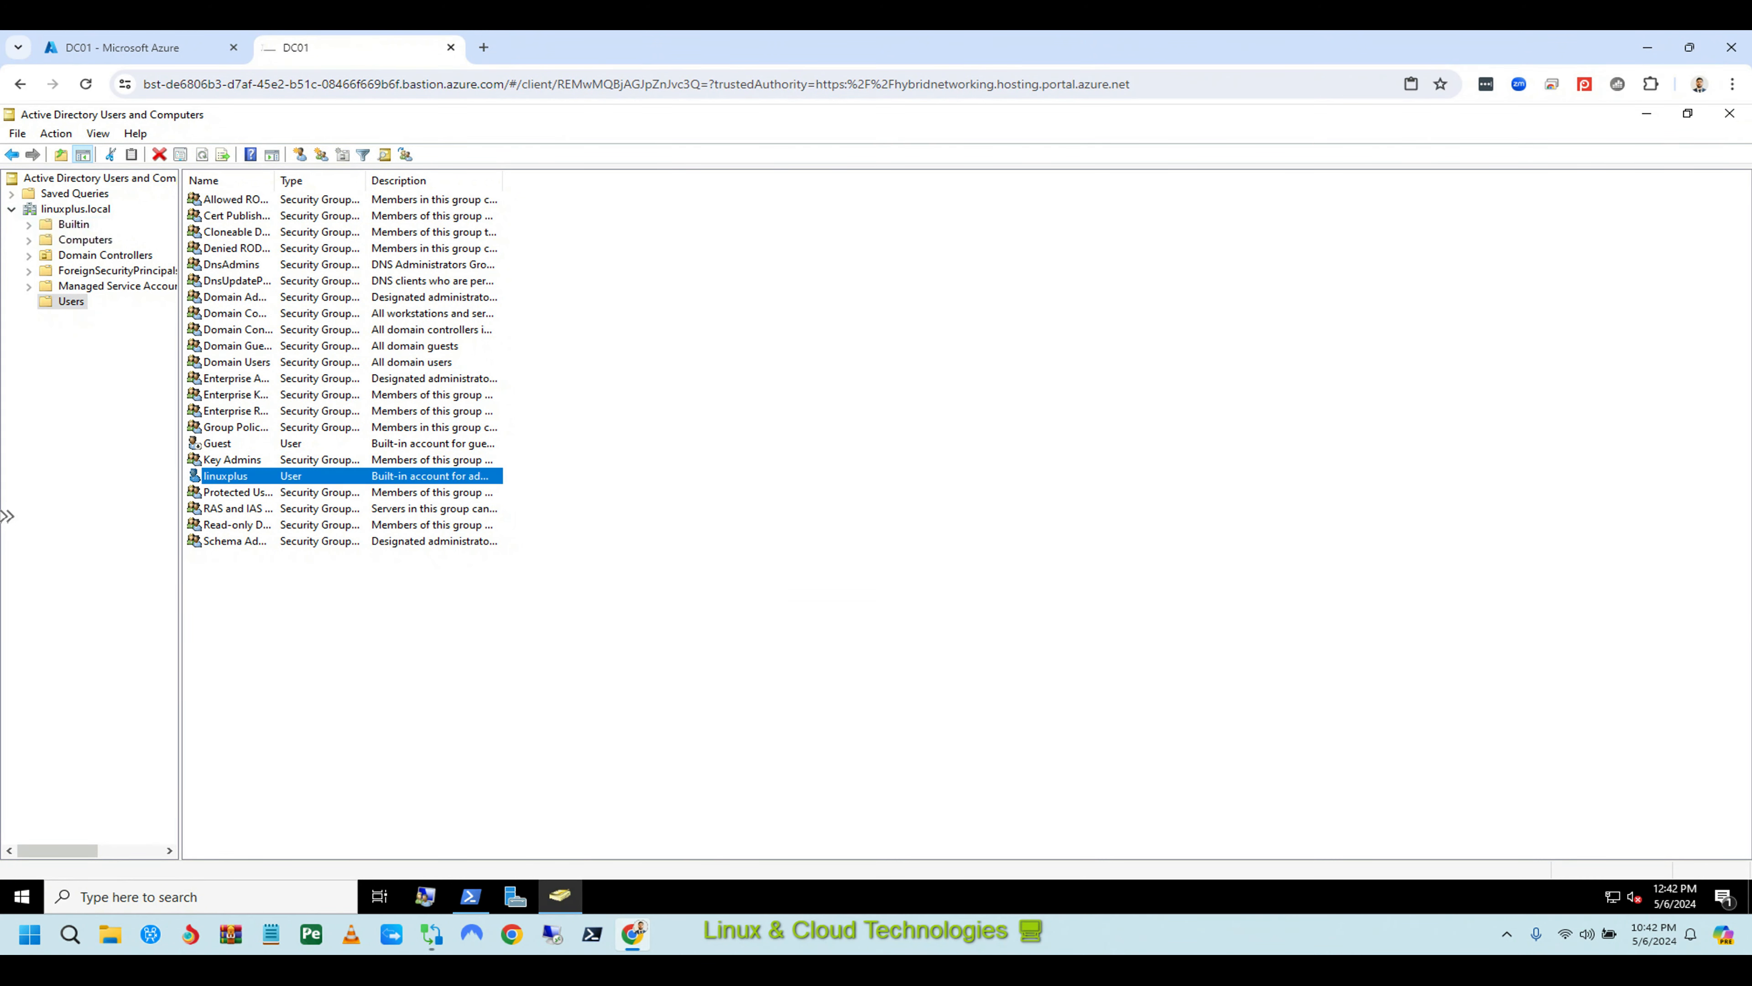
pyautogui.doubleClick(225, 477)
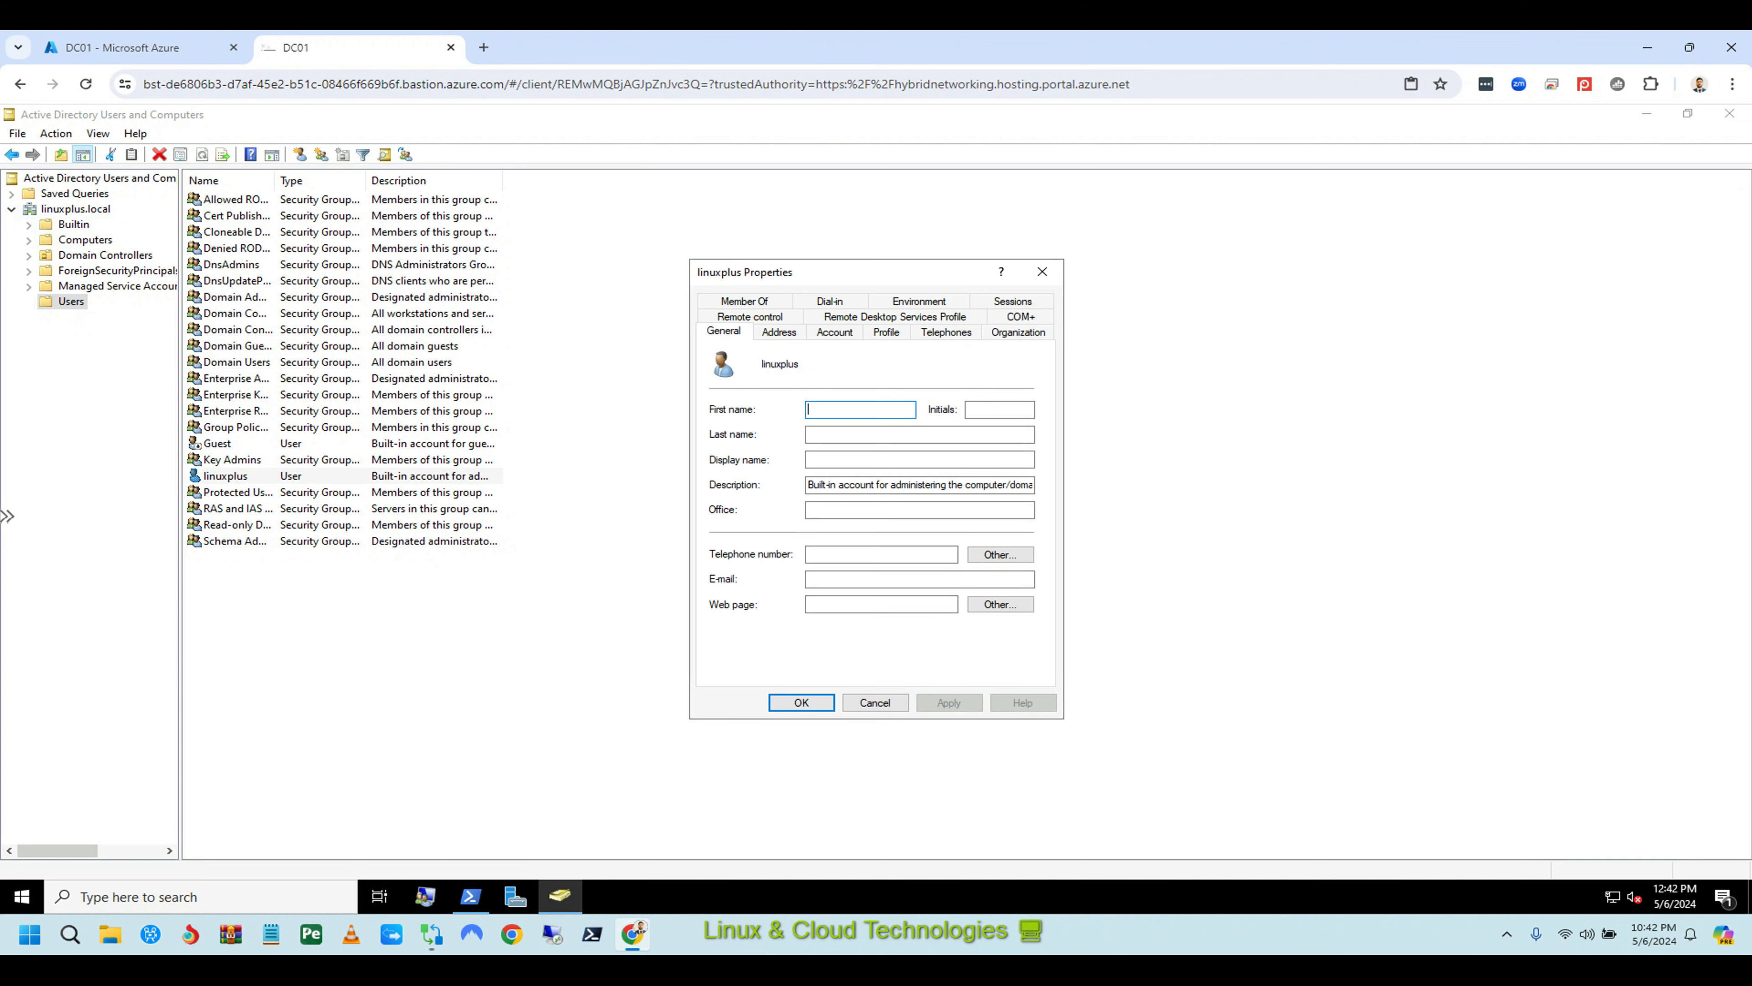
pyautogui.click(744, 301)
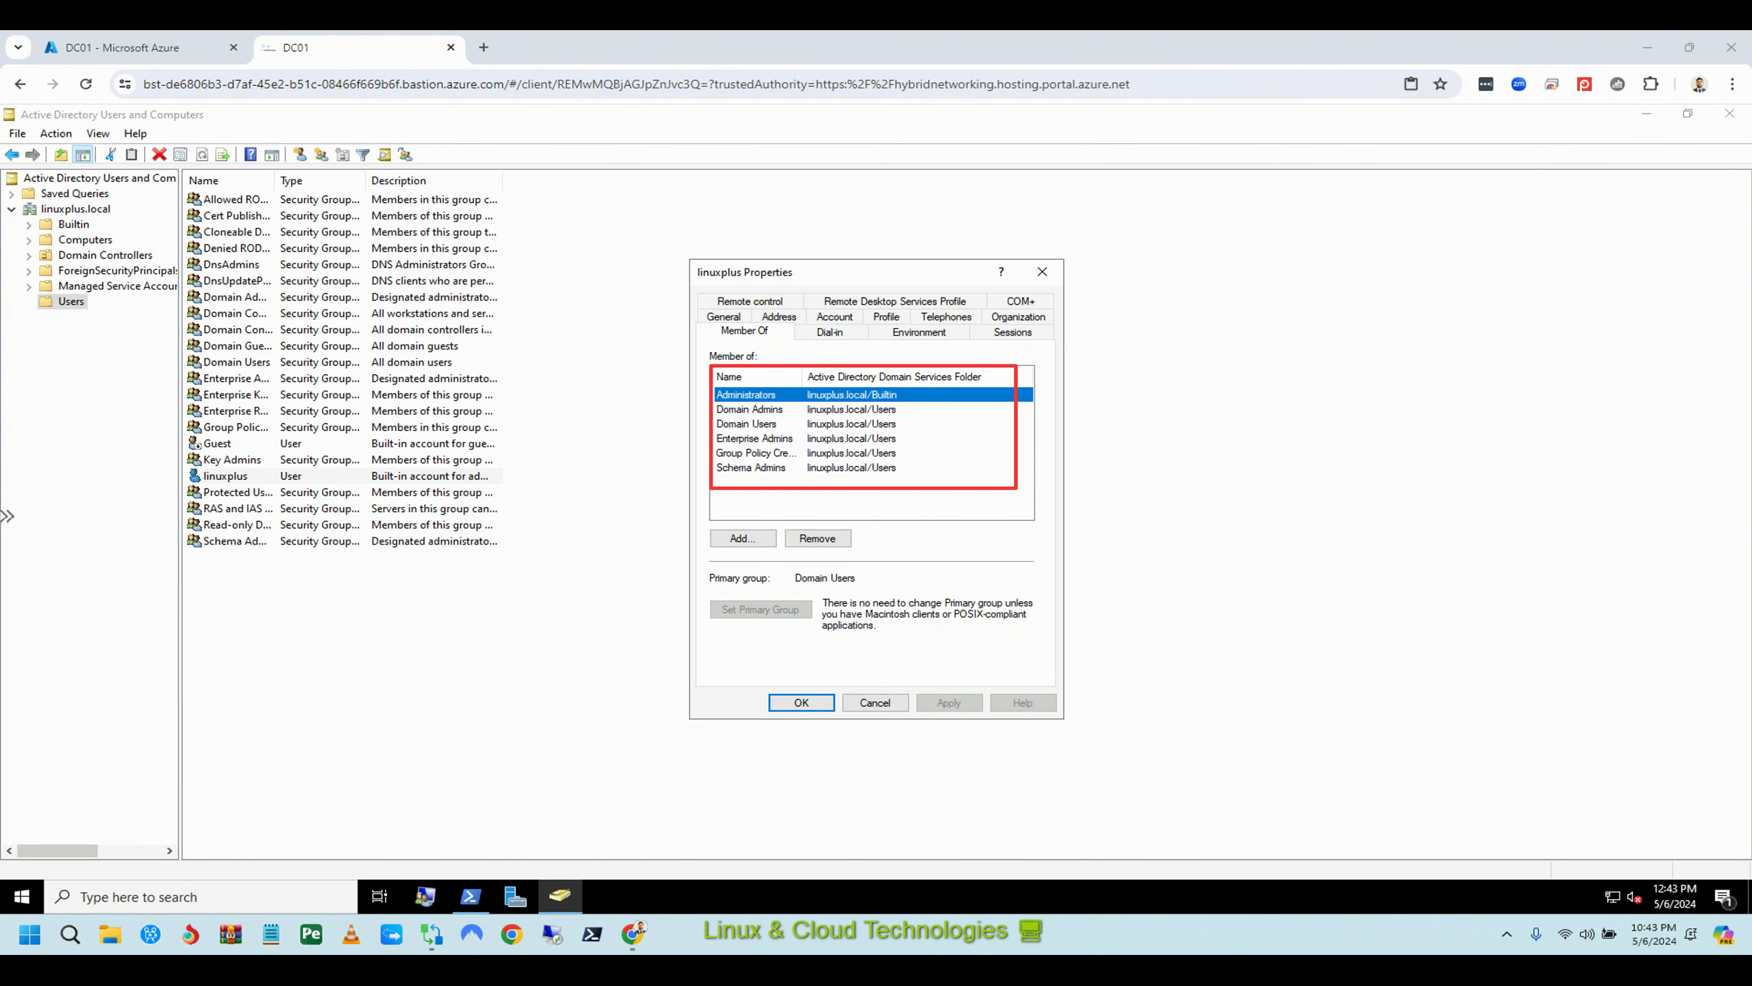
pyautogui.click(151, 47)
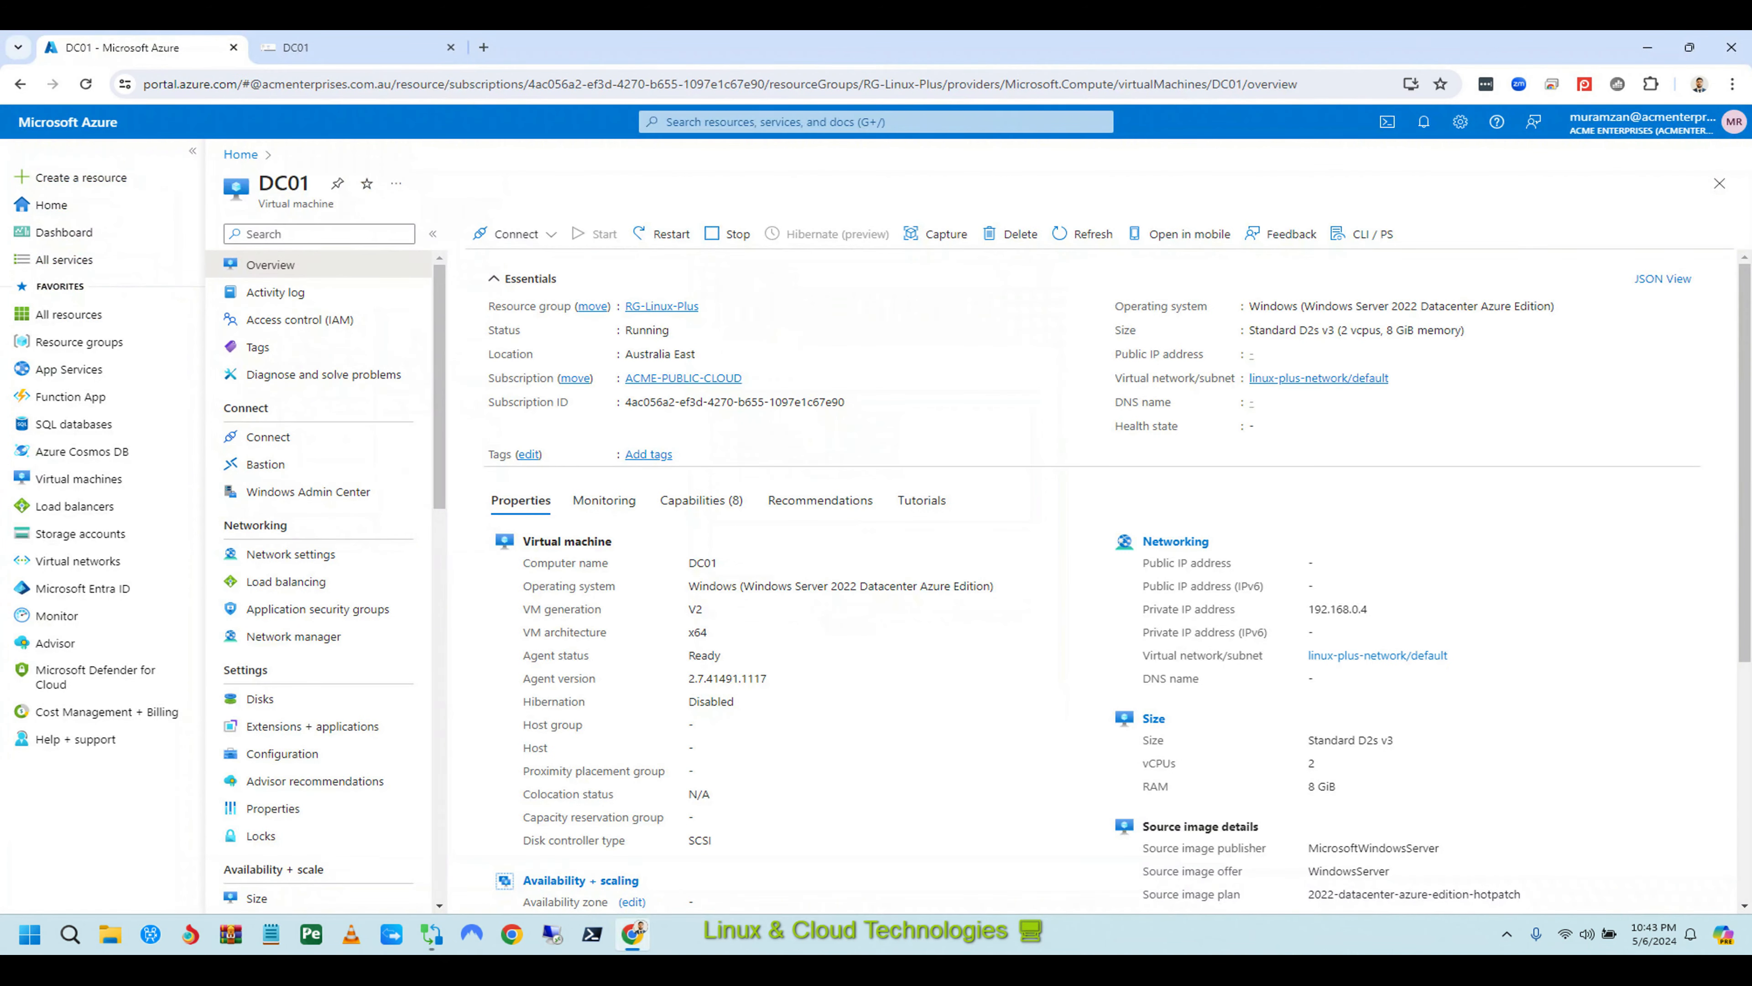
pyautogui.click(345, 48)
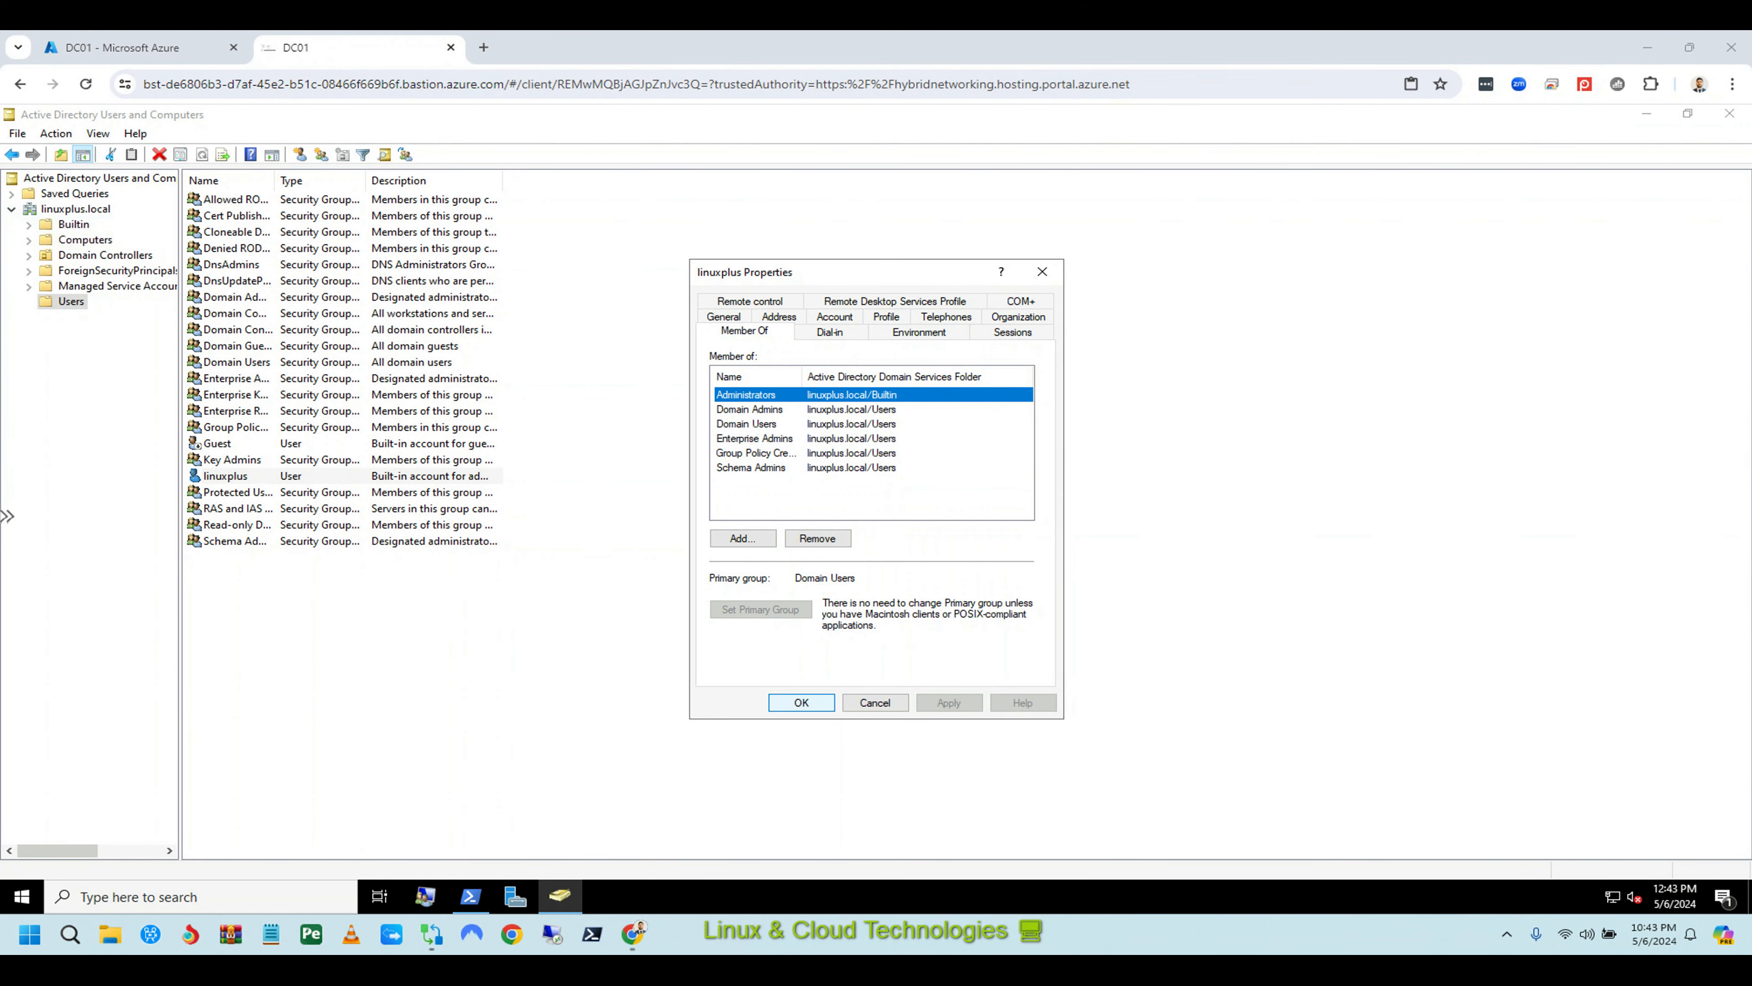
pyautogui.click(801, 702)
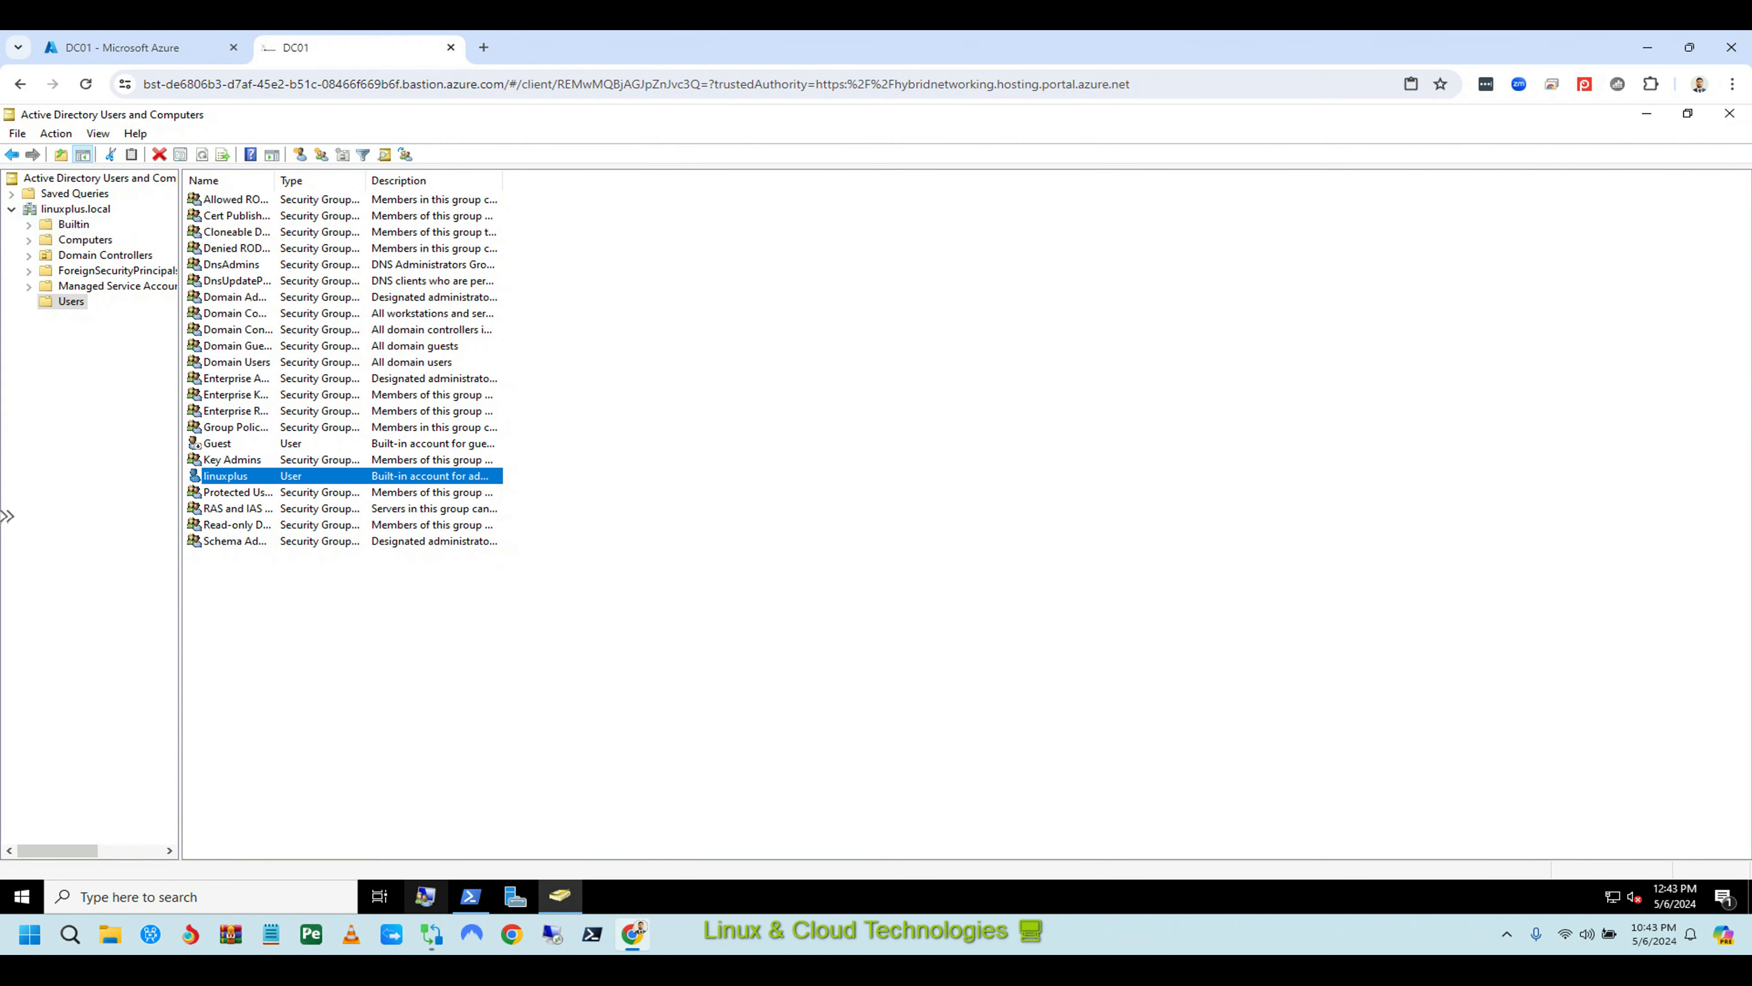
# Open This PC in File Explorer and bring up the server's system properties.
pyautogui.click(201, 897)
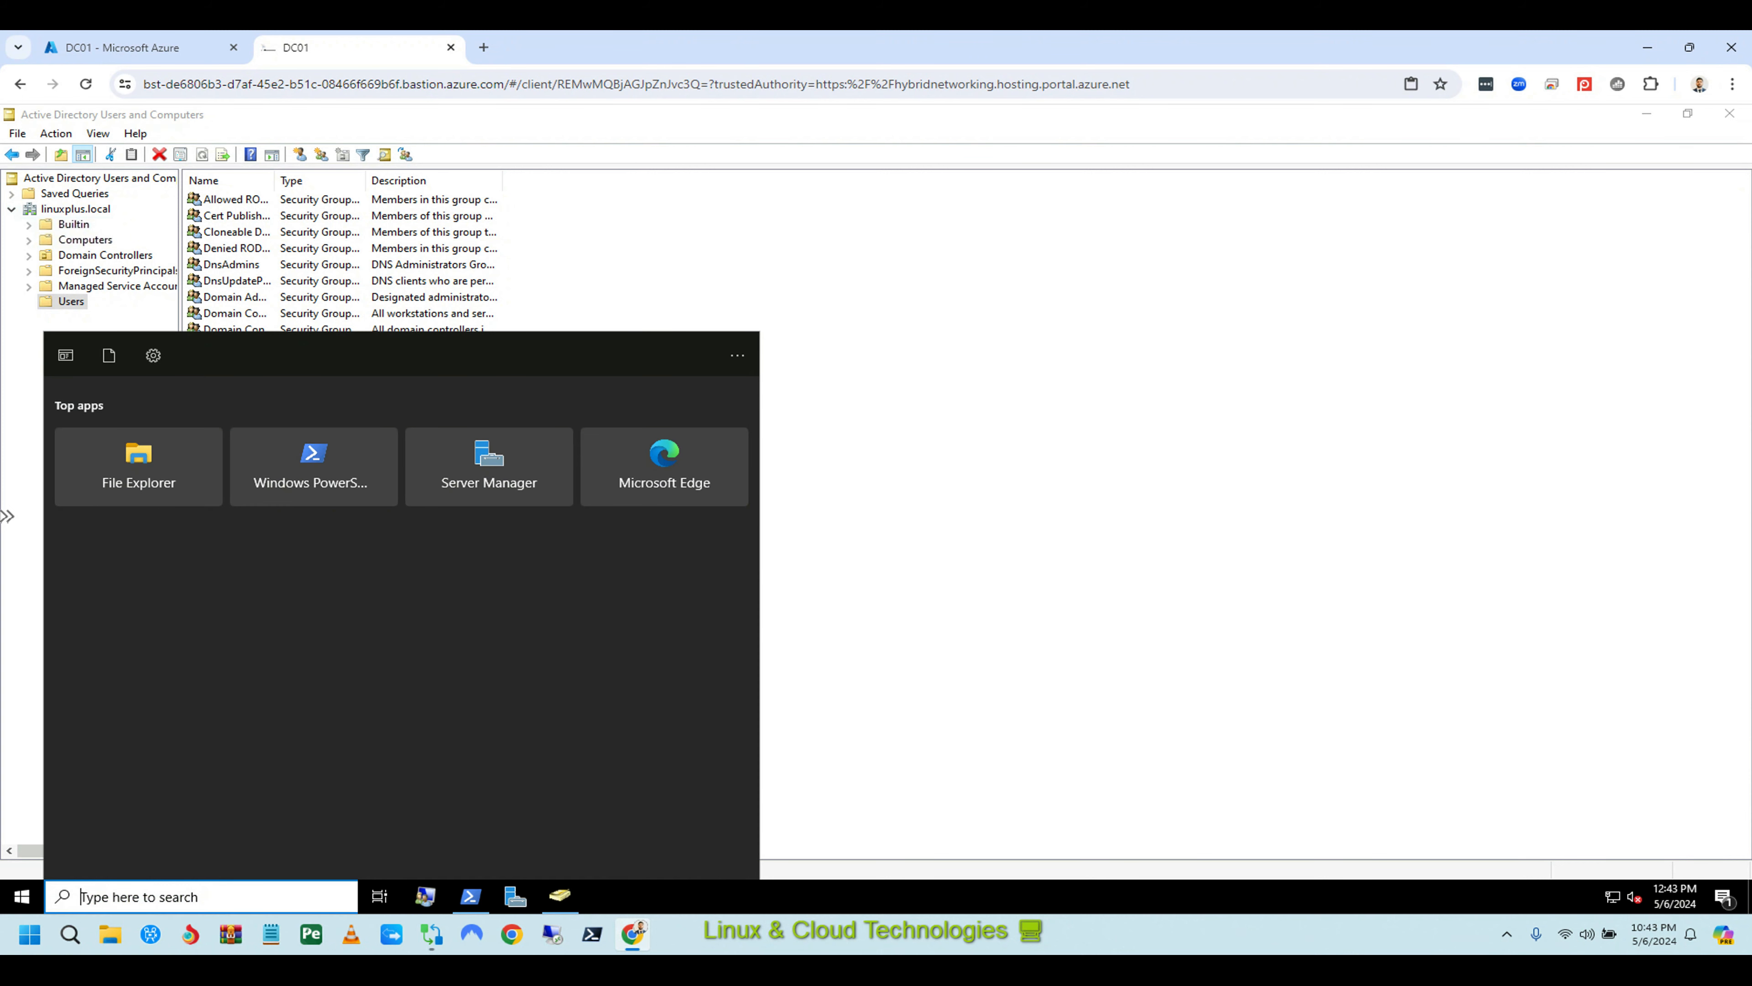
pyautogui.click(22, 897)
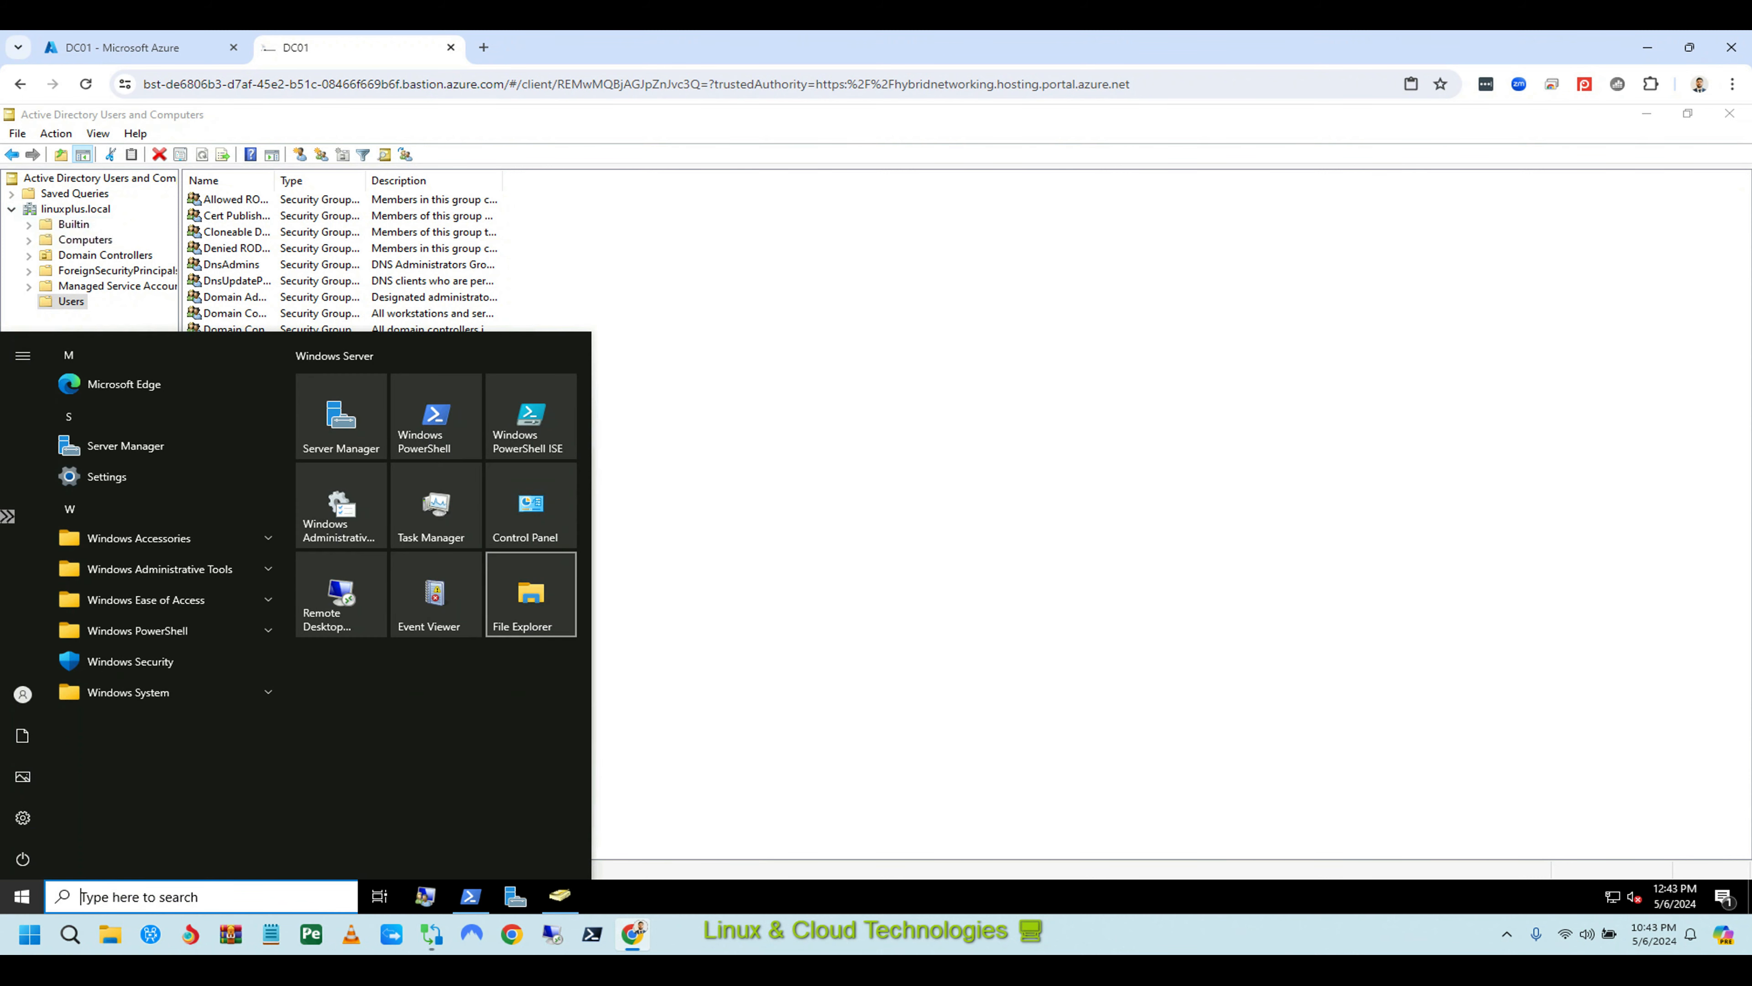
pyautogui.click(531, 594)
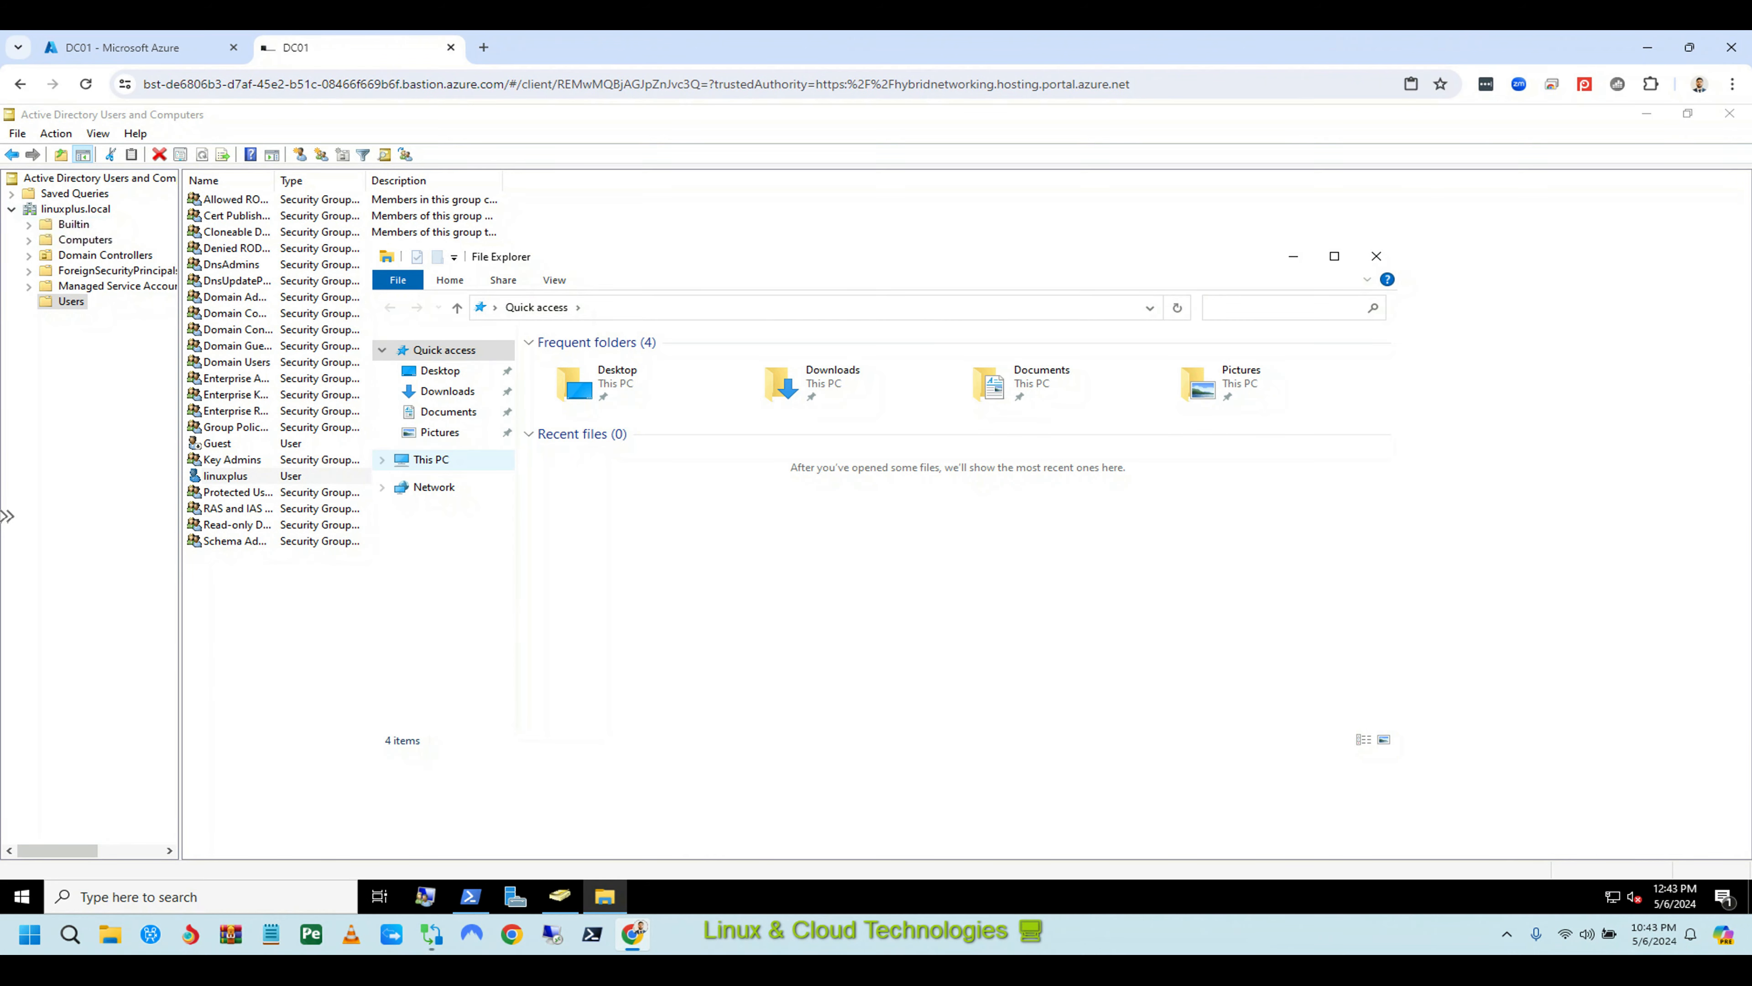
pyautogui.click(431, 459)
pyautogui.rightClick(858, 618)
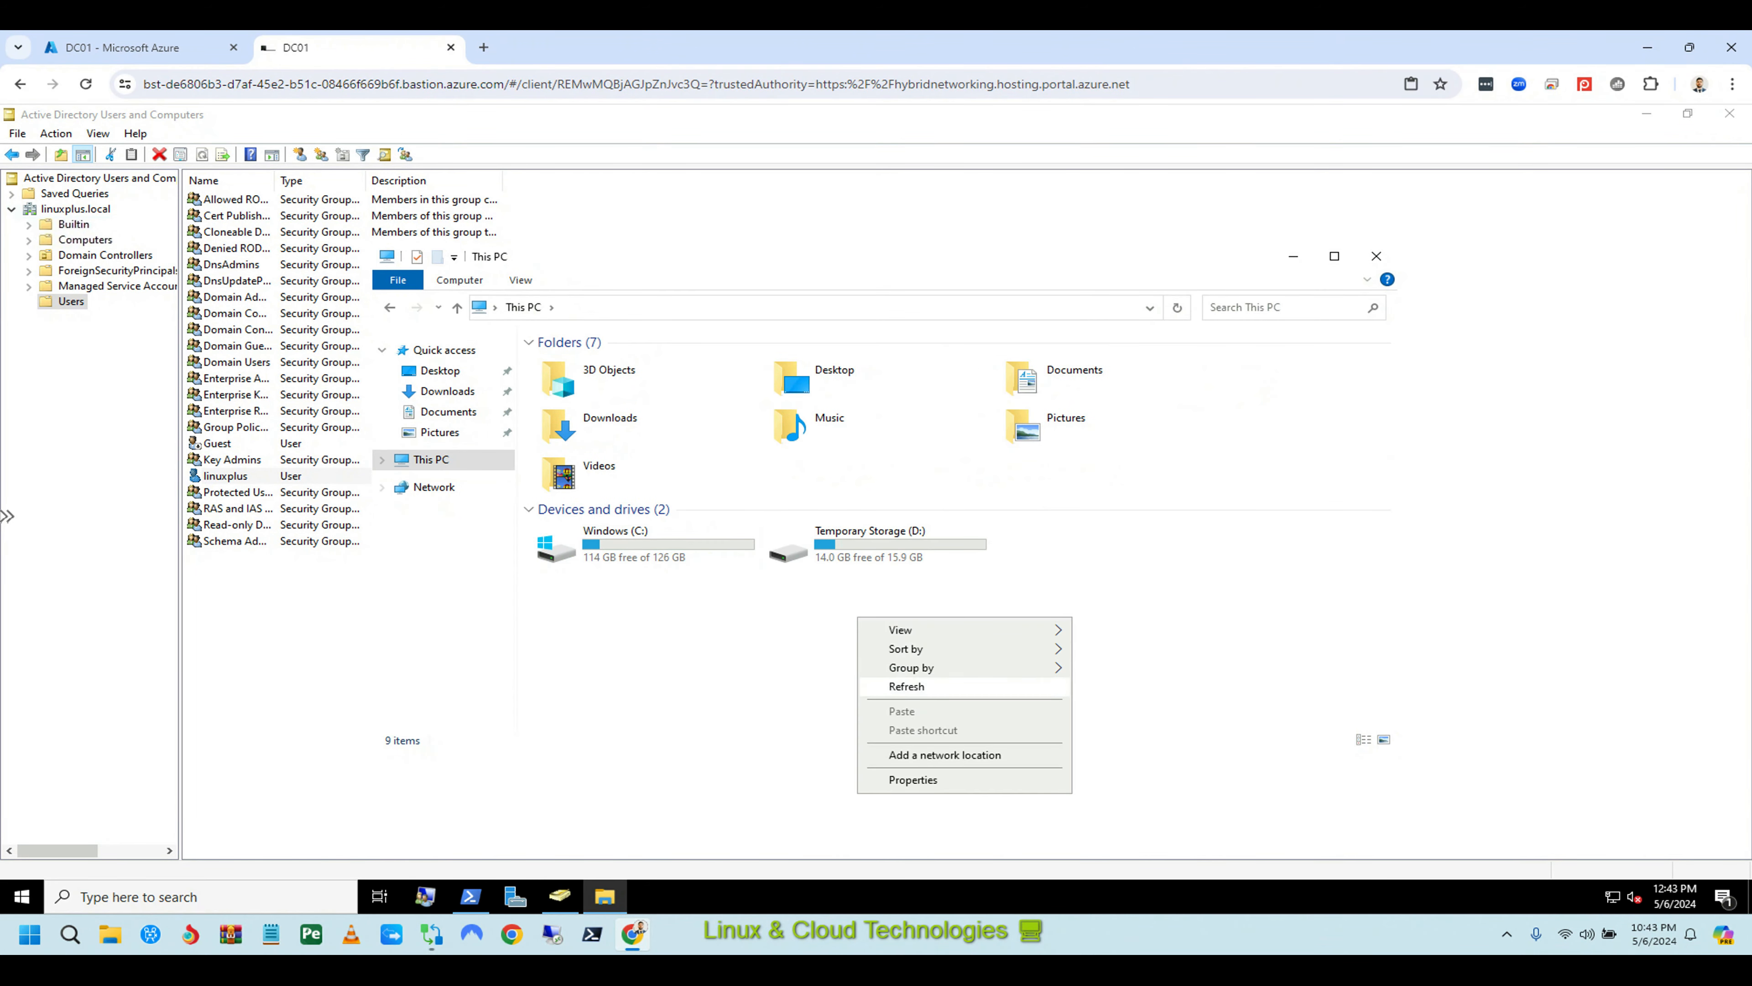
pyautogui.click(911, 780)
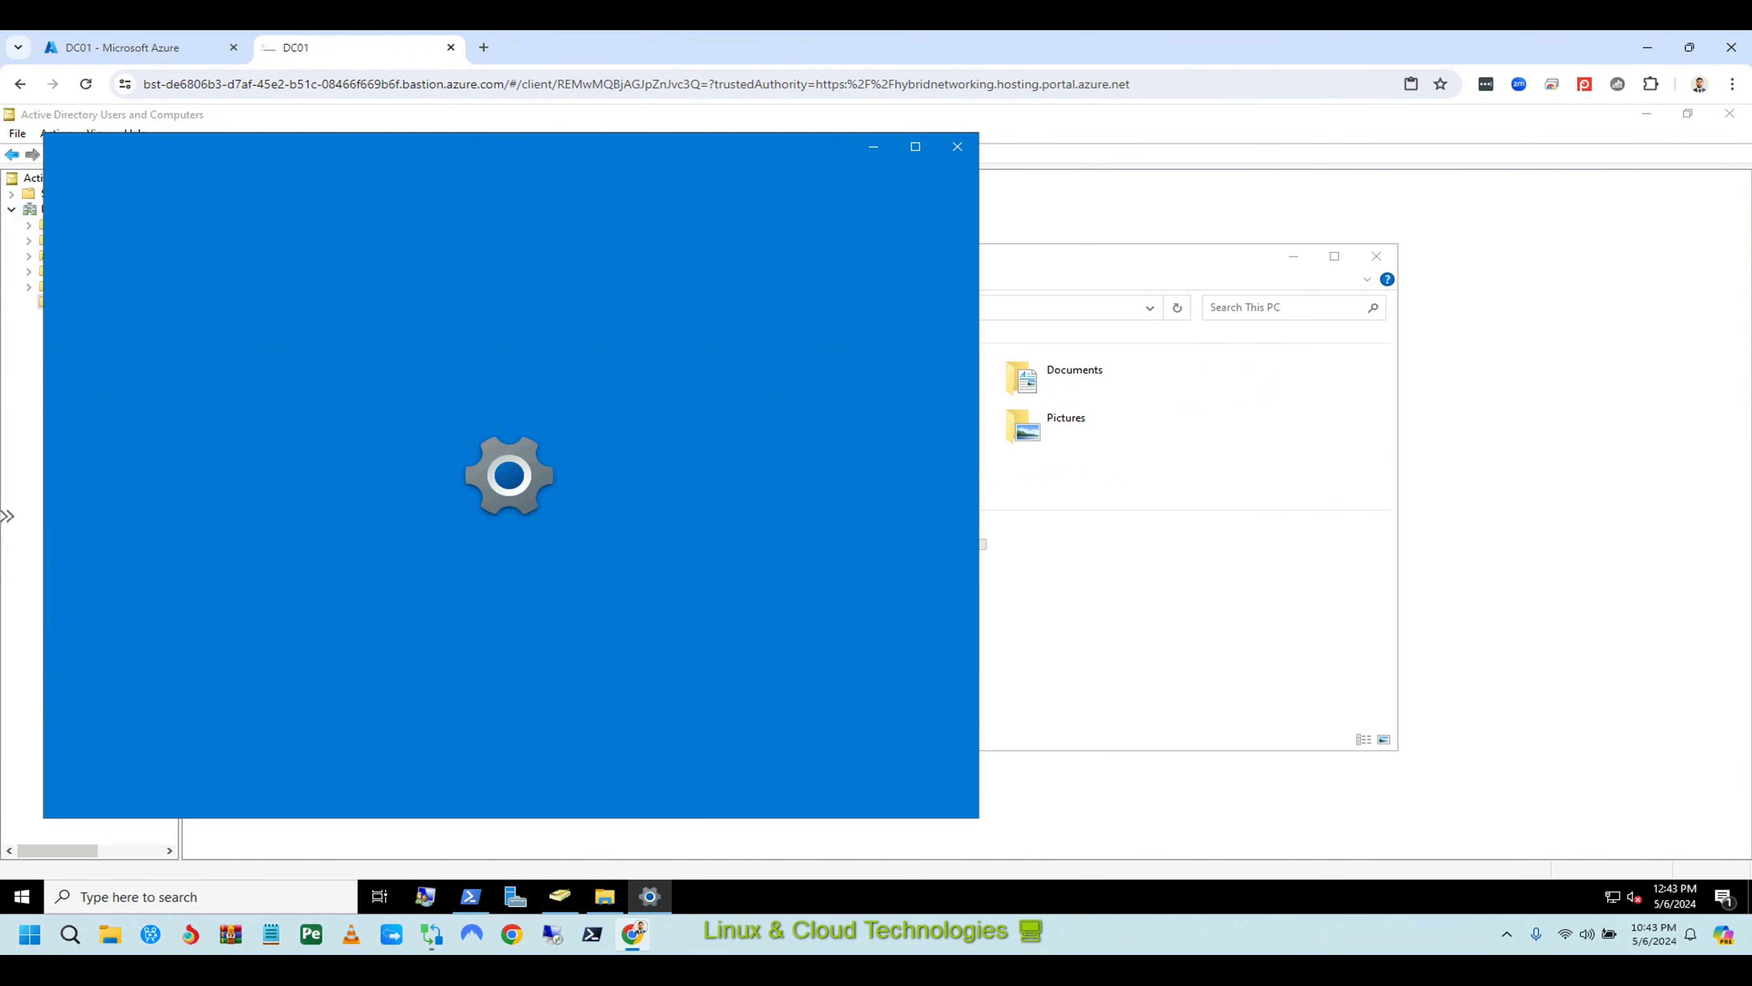
# Check the full computer name and domain through the advanced system settings, and close System Properties and Settings.
pyautogui.scroll(-5, 655, 510)
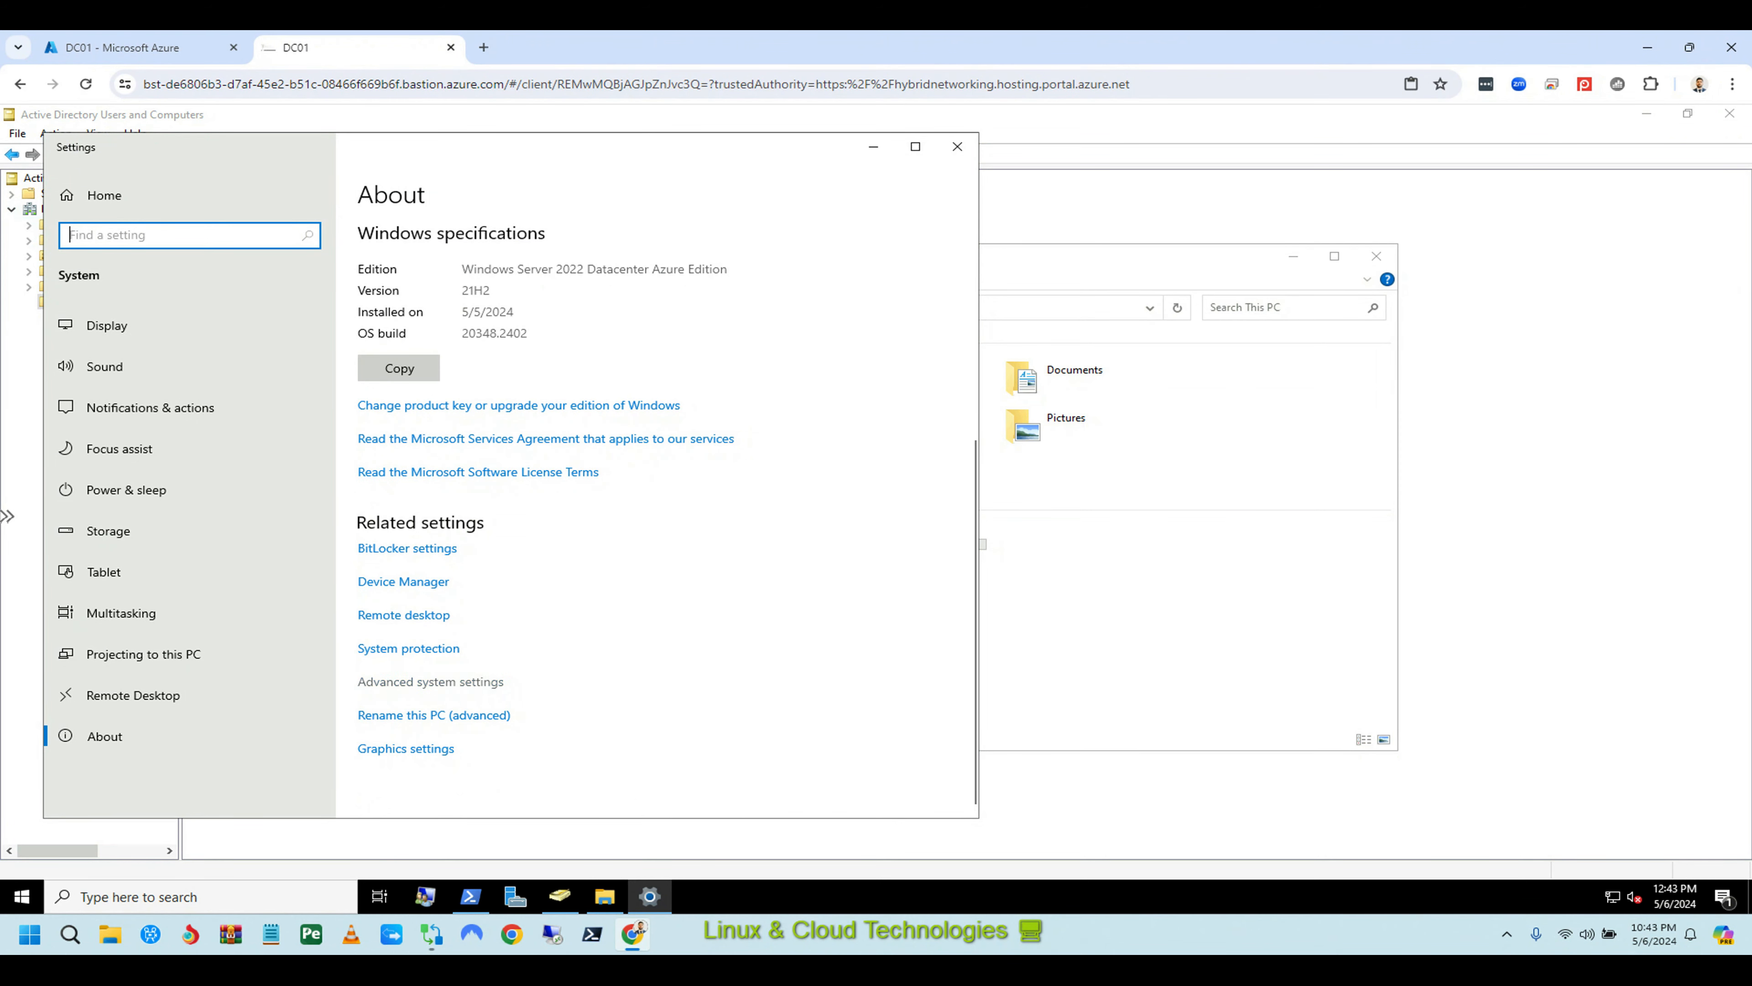
pyautogui.click(430, 681)
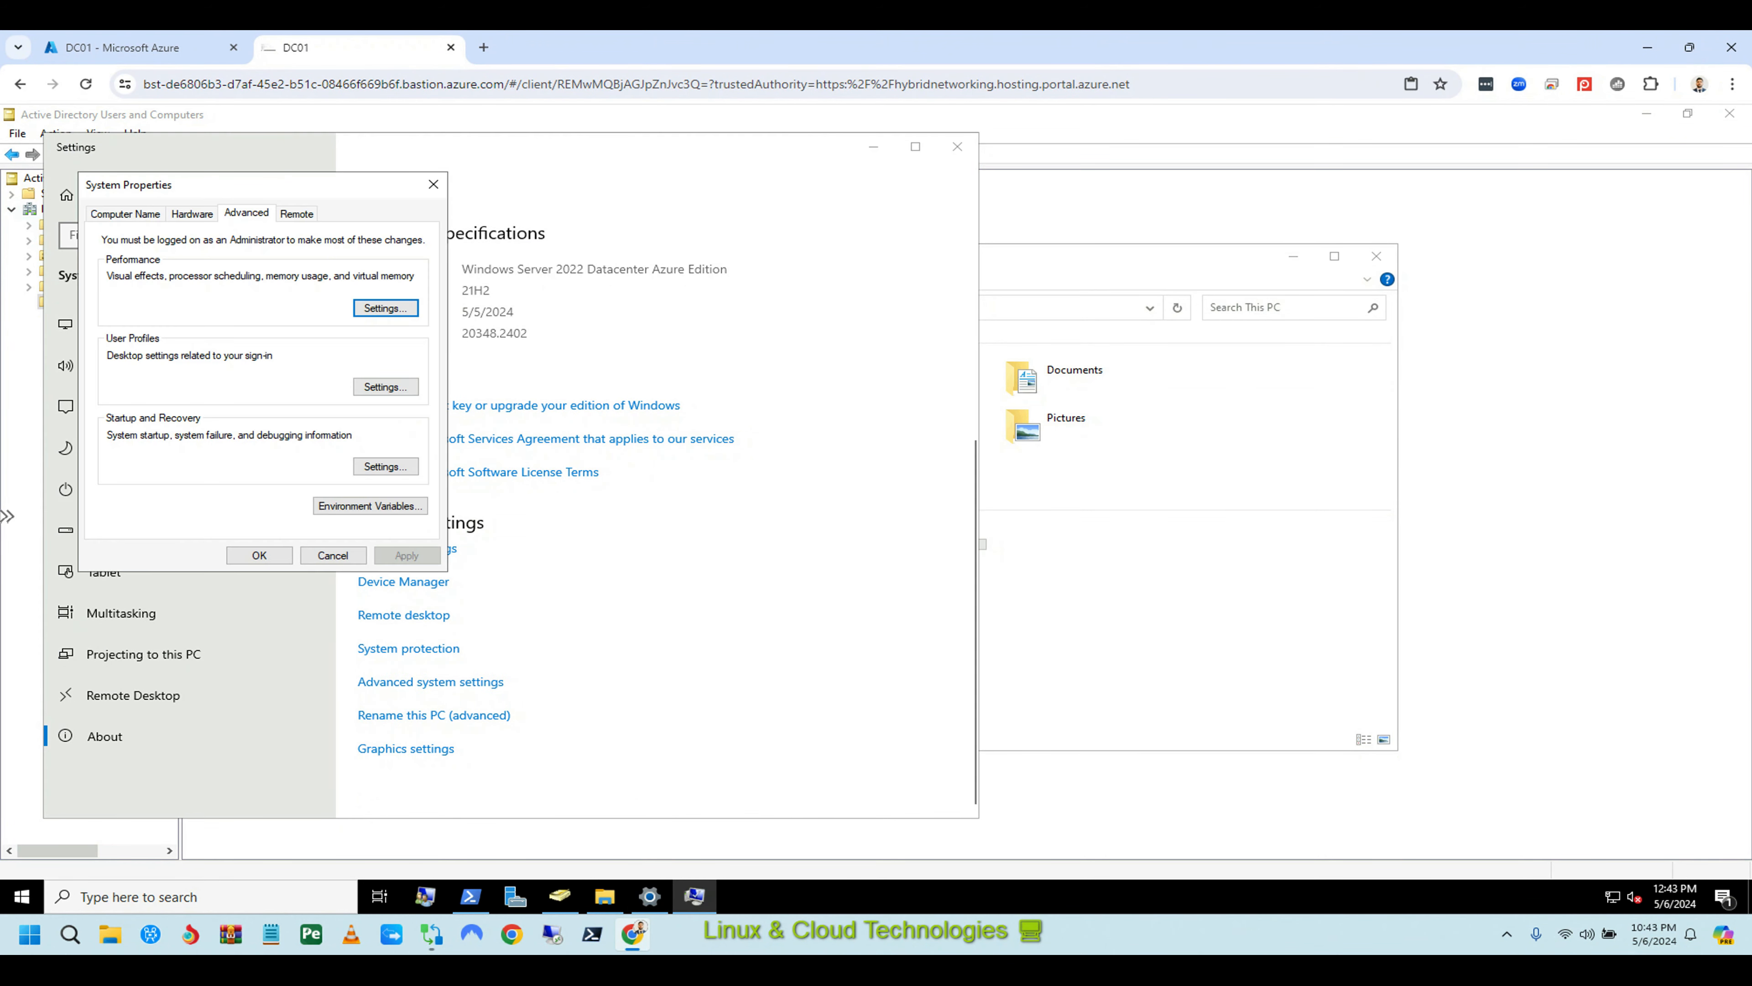
pyautogui.click(125, 214)
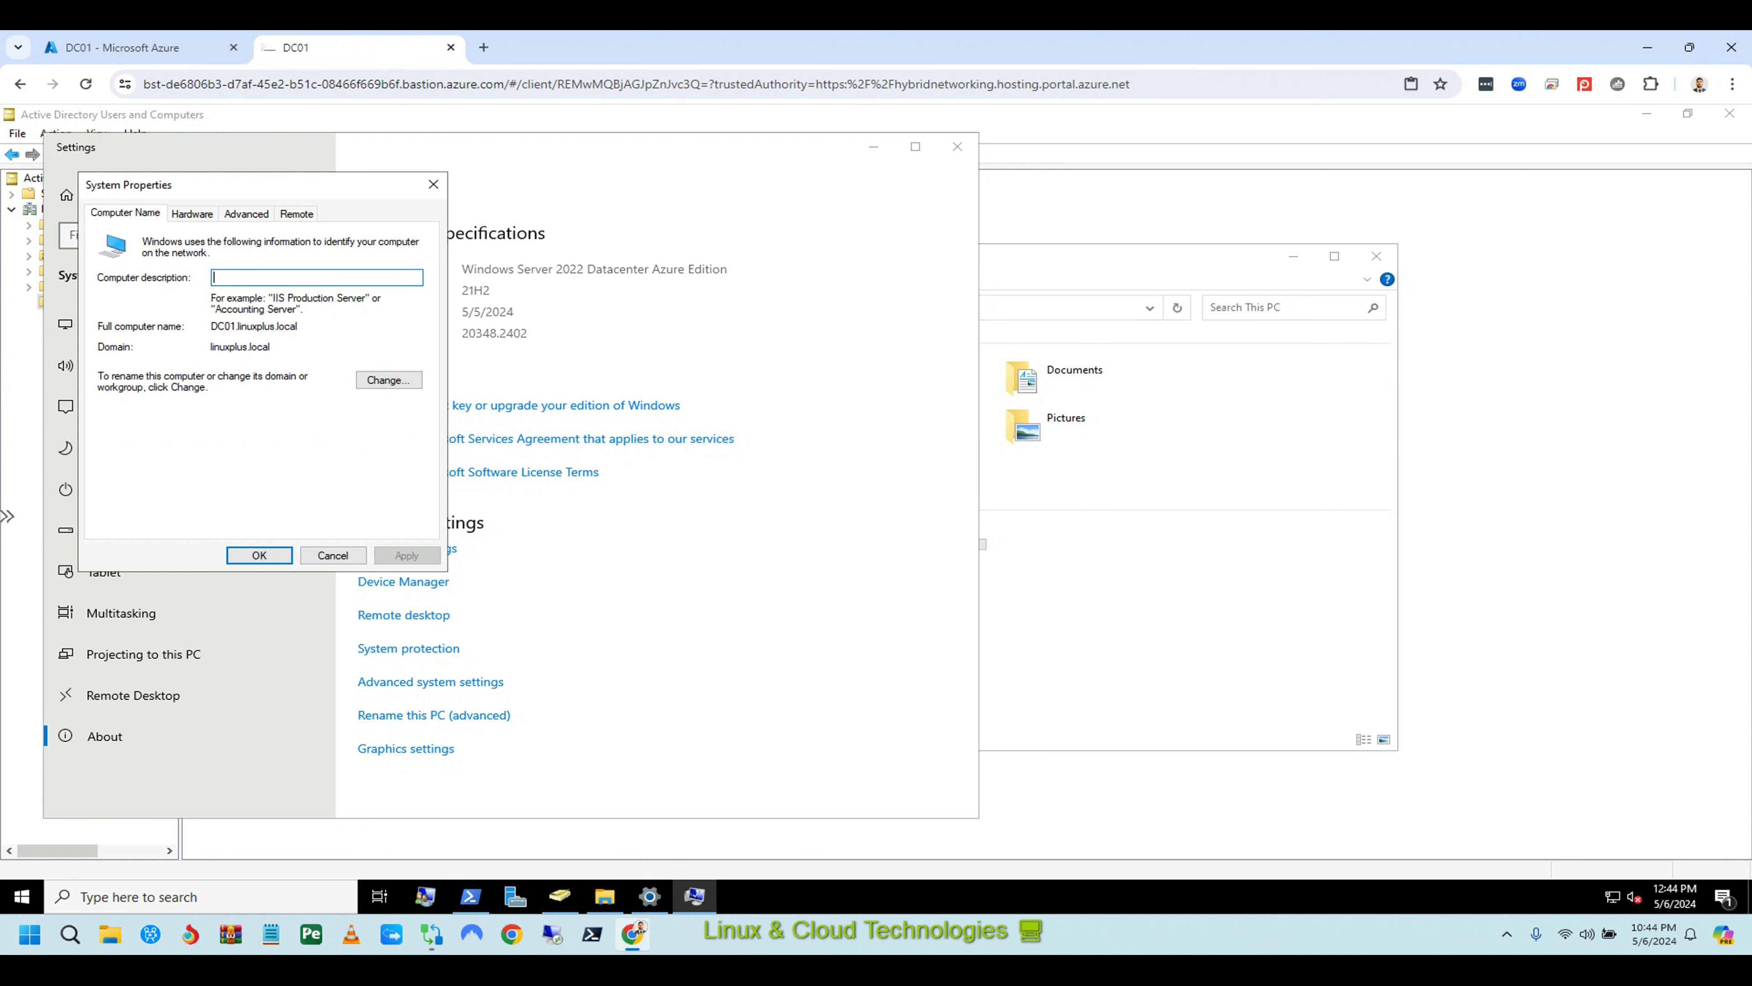
pyautogui.moveTo(207, 184); pyautogui.dragTo(1094, 251)
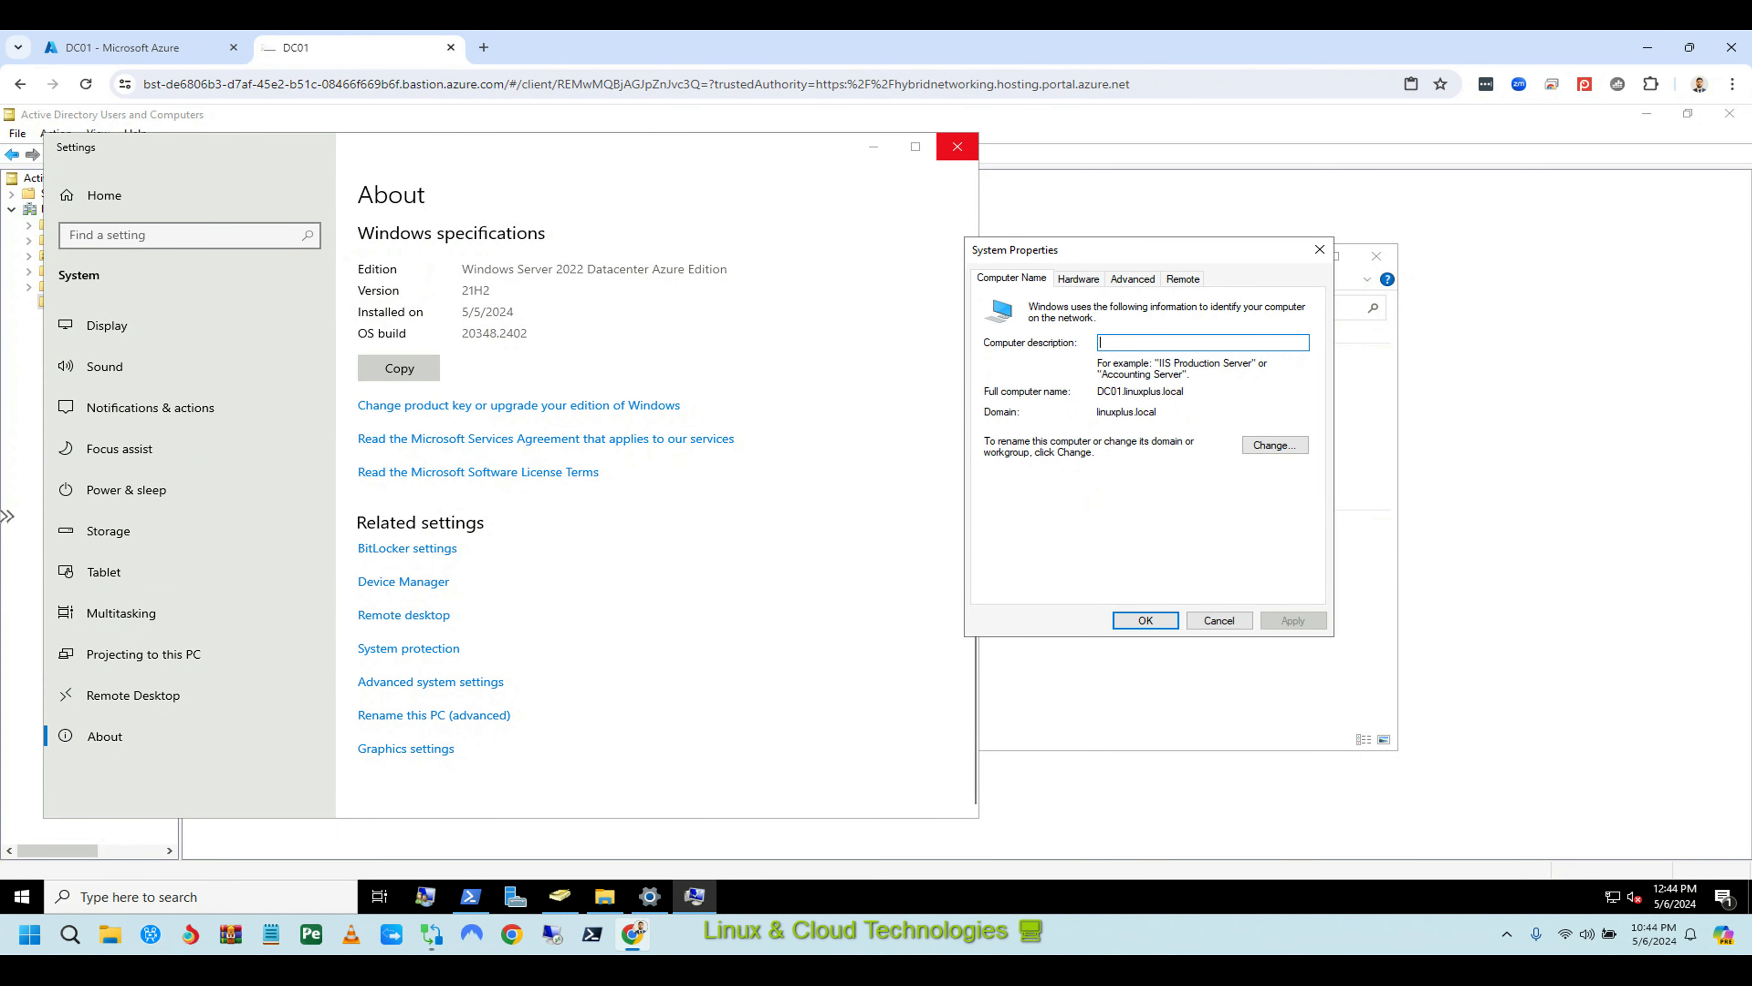
pyautogui.click(957, 147)
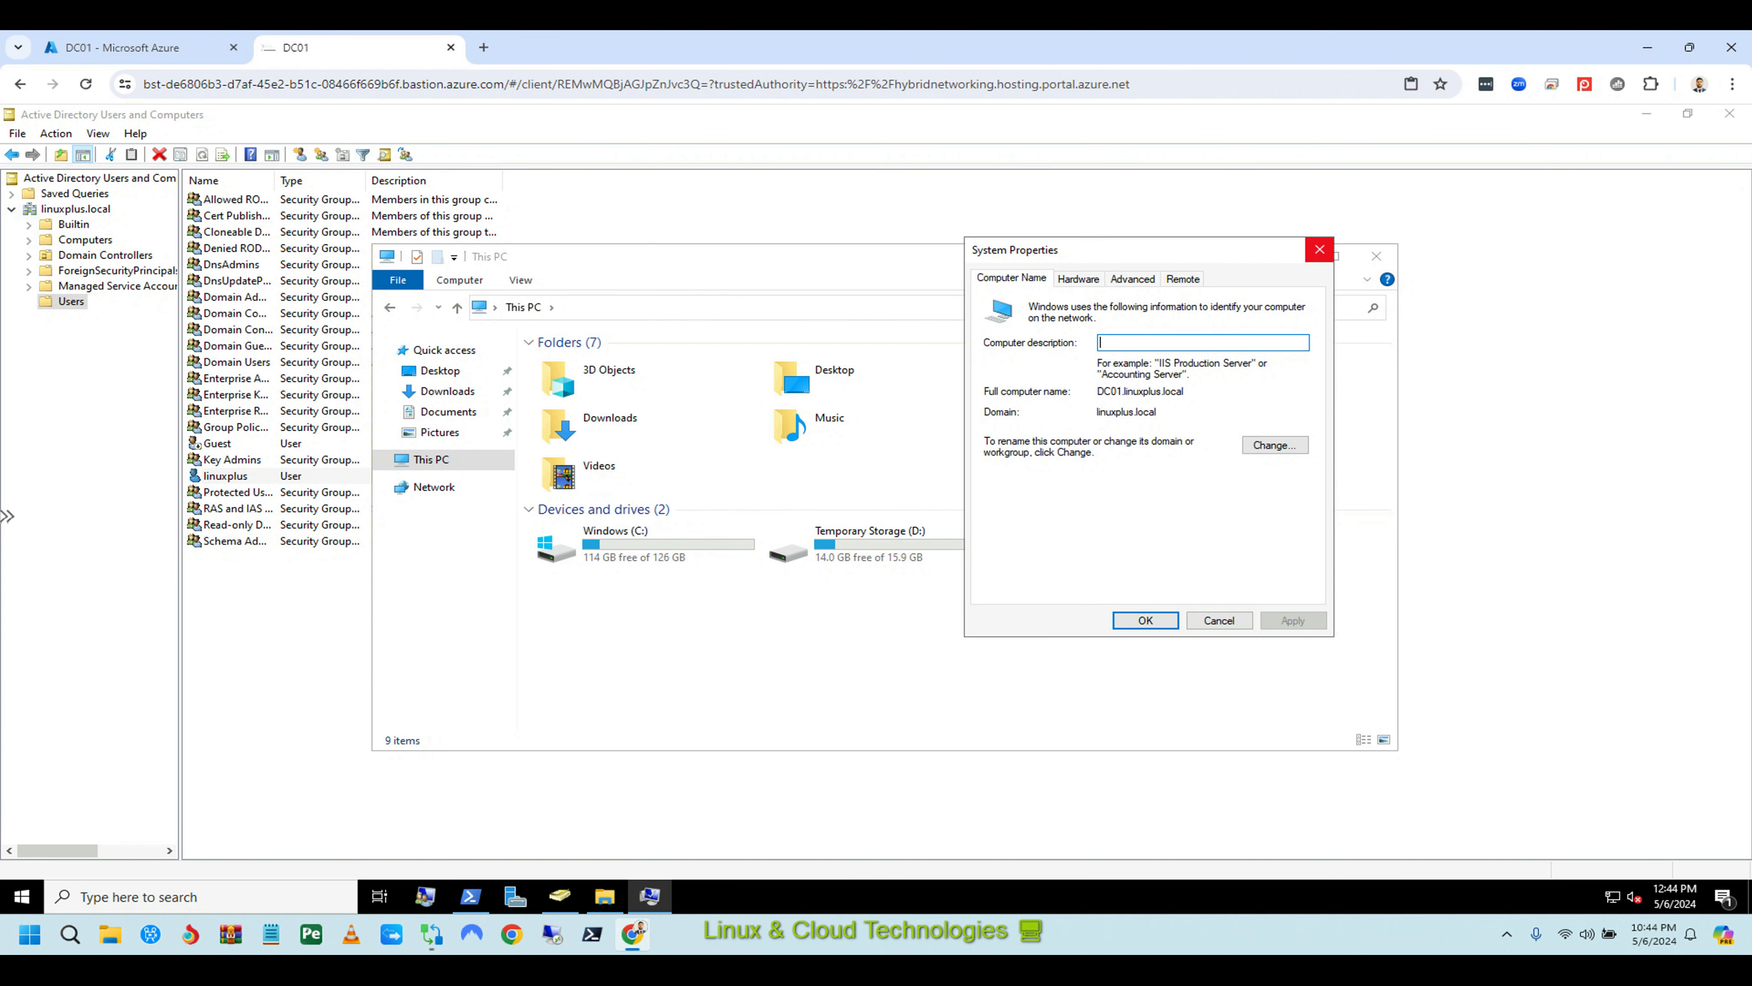
pyautogui.click(1320, 250)
# Inspect the Computers, Domain Controllers and Users containers and the actions available for the linuxplus.local domain.
pyautogui.click(84, 240)
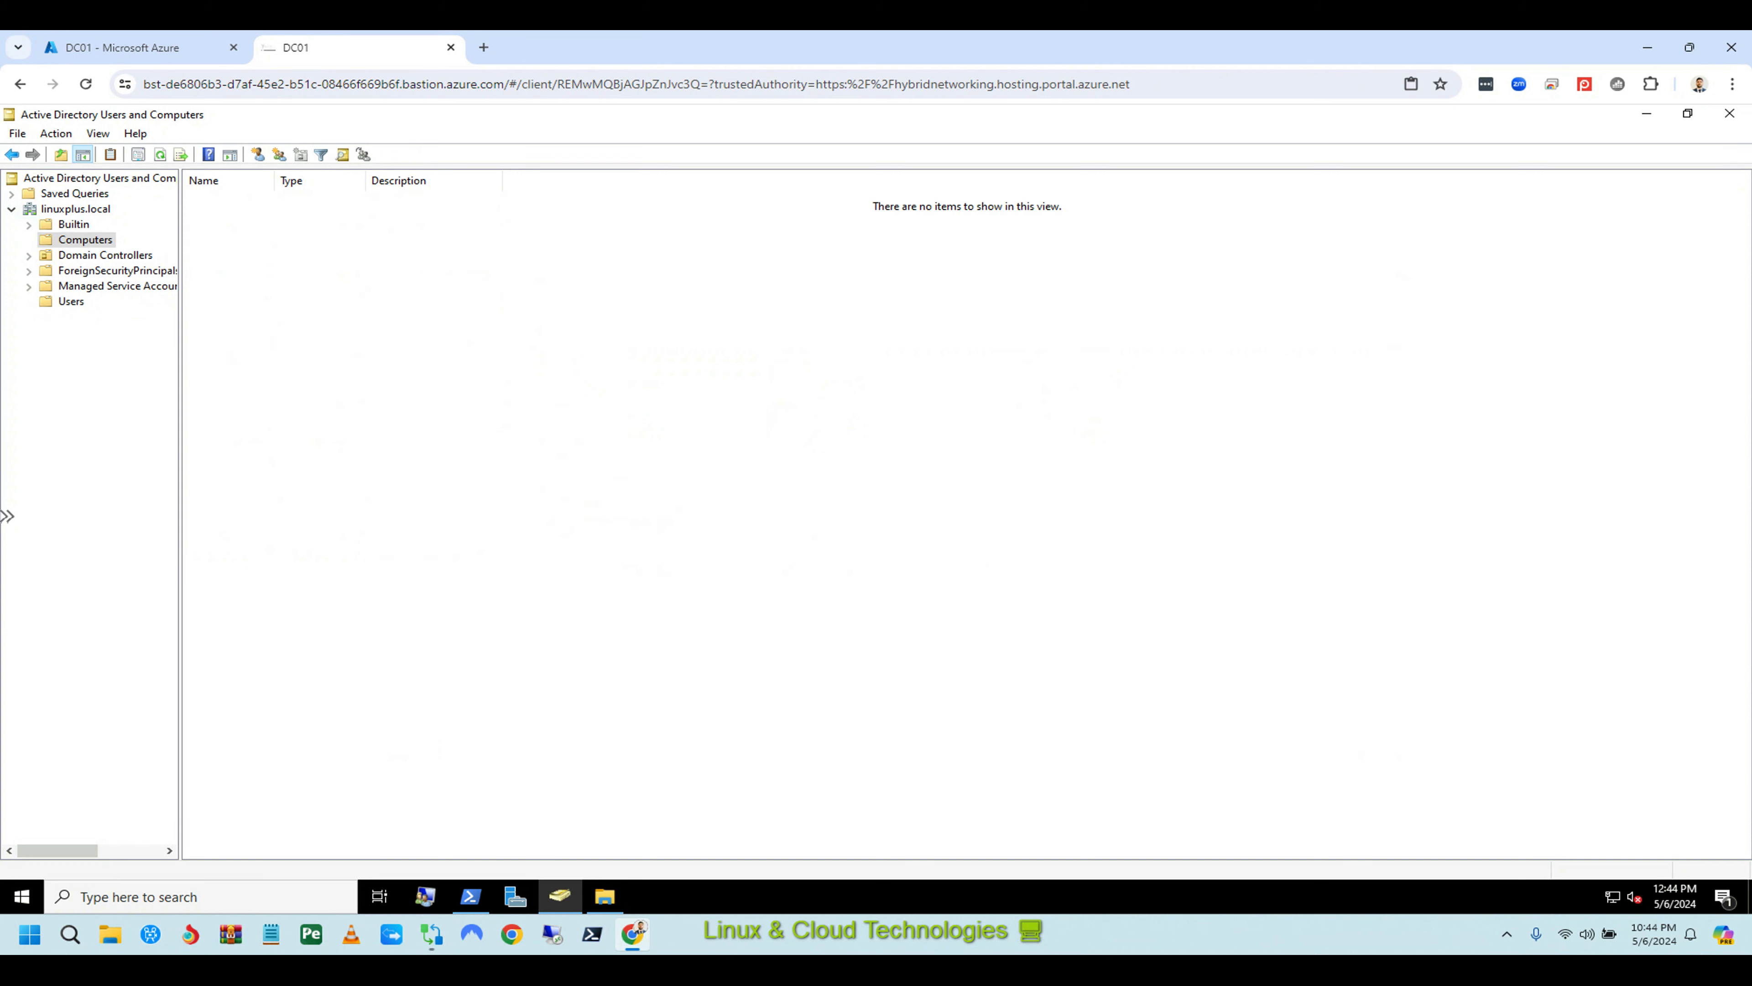
pyautogui.click(104, 256)
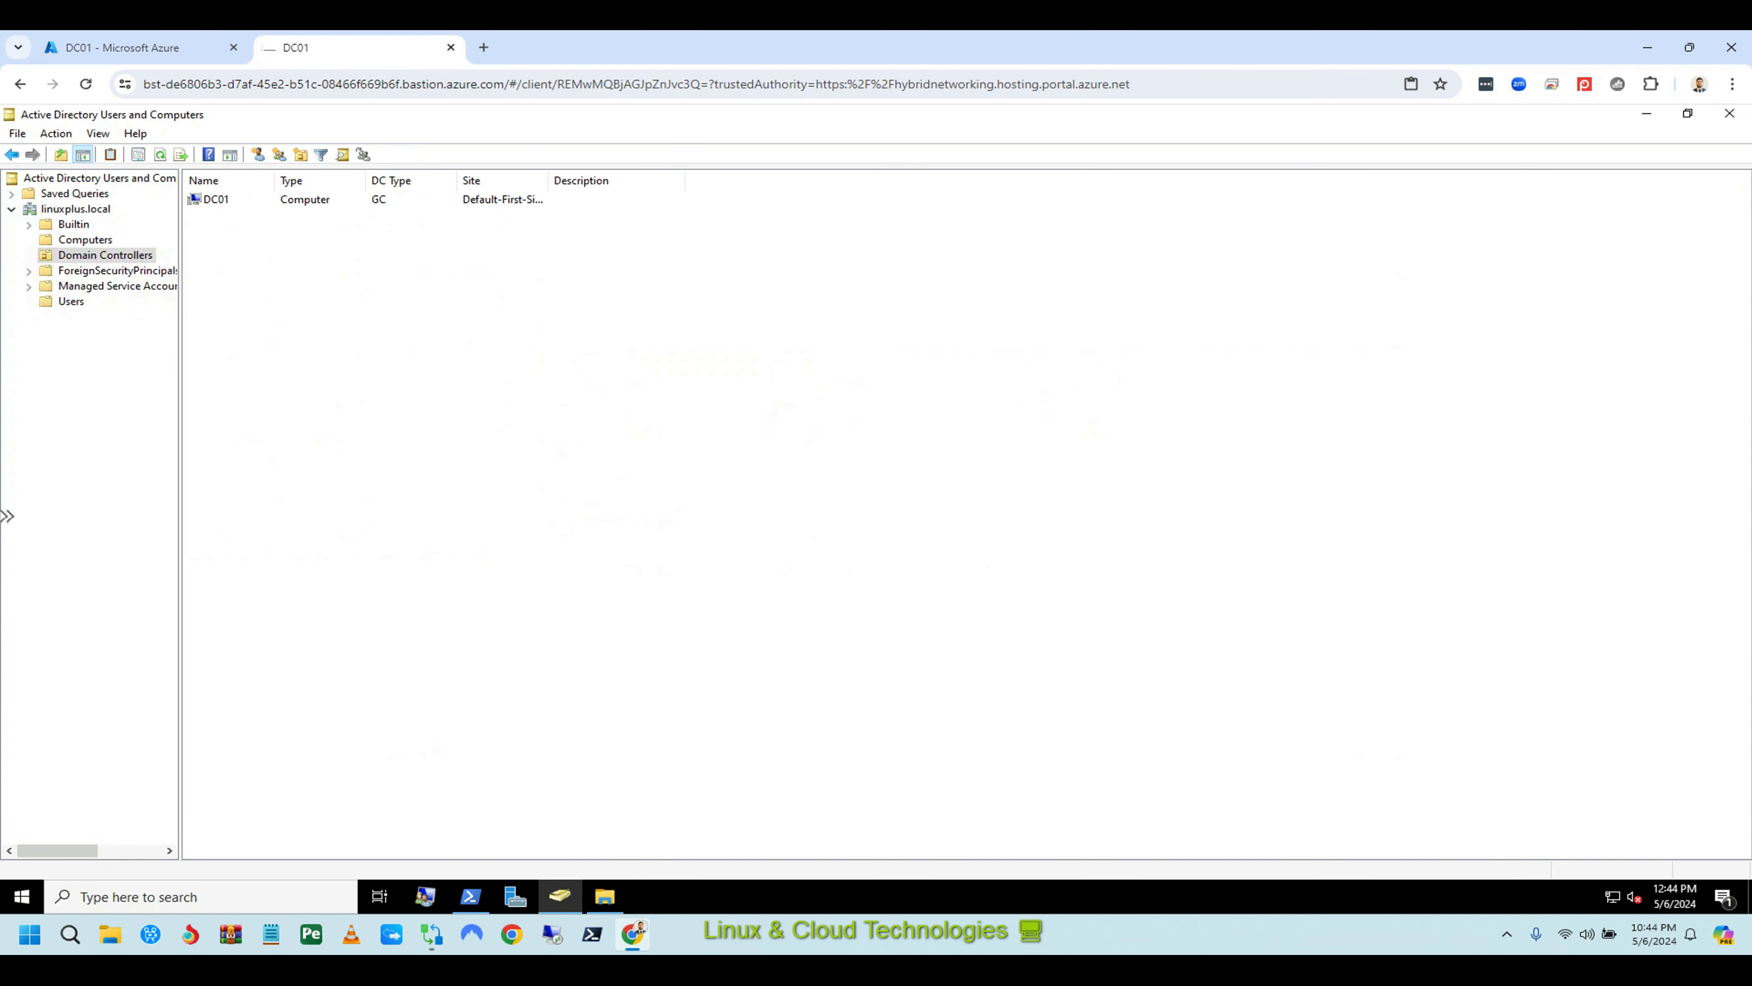
pyautogui.click(215, 199)
pyautogui.click(85, 240)
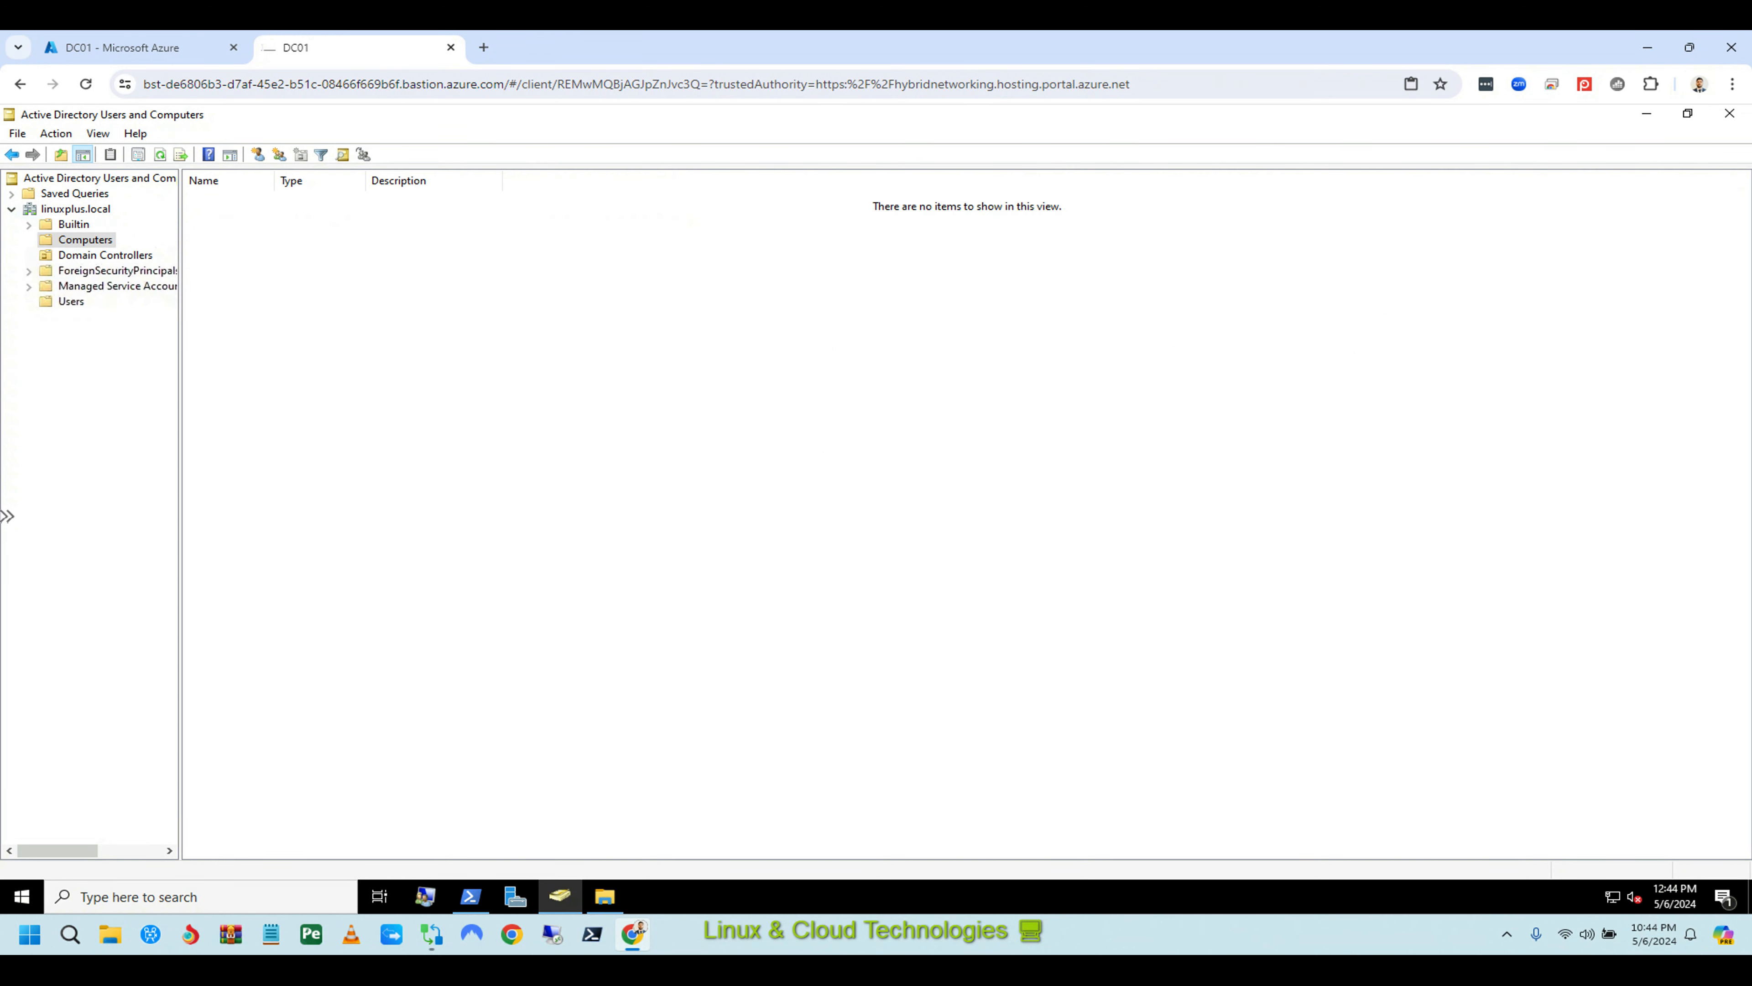
pyautogui.click(70, 302)
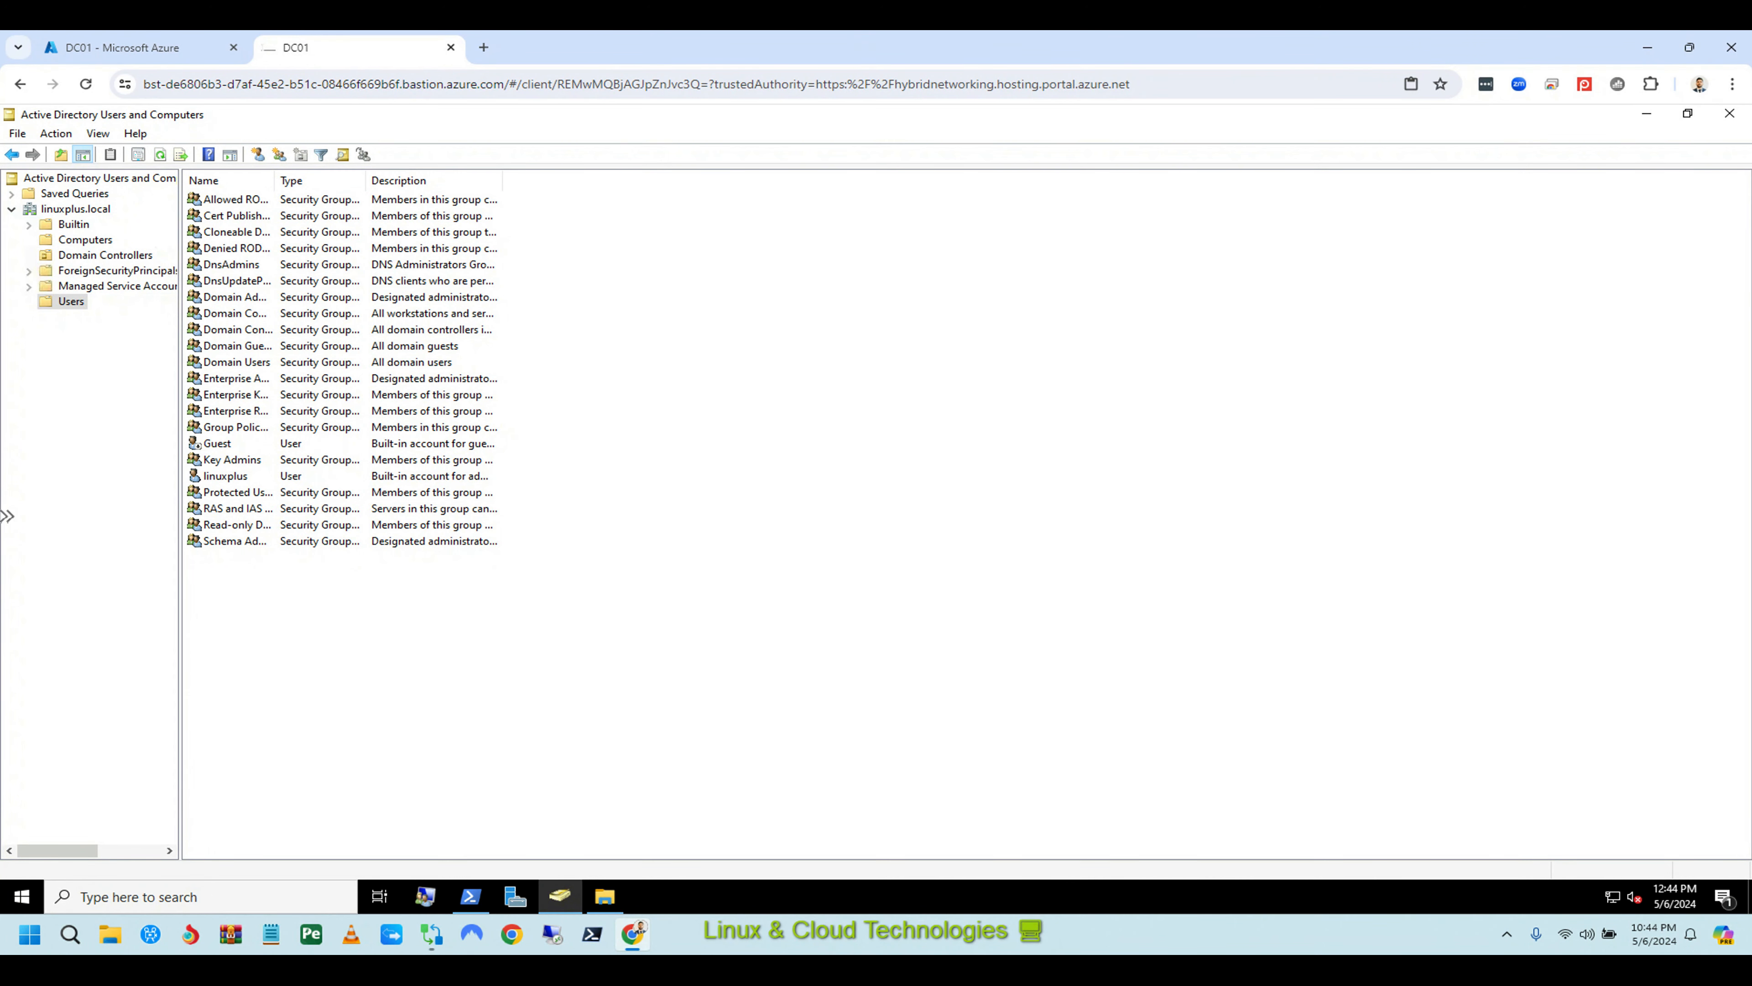
pyautogui.rightClick(69, 209)
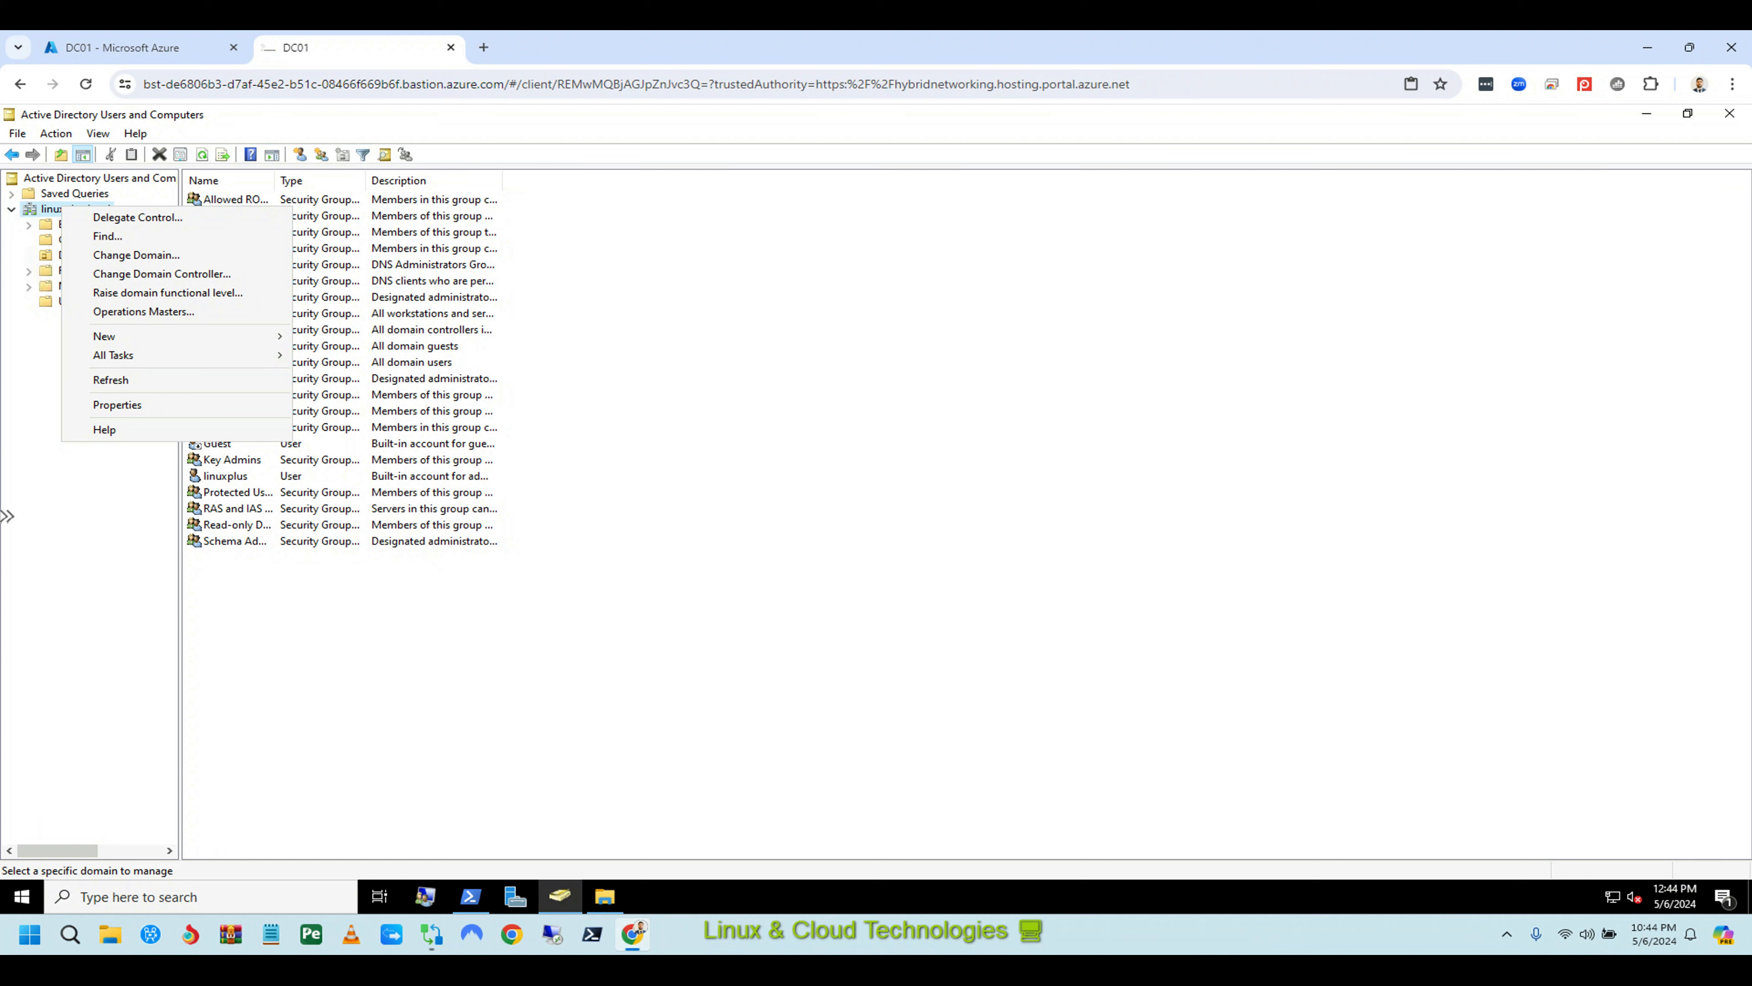
pyautogui.press('Escape')
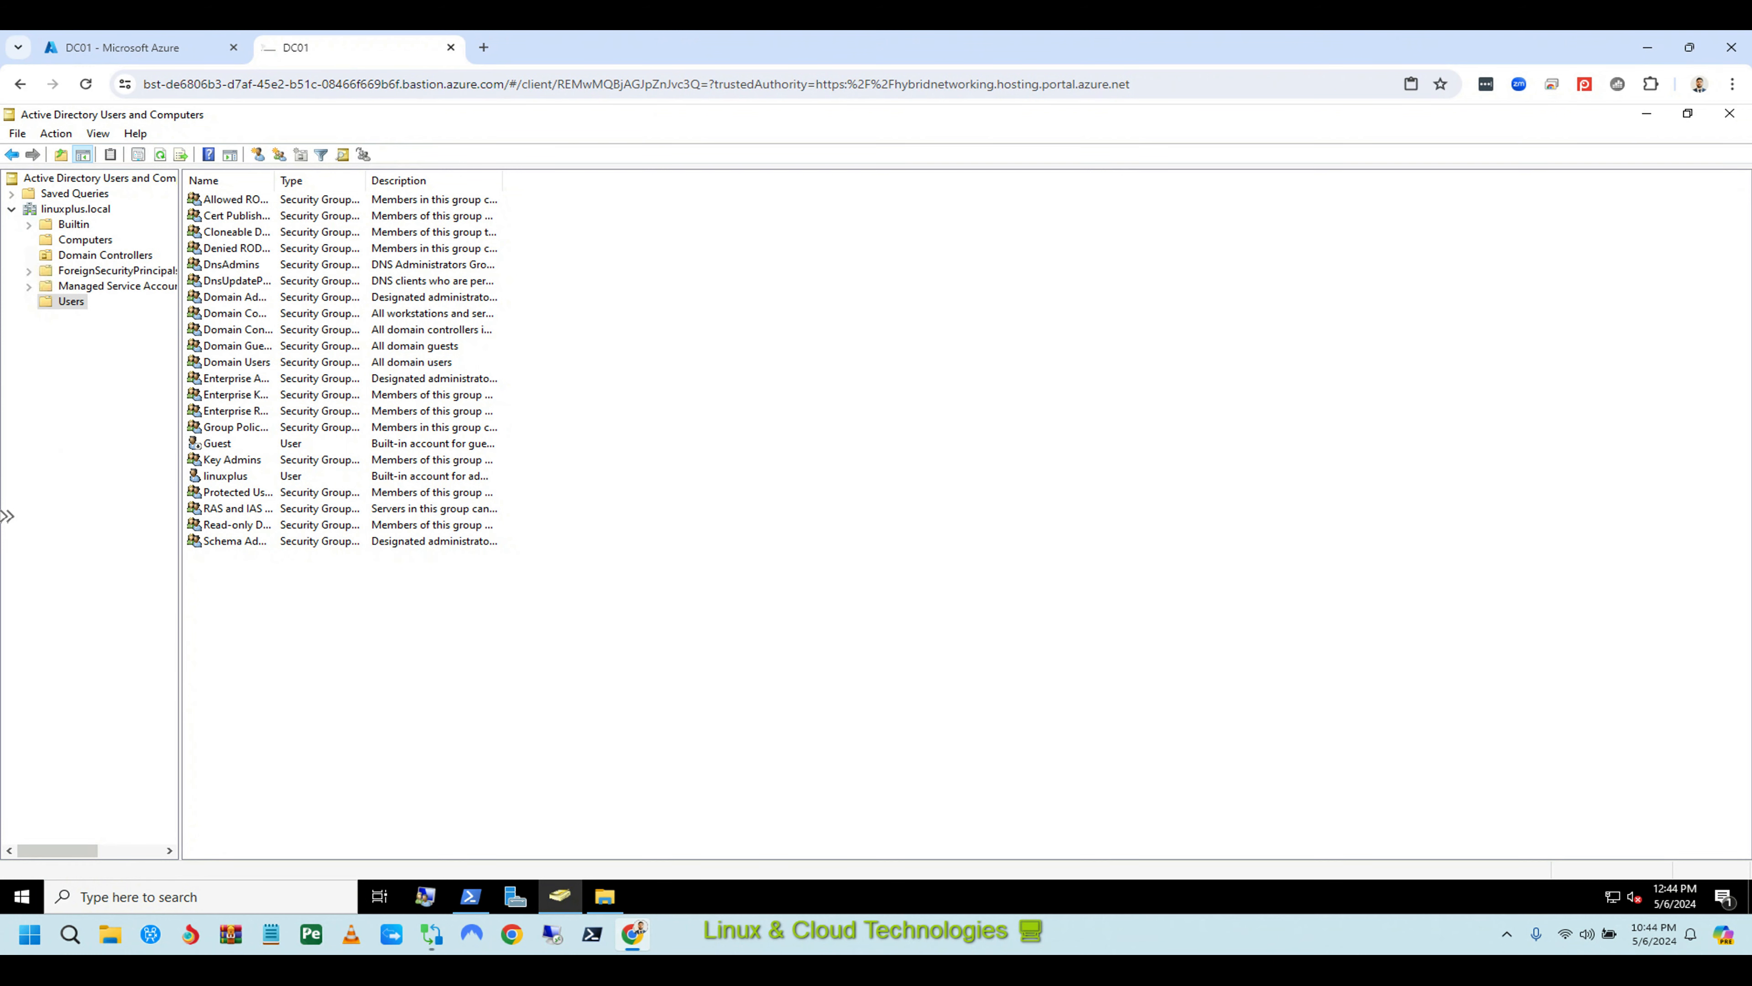